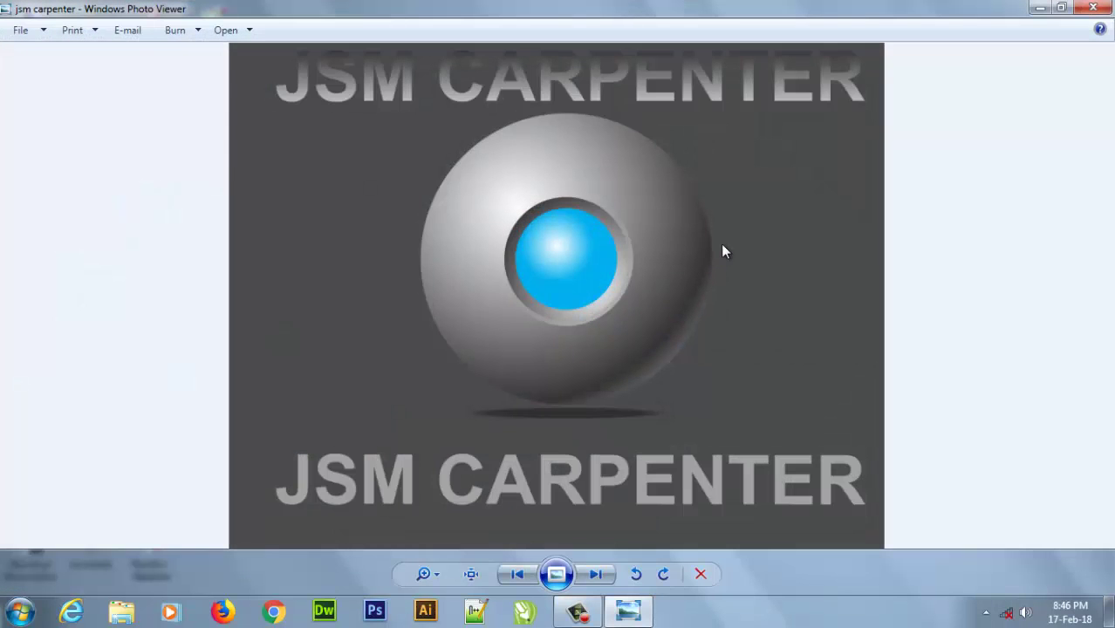
- Switch to CorelDRAW X5 and create a blank landscape Letter document, 11 by 8.5 inches, CMYK at 300 dpi
click(526, 611)
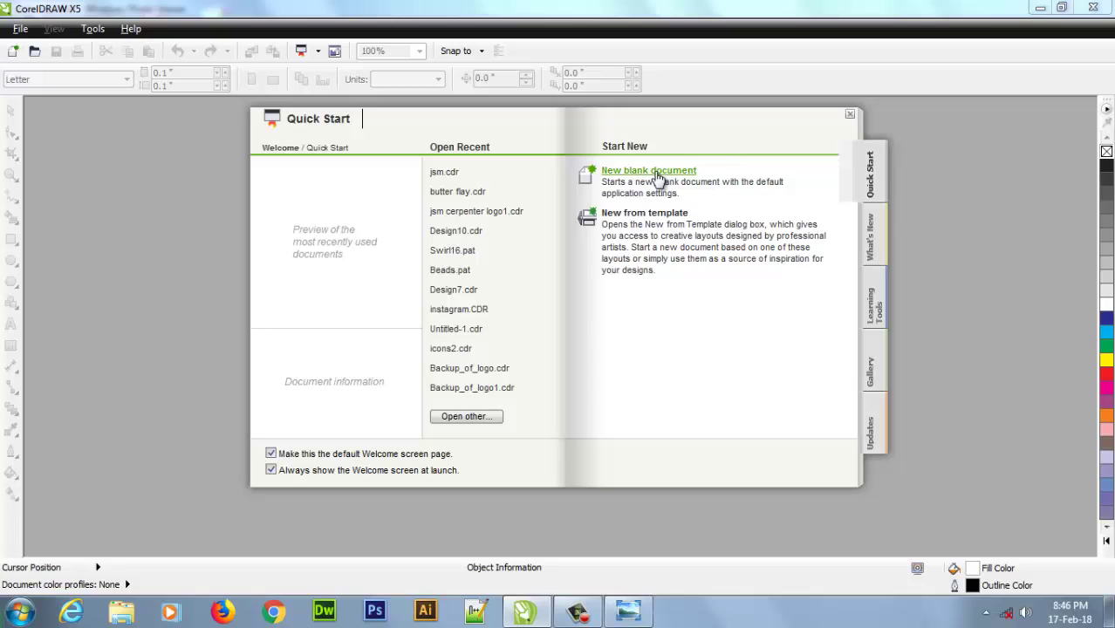
click(656, 174)
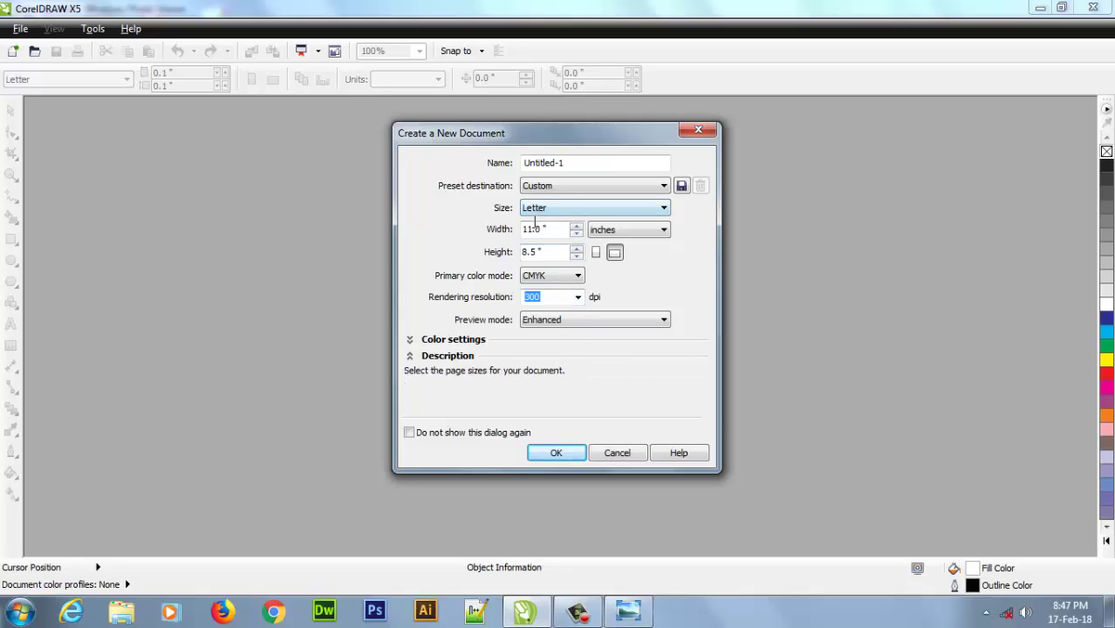
click(556, 454)
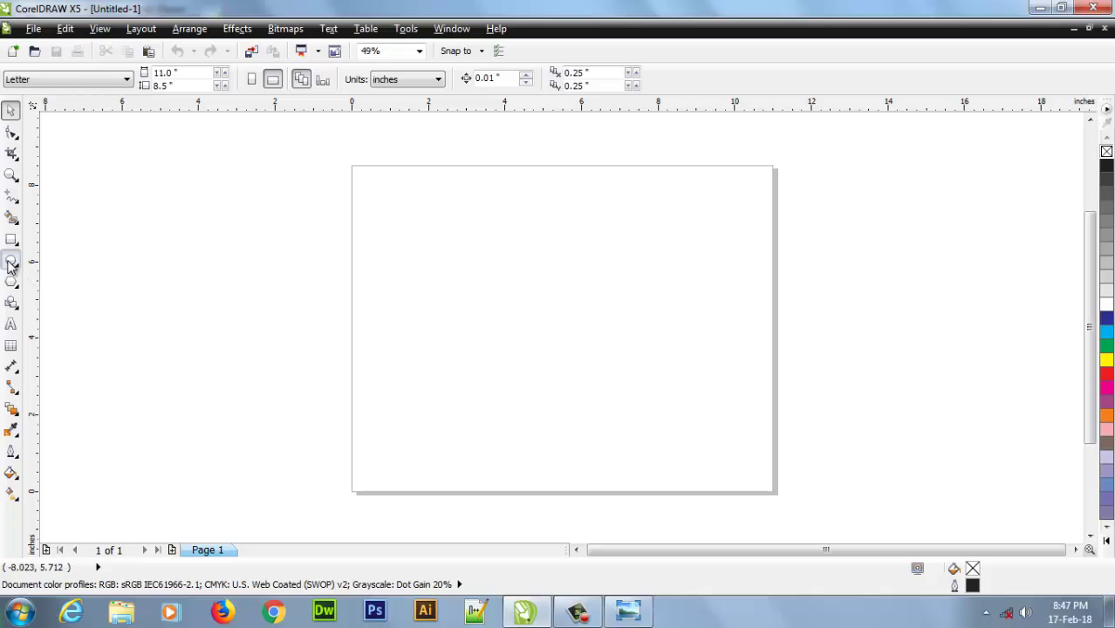
- Draw a circle about 7.3 inches across in the middle of the page and fill it with 50% black gray
click(11, 260)
drag(417, 190, 699, 459)
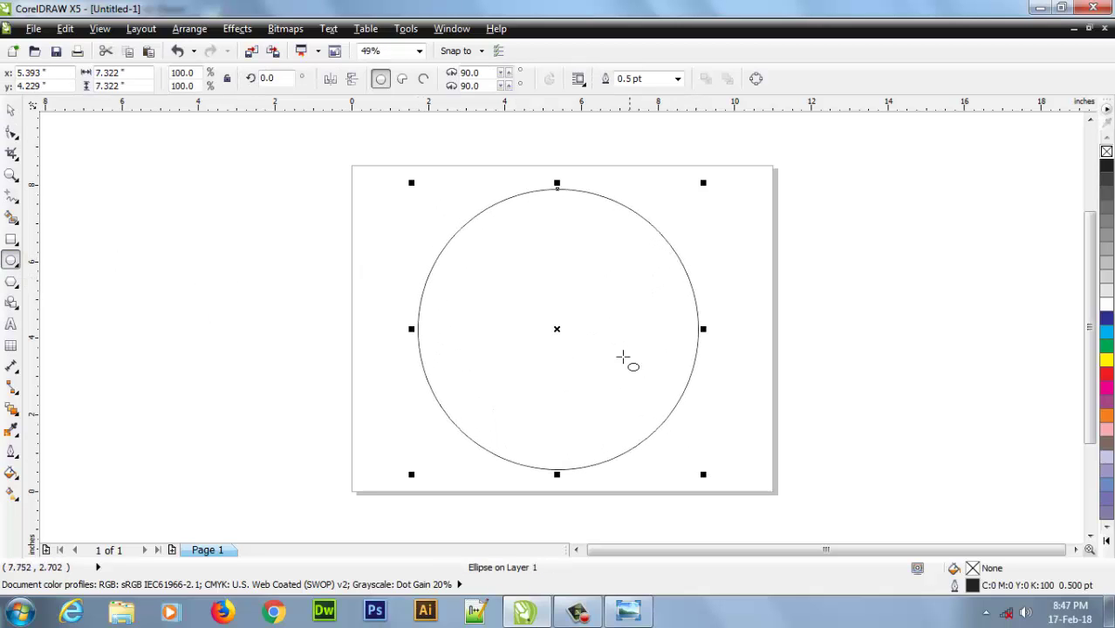
click(1106, 249)
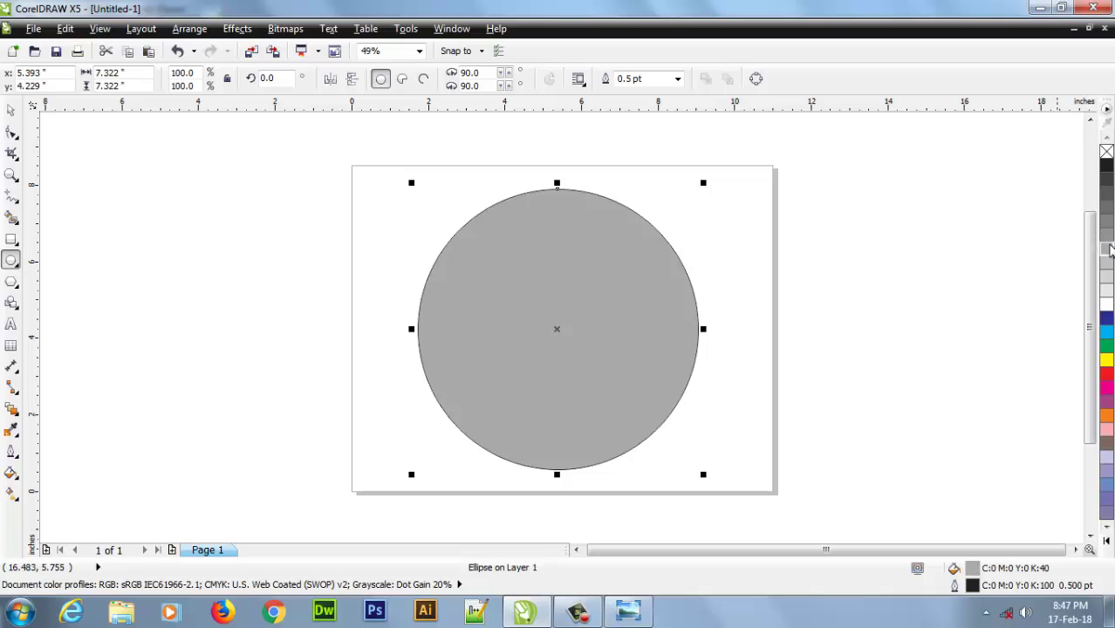
click(1106, 236)
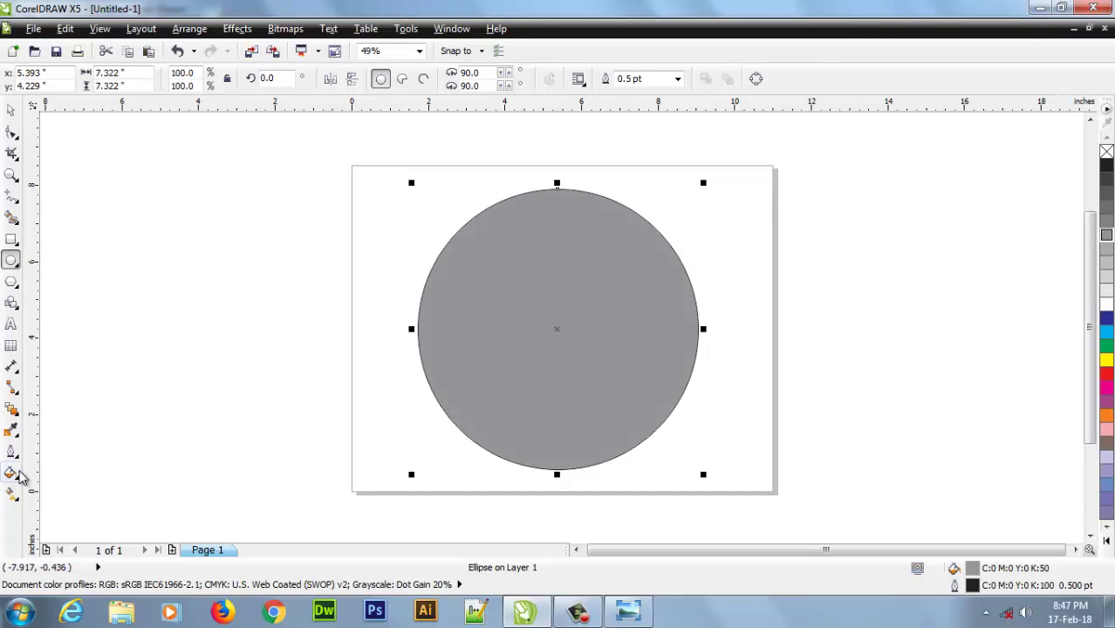
- Give the circle a radial fountain fill with a custom blend from medium light gray at the start to very light gray at the end
click(12, 472)
click(83, 375)
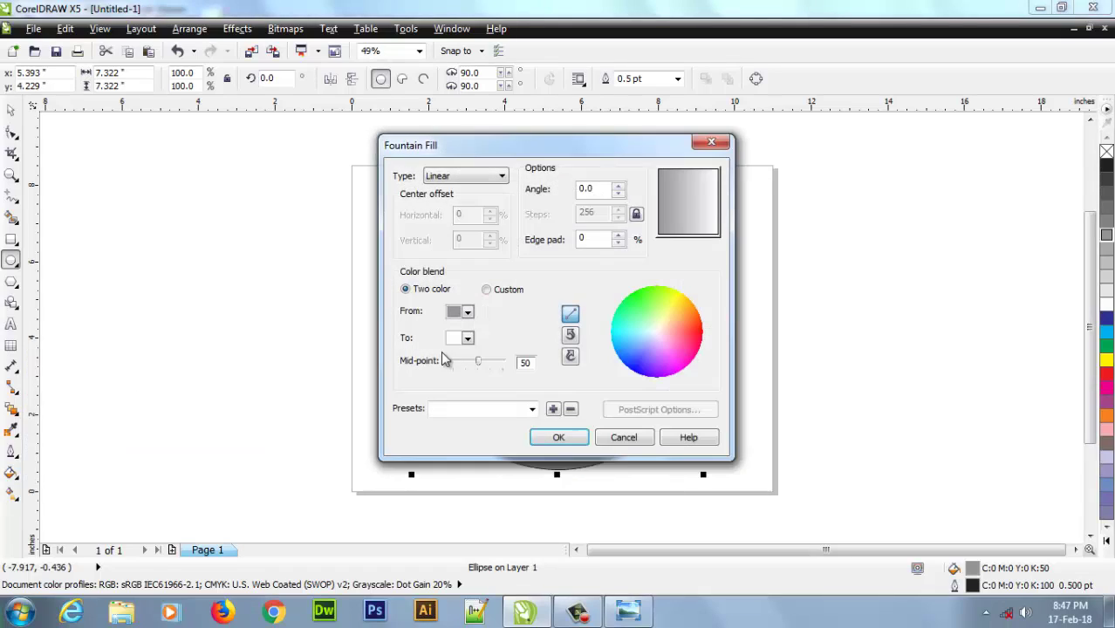
click(489, 176)
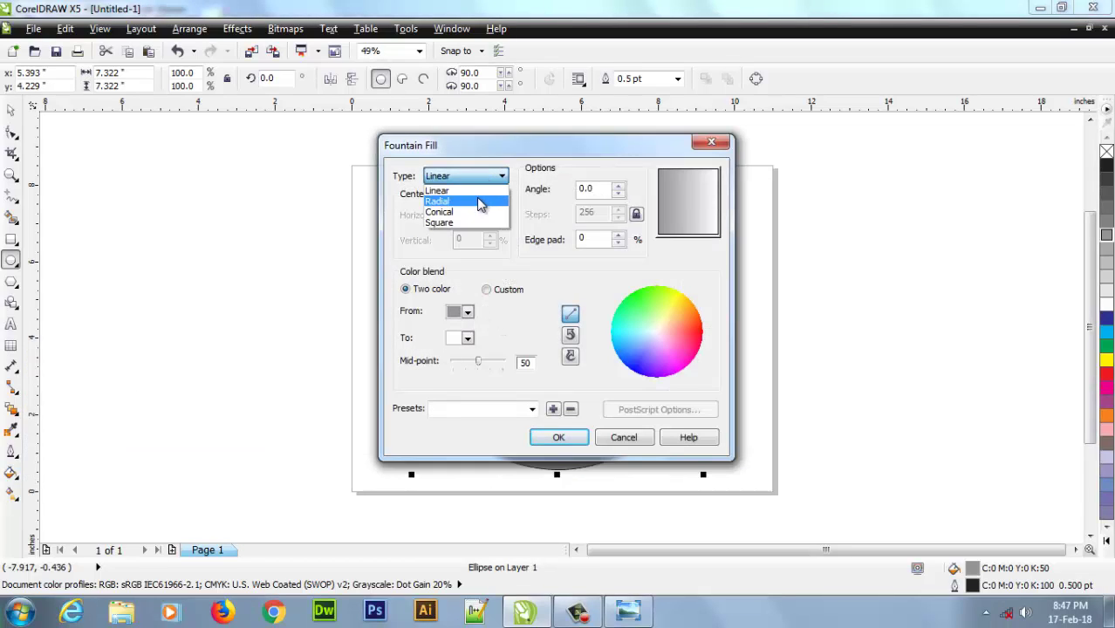
click(482, 199)
click(486, 291)
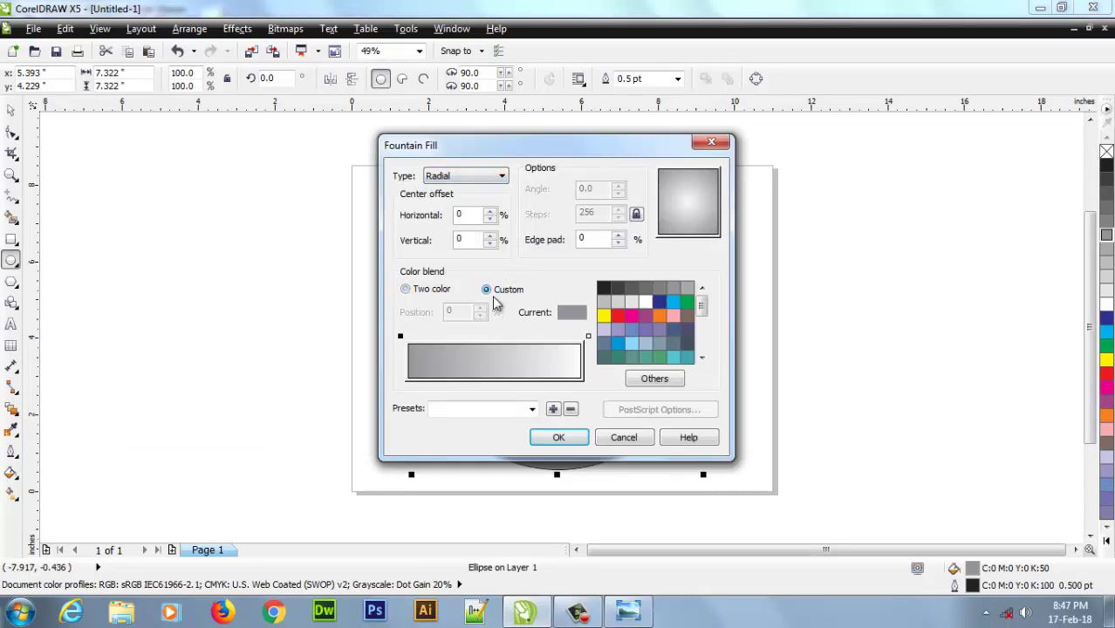
click(588, 337)
click(618, 302)
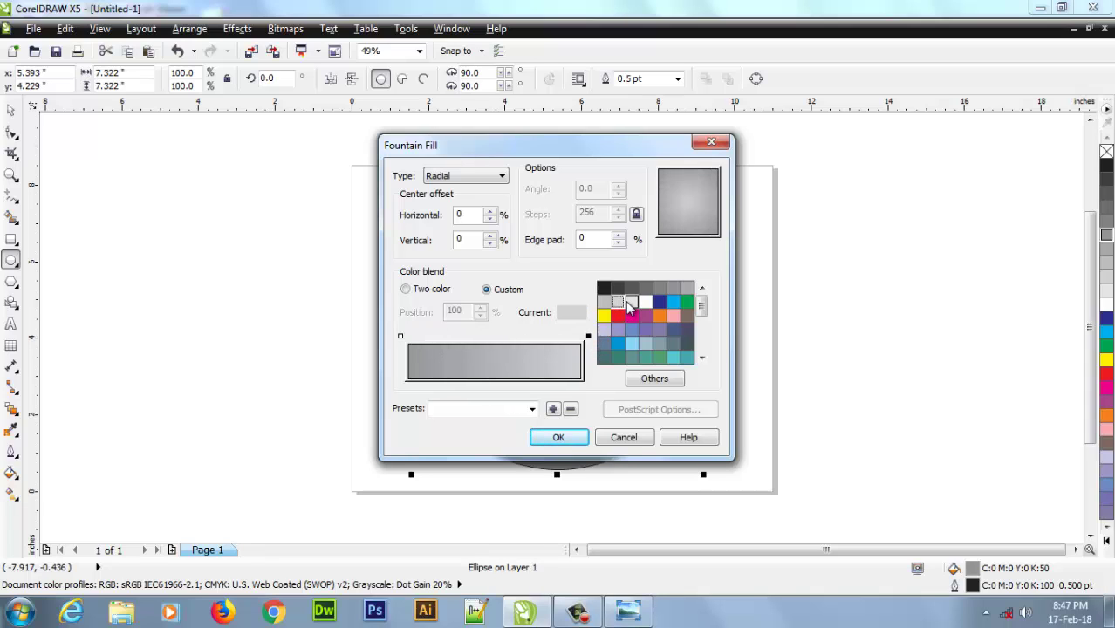
click(631, 303)
click(401, 338)
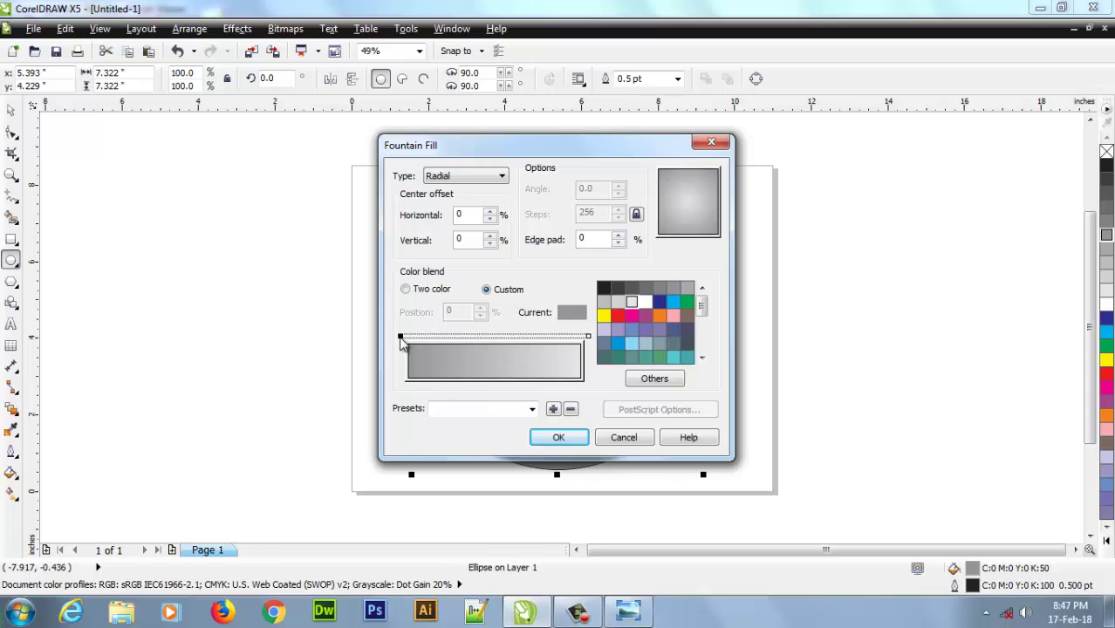
click(604, 302)
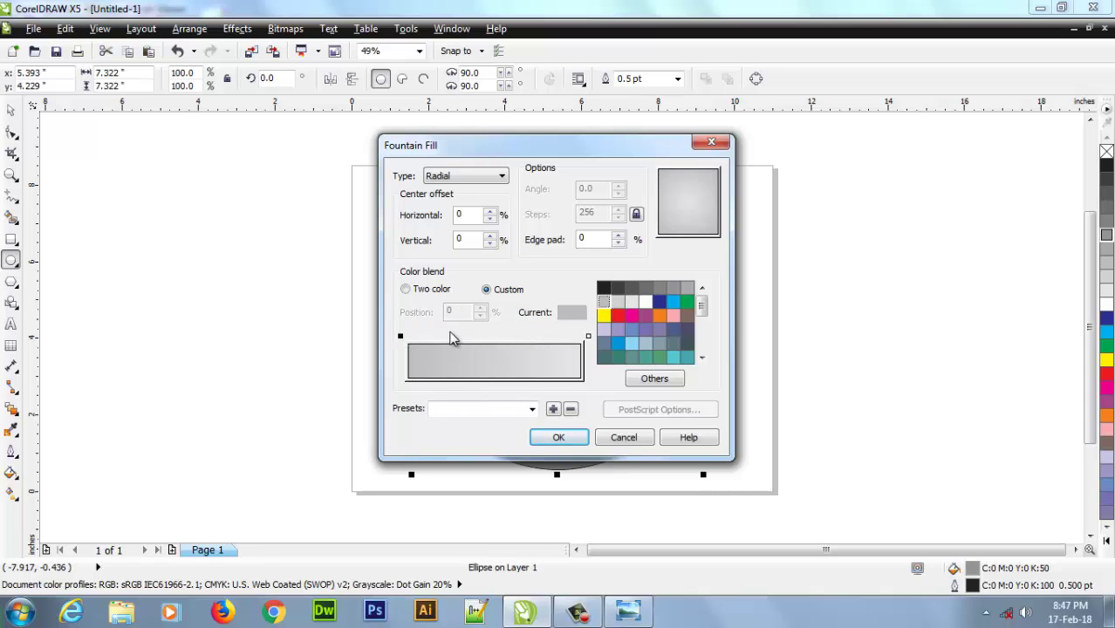
- Add a dark gray stop at 15% of the blend, offset the center to -16% horizontal and 18% vertical, and apply the fill
double_click(434, 338)
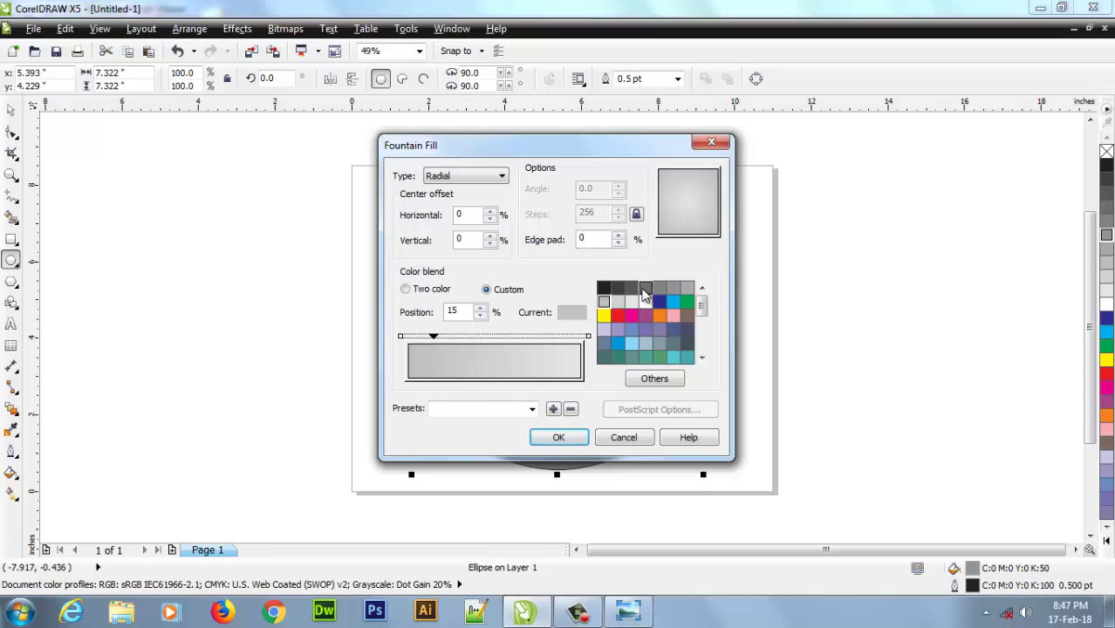
click(632, 289)
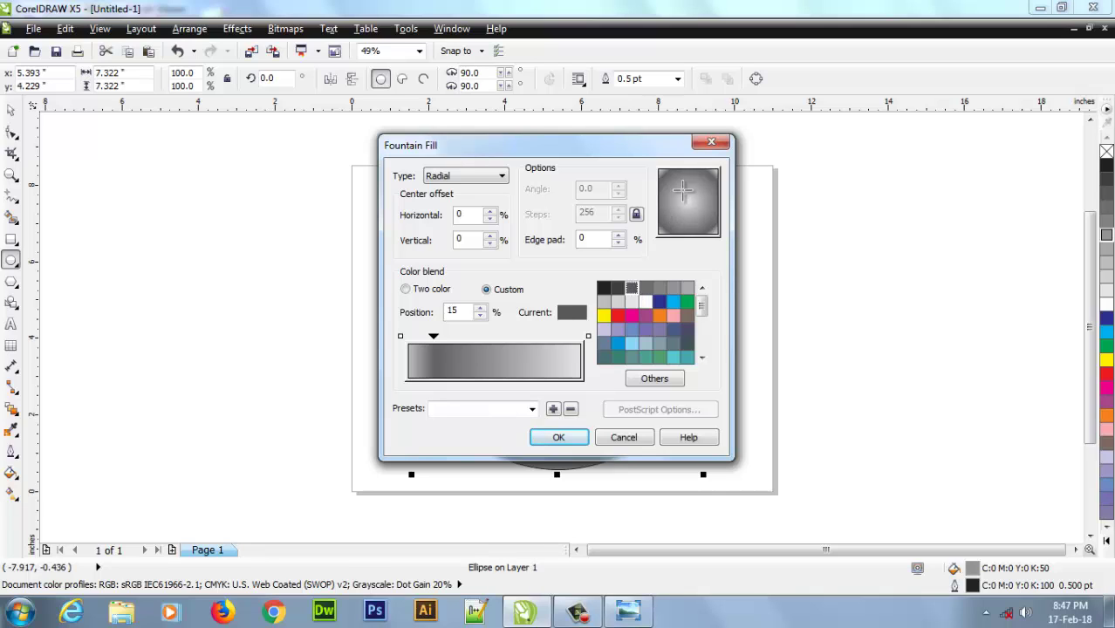
drag(688, 199, 680, 191)
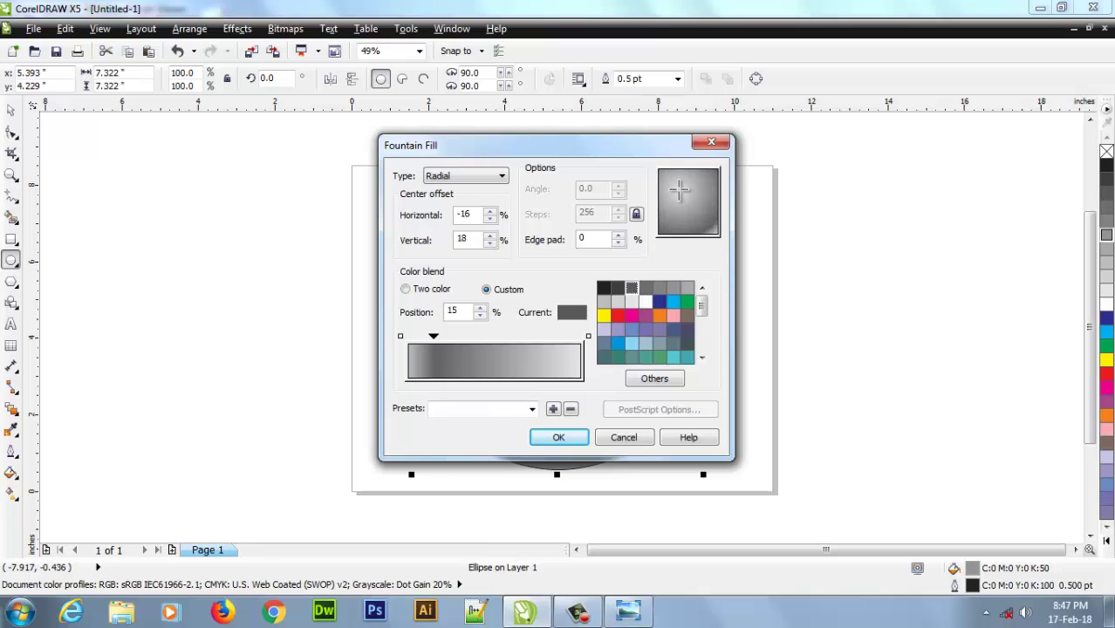
click(560, 440)
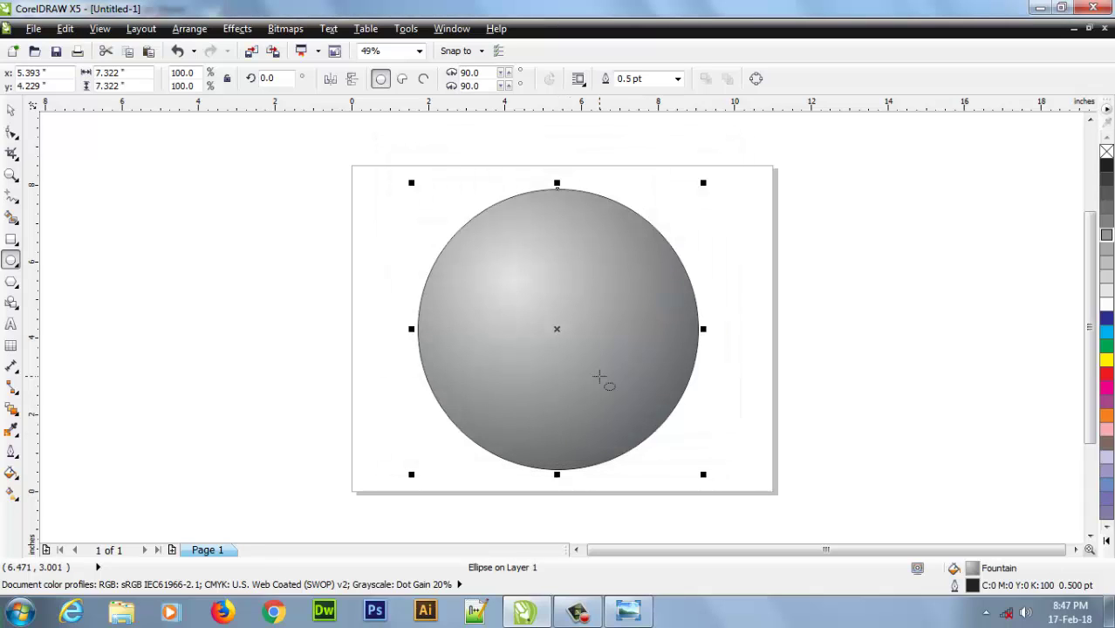
- Shorten the circle's radial gradient with the Interactive Fill tool to an edge pad of 9%, exposing a lighter lower-right rim
key(g)
drag(652, 276, 594, 356)
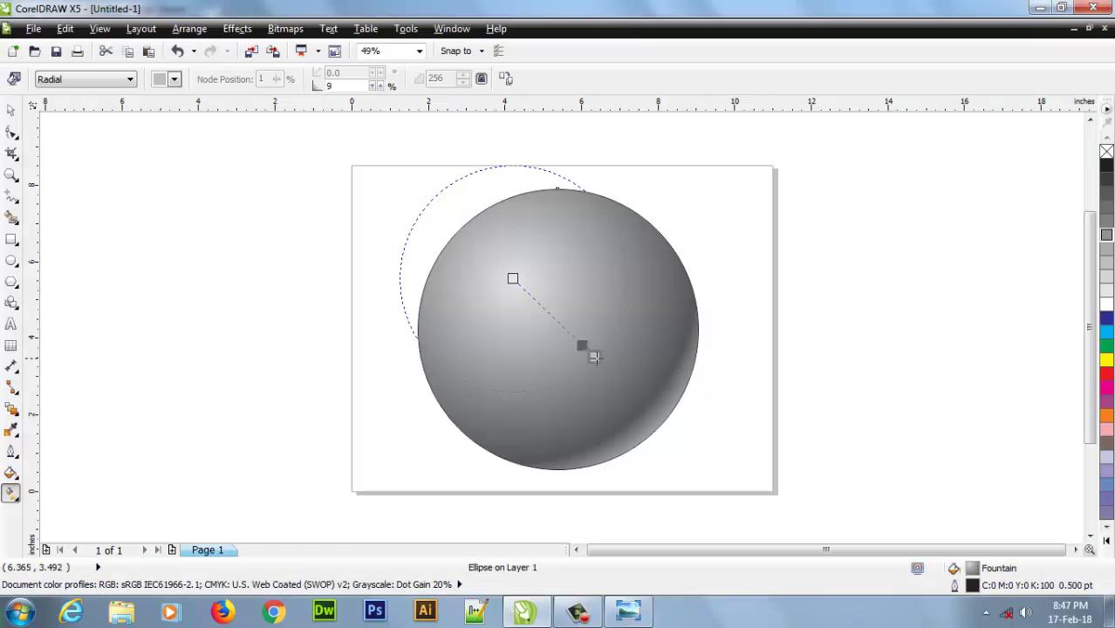
- Reopen the circle's fountain fill settings and recolor the 15% stop to the darkest gray before black
click(10, 472)
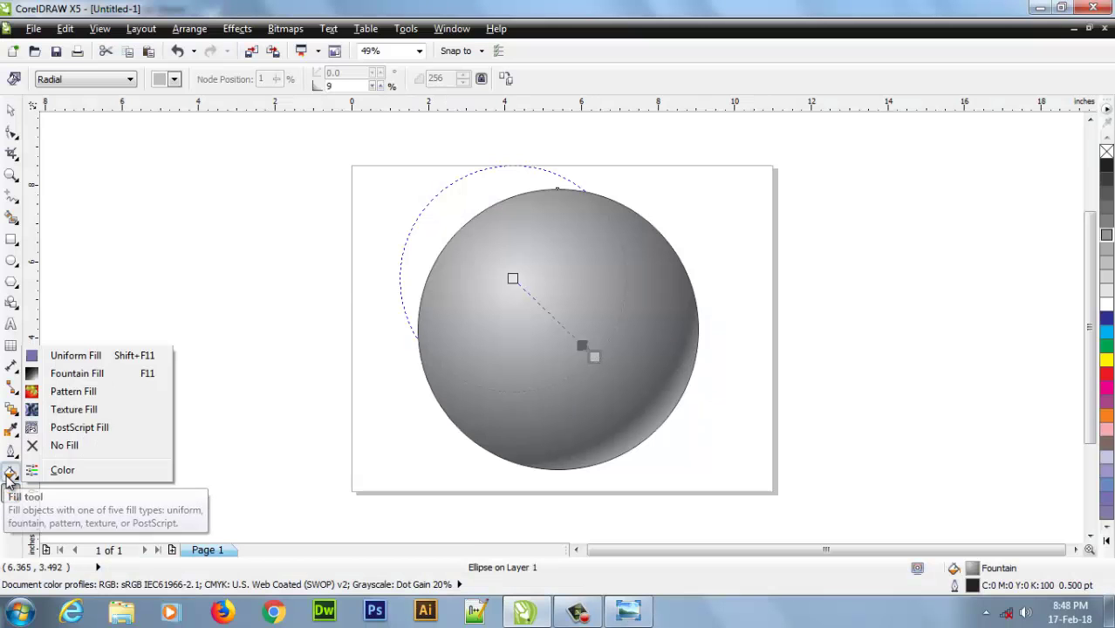
click(89, 375)
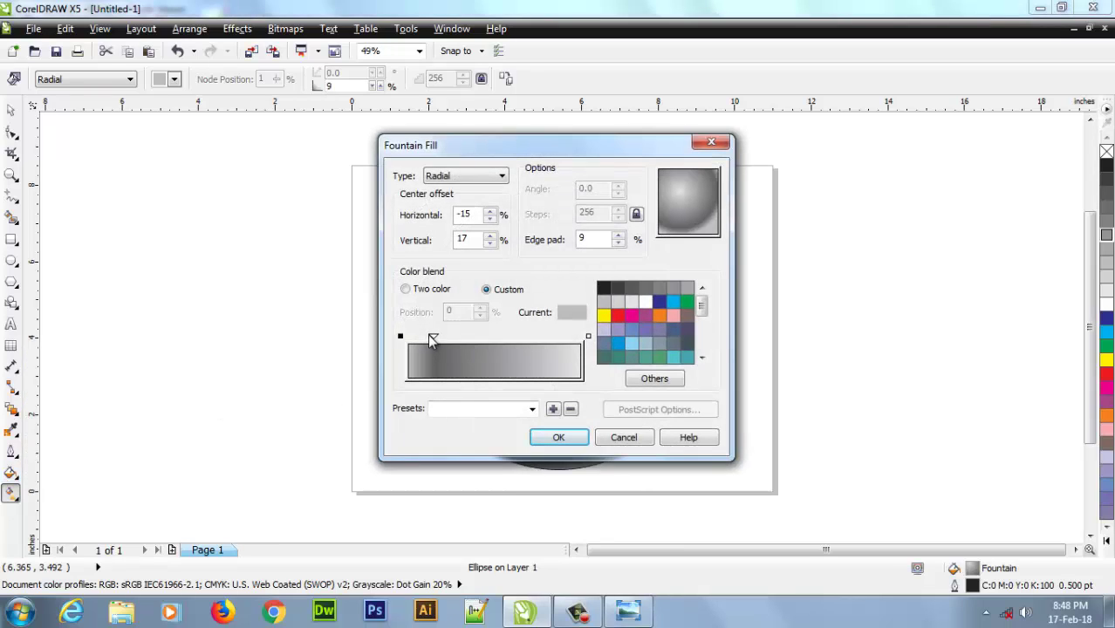
double_click(432, 338)
click(637, 290)
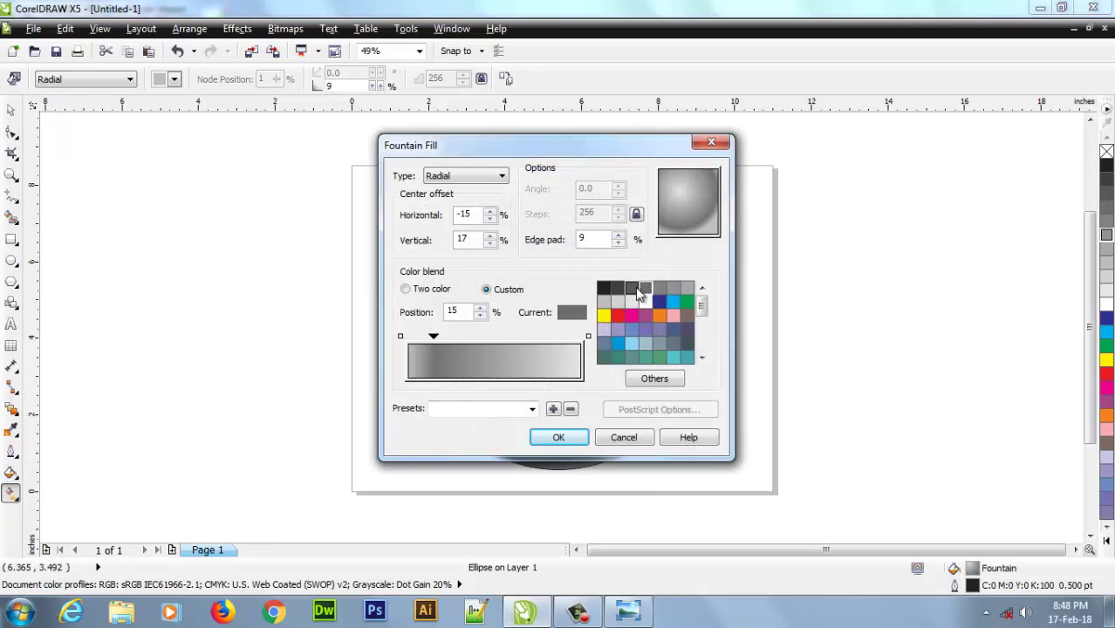
click(633, 290)
click(618, 289)
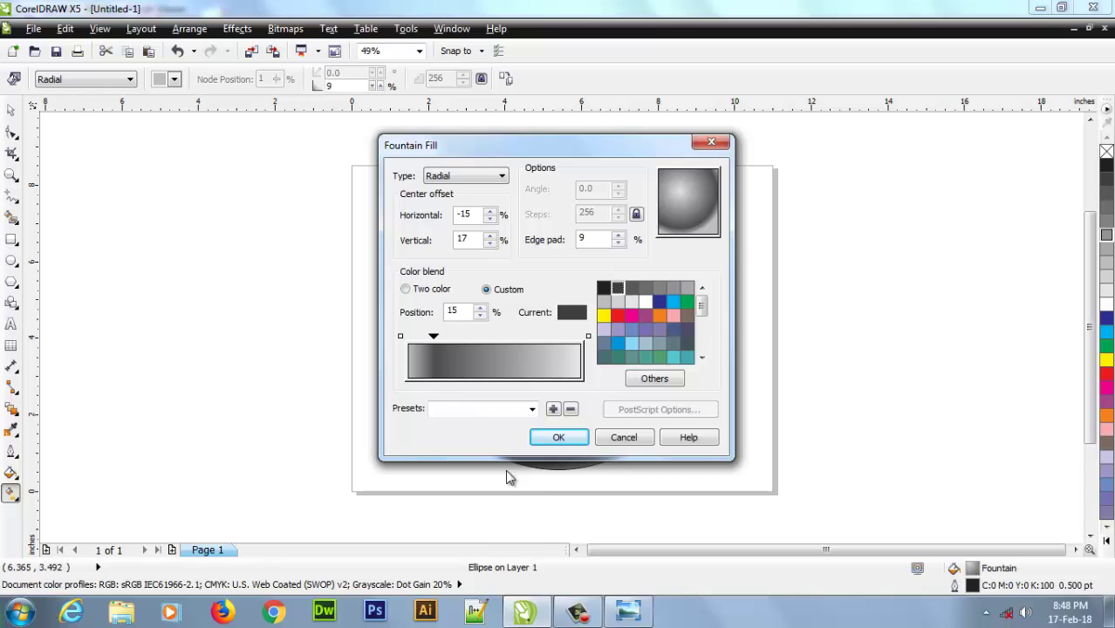
- Set the fountain fill's edge pad to 0%, offset the highlight toward the circle's upper left, and apply the fill
click(688, 199)
click(690, 202)
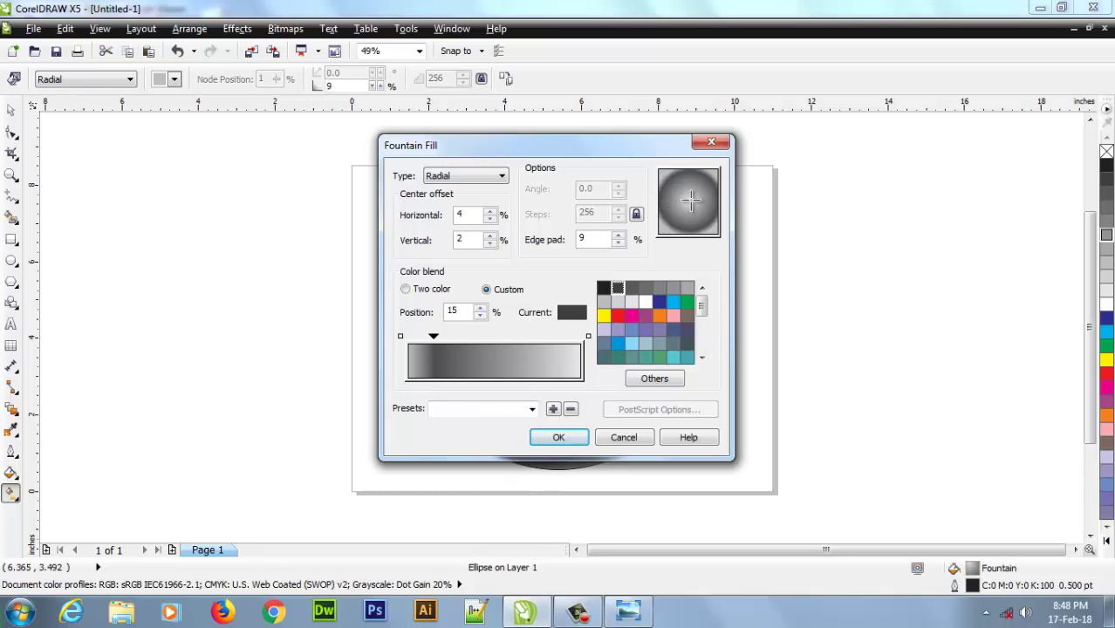
click(618, 244)
click(618, 244)
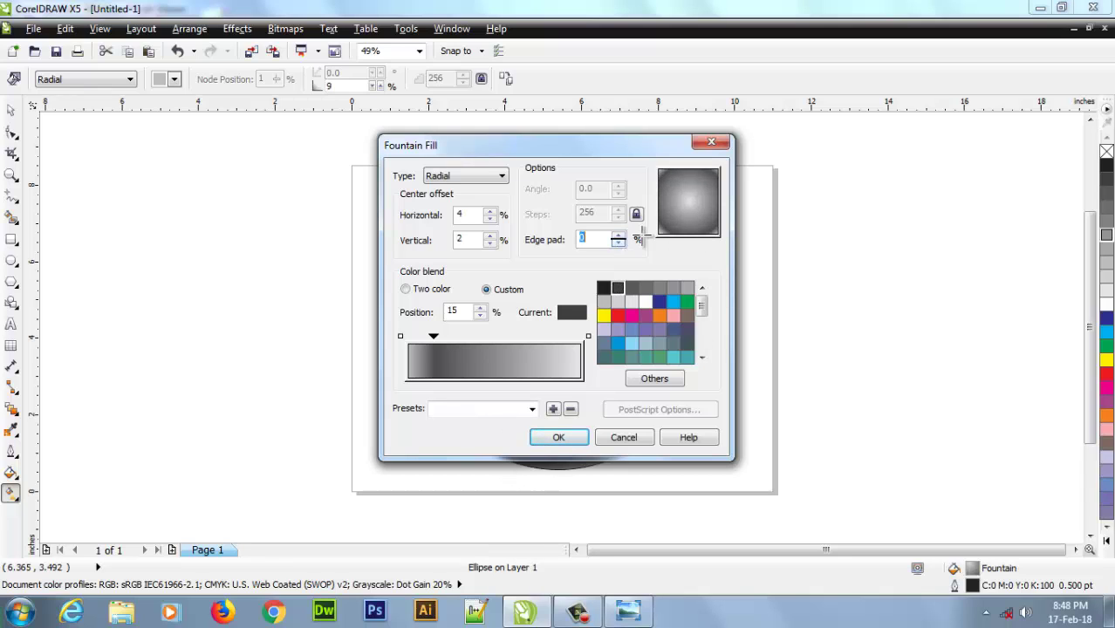
click(682, 196)
click(677, 190)
click(559, 437)
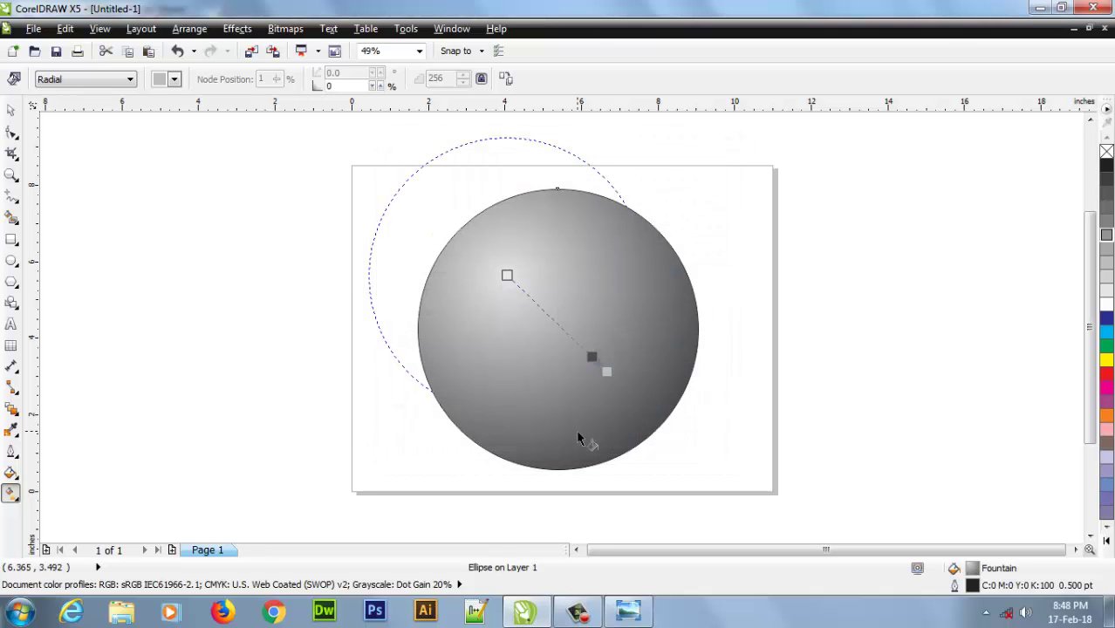
- Shorten the circle's radial gradient to an edge pad of 9% and remove the circle's outline
drag(608, 375, 587, 356)
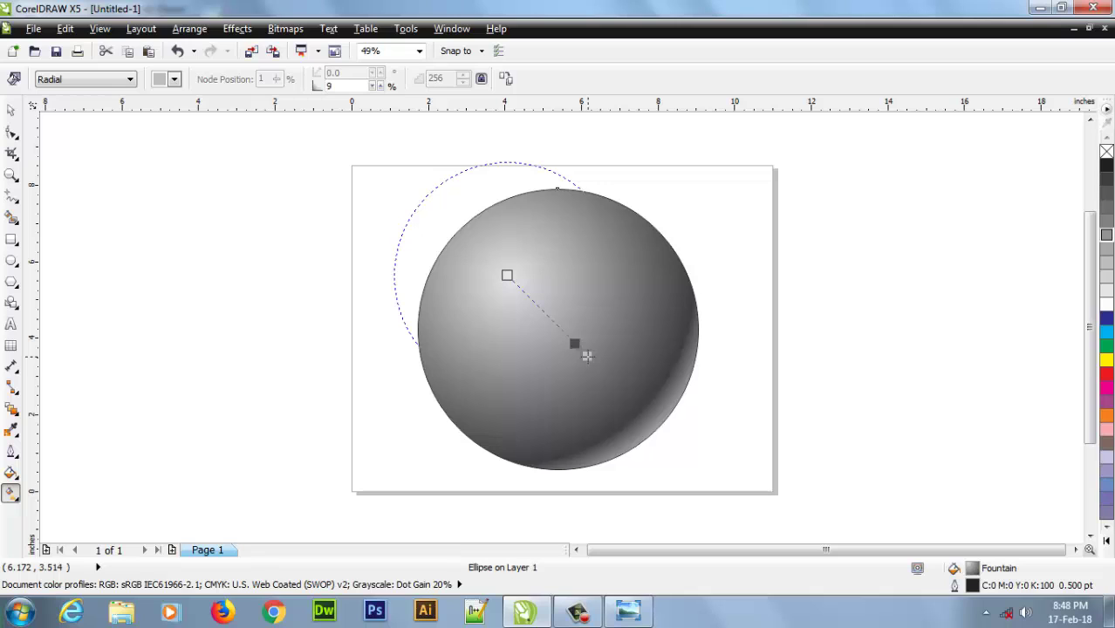
right_click(1106, 152)
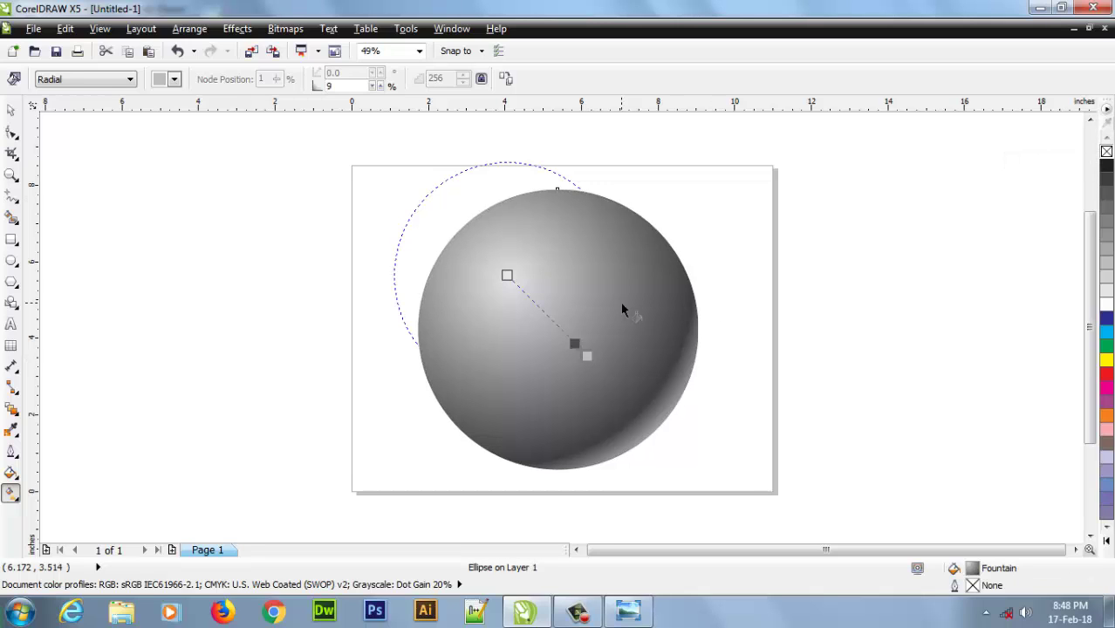
click(740, 238)
- Compare the shaded sphere with the JSM Carpenter reference image in Windows Photo Viewer, and return to CorelDRAW
key(alt+Tab)
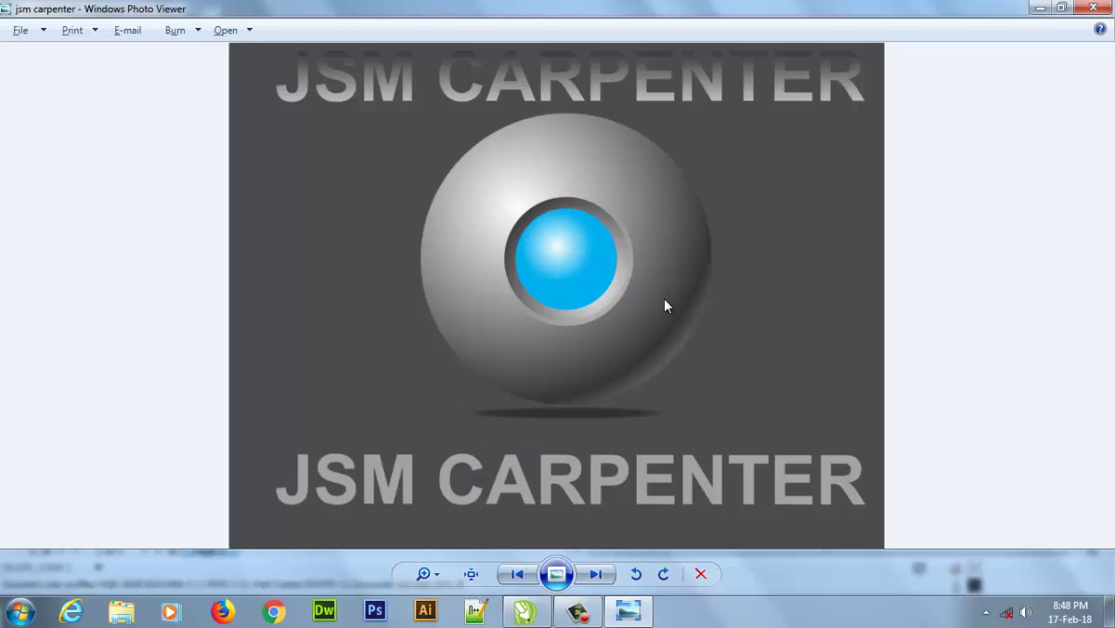
key(alt+Tab)
key(alt+Tab)
key(alt+Tab)
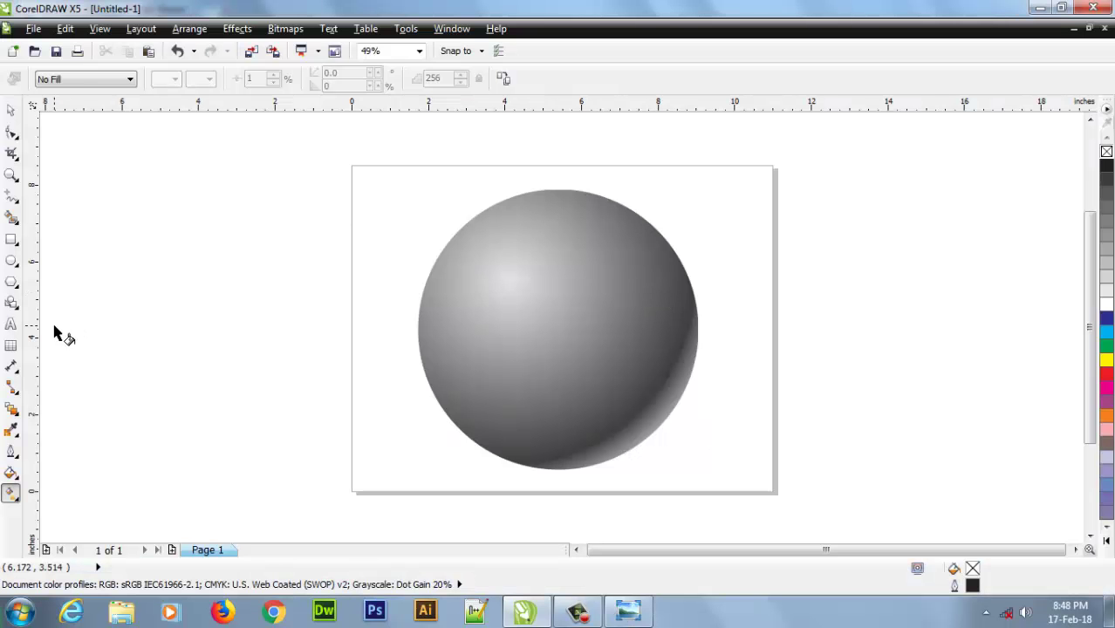
- Draw a smaller circle about 3.03 inches across near the middle of the gray sphere
click(10, 110)
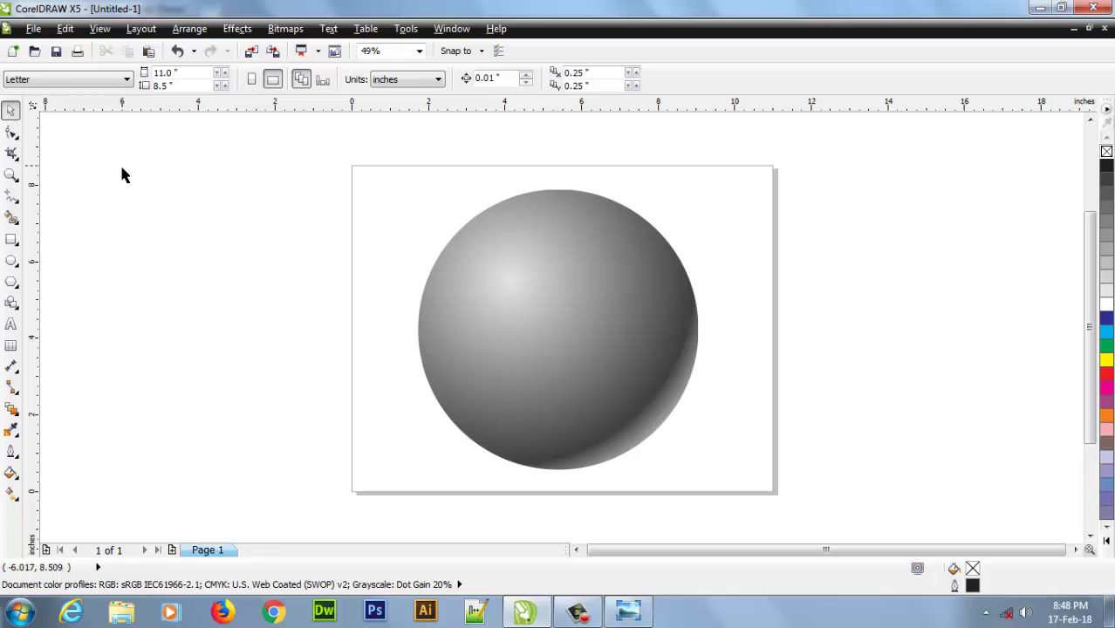
click(12, 262)
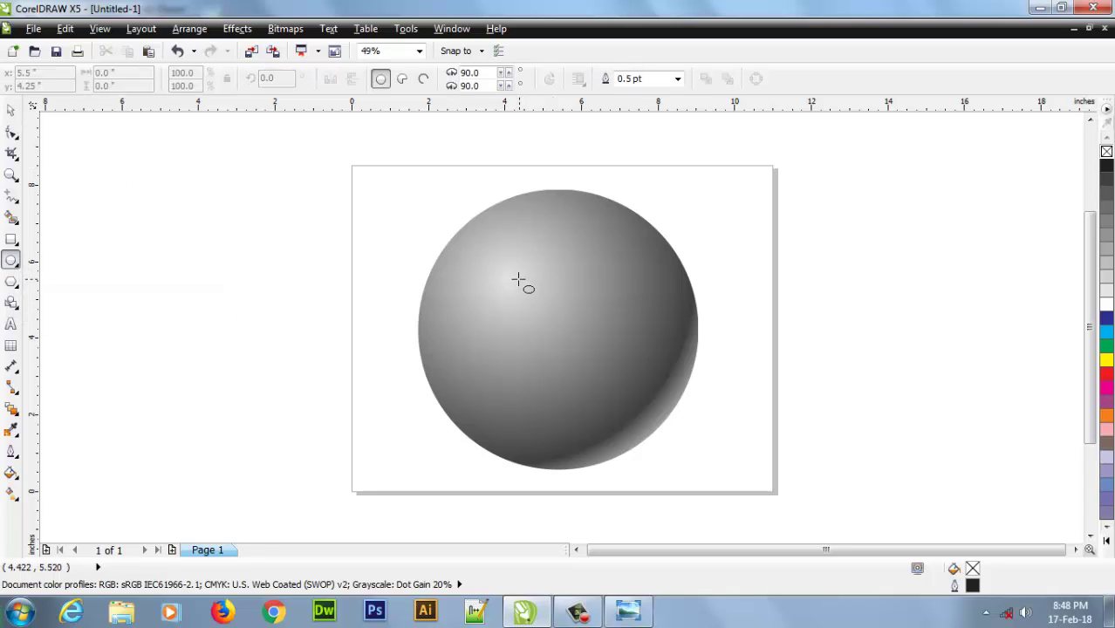
drag(515, 278, 630, 399)
- Align the small circle with the large sphere so their centers match horizontally and vertically
click(10, 109)
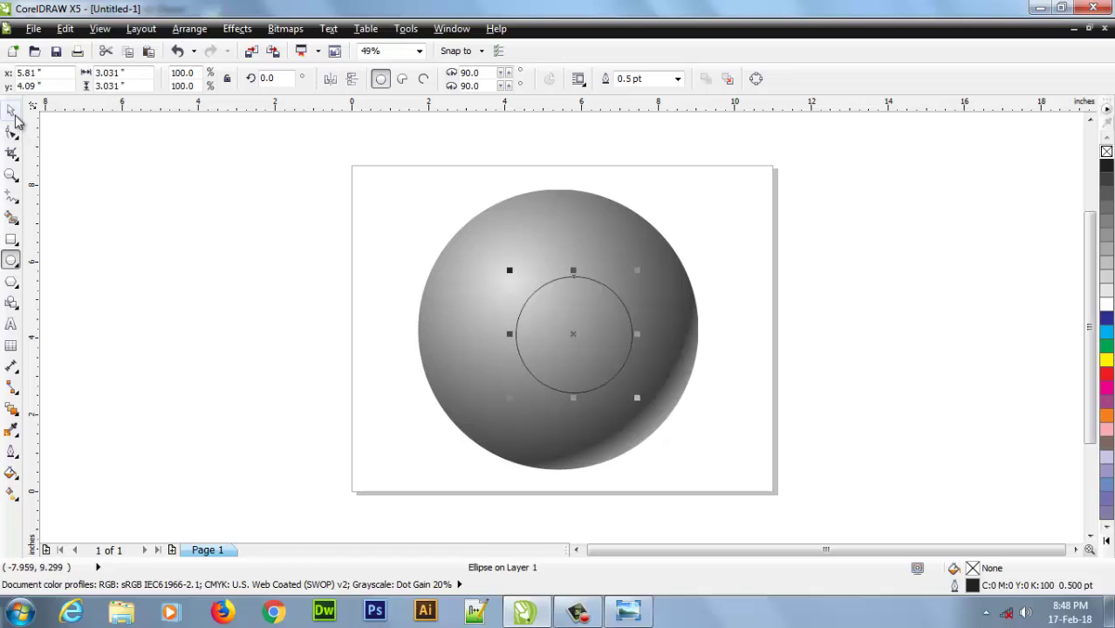
shift+click(586, 220)
key(e)
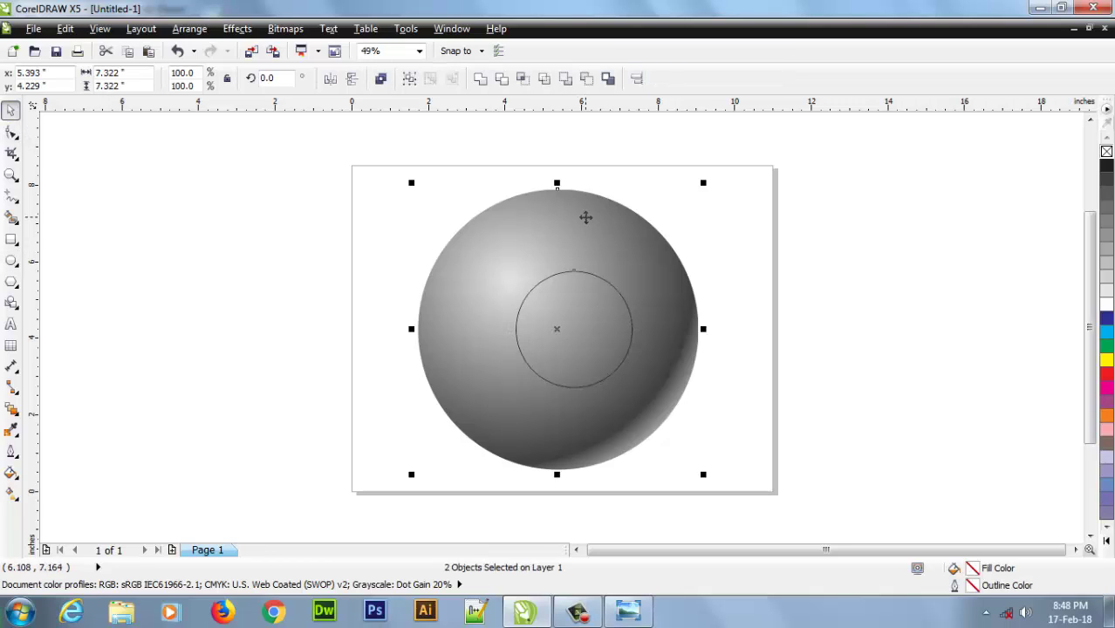
key(c)
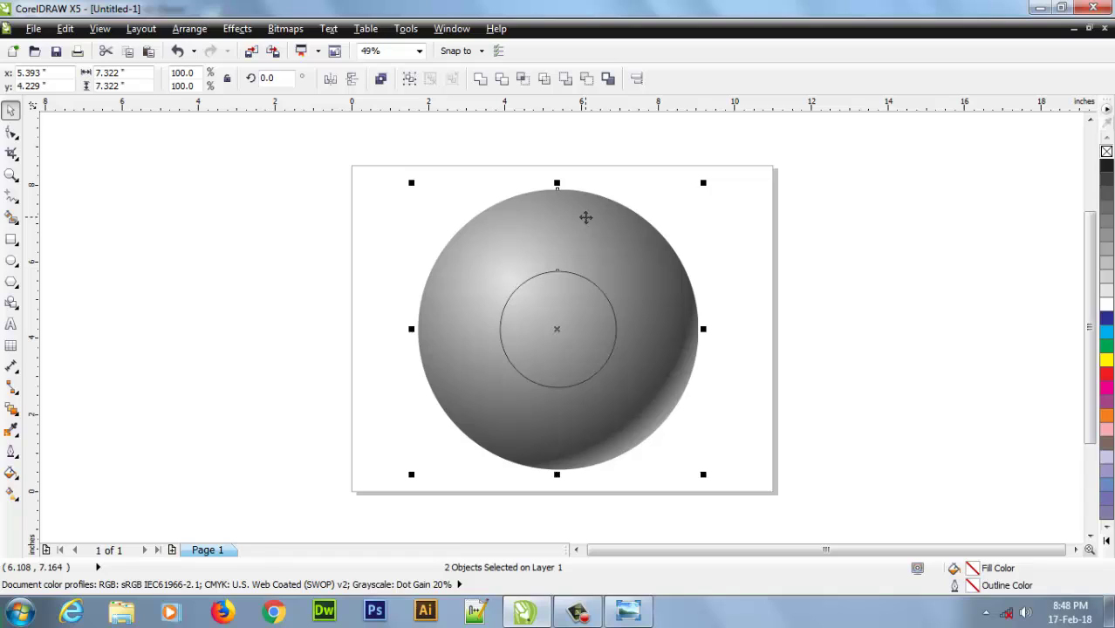
- Fill only the small inner circle with cyan (C:100 M:0 Y:0 K:0)
click(850, 296)
click(614, 323)
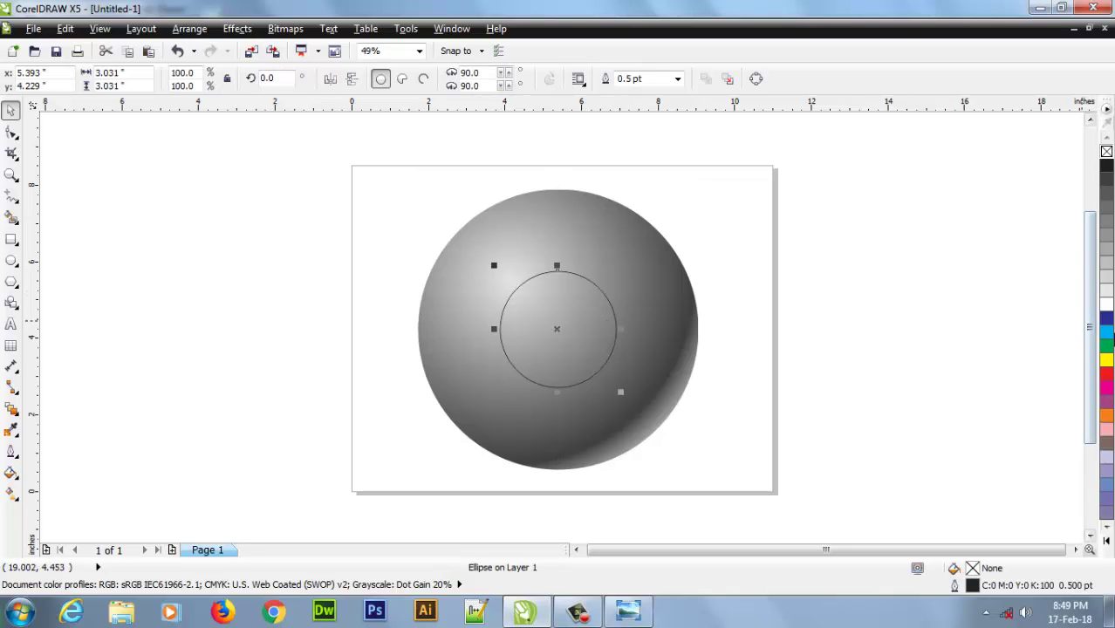
click(1107, 333)
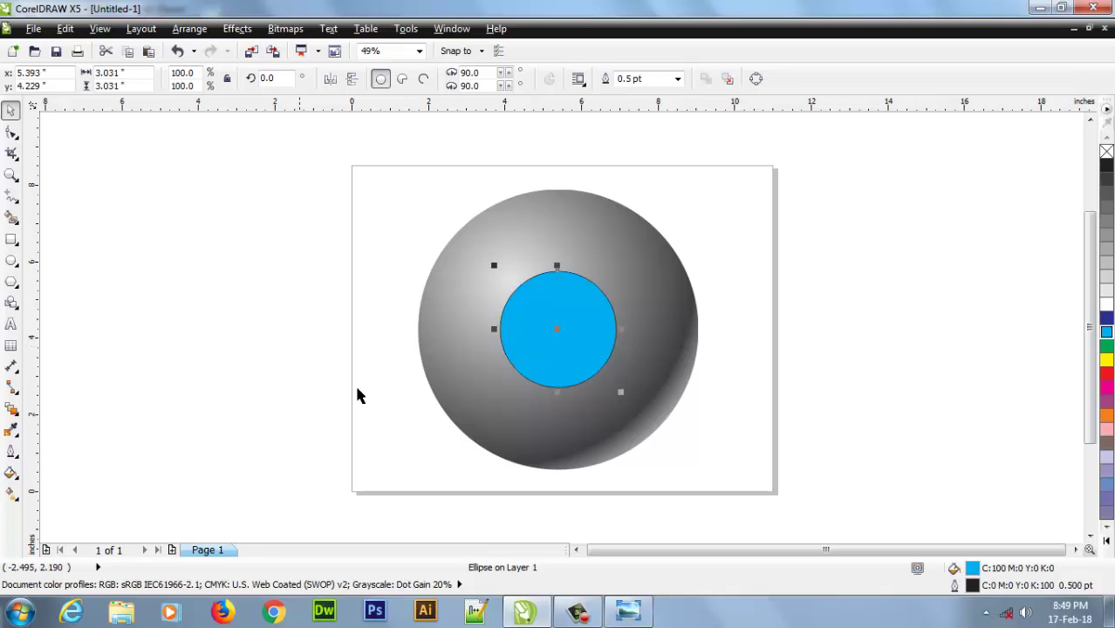
- Duplicate the cyan circle in place, enlarge the copy from its center to about 3.78 inches across and move it behind the original
right_click(575, 318)
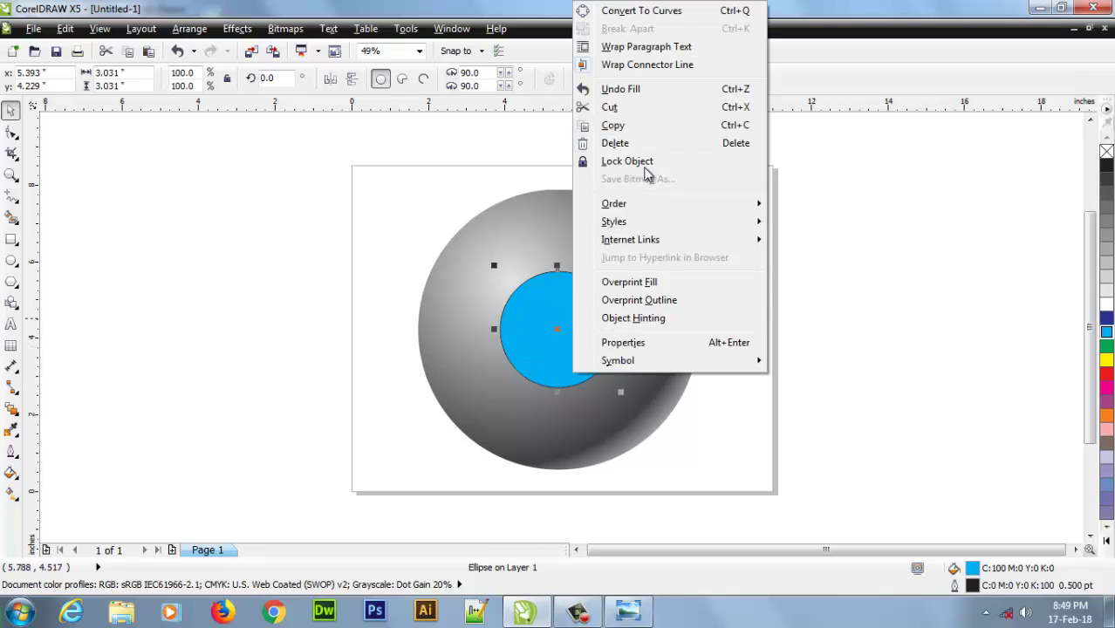
click(653, 127)
right_click(799, 344)
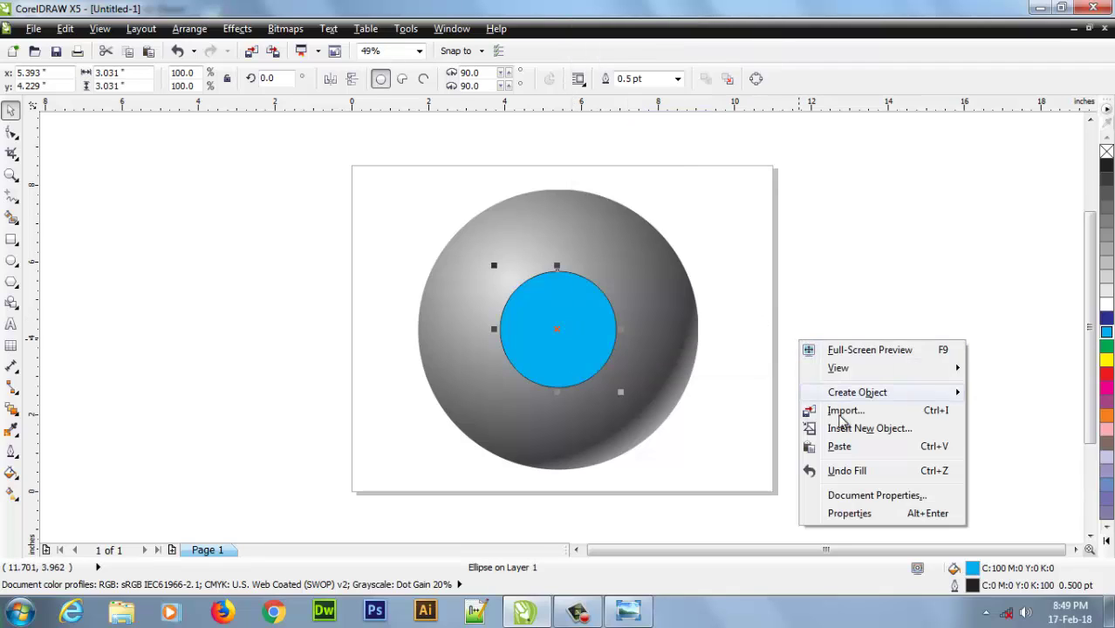
click(848, 448)
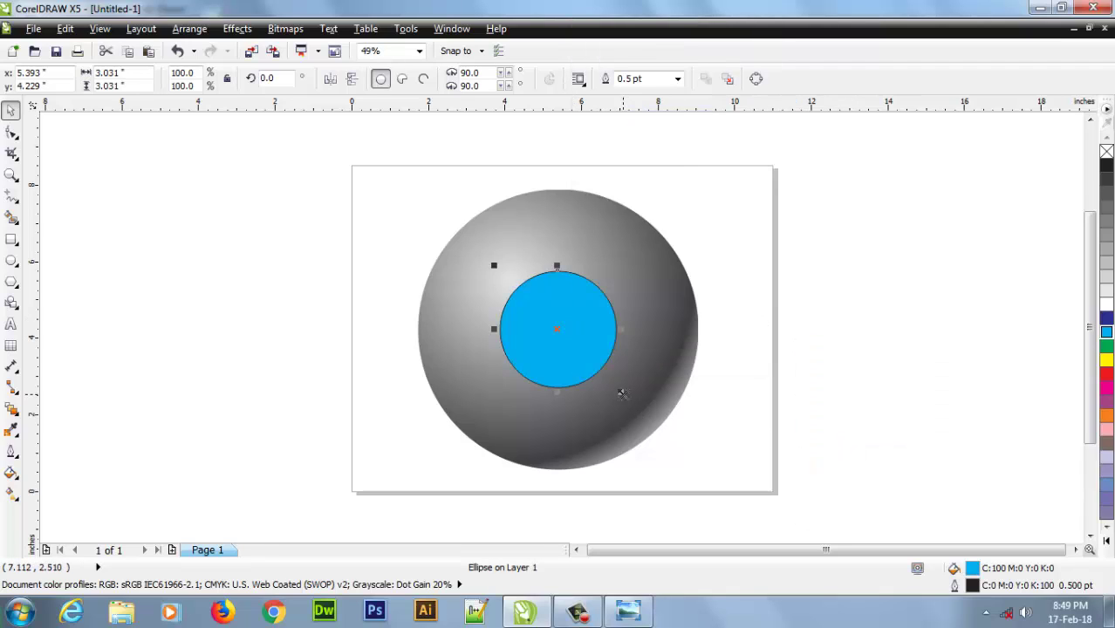
drag(622, 392, 637, 409)
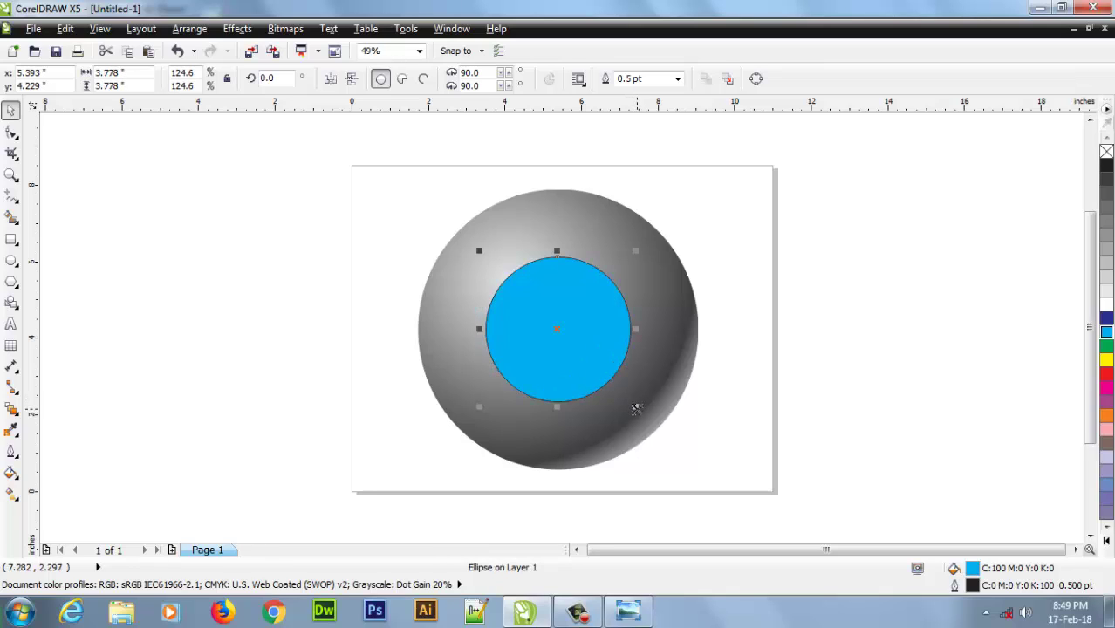
key(ctrl+v)
- Duplicate the 3.78-inch cyan circle behind itself and enlarge the copy from its center to about 3.99 inches across
right_click(615, 356)
click(671, 138)
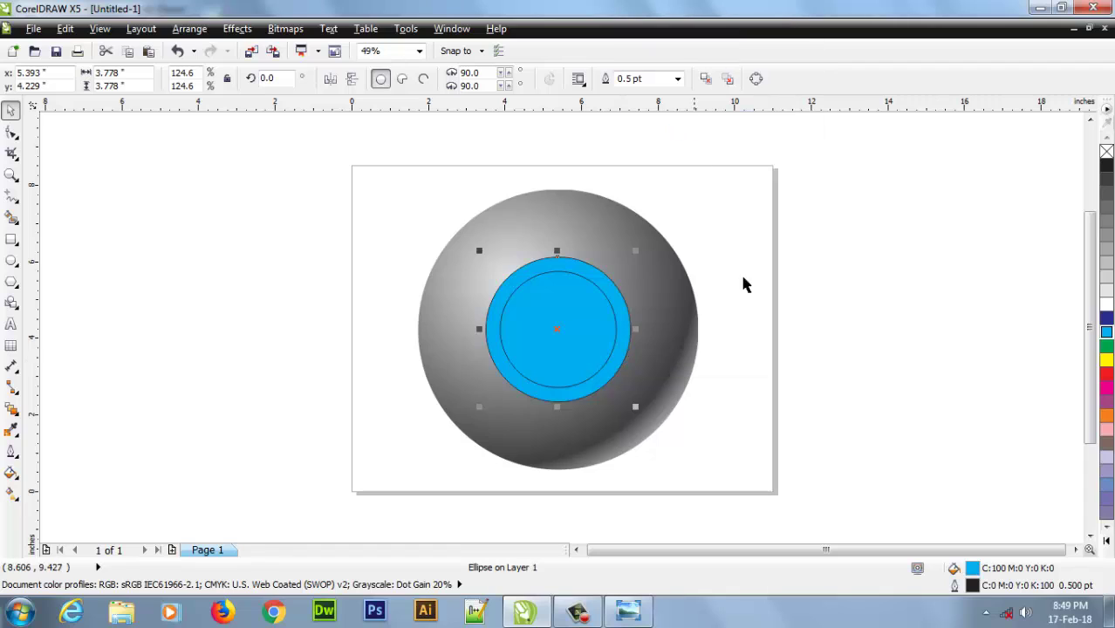
right_click(843, 332)
click(896, 438)
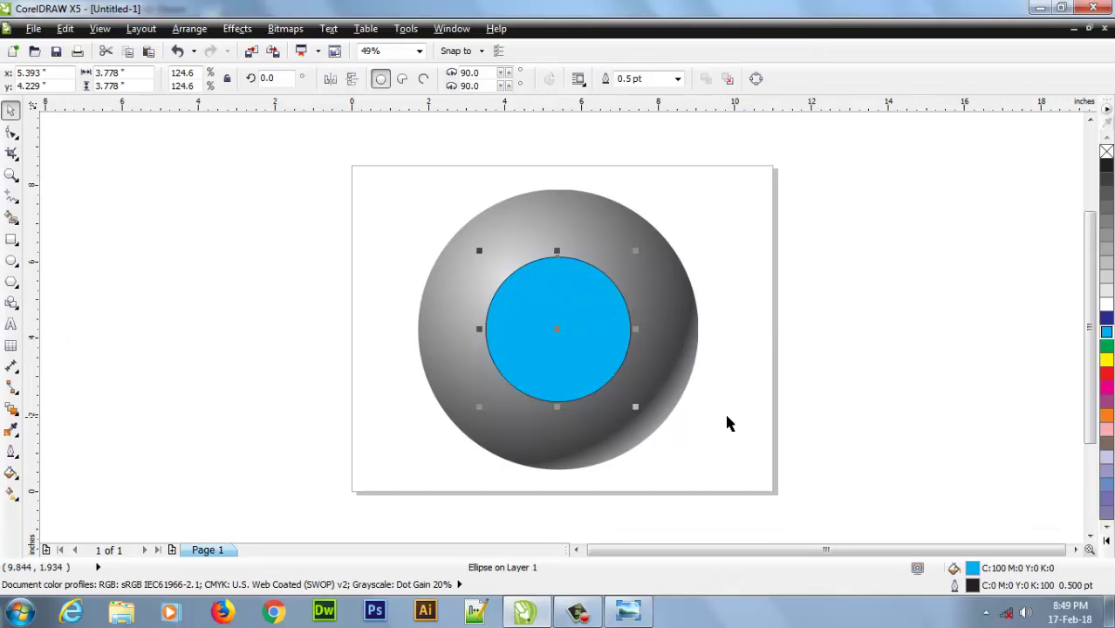
key(ctrl+Page_Down)
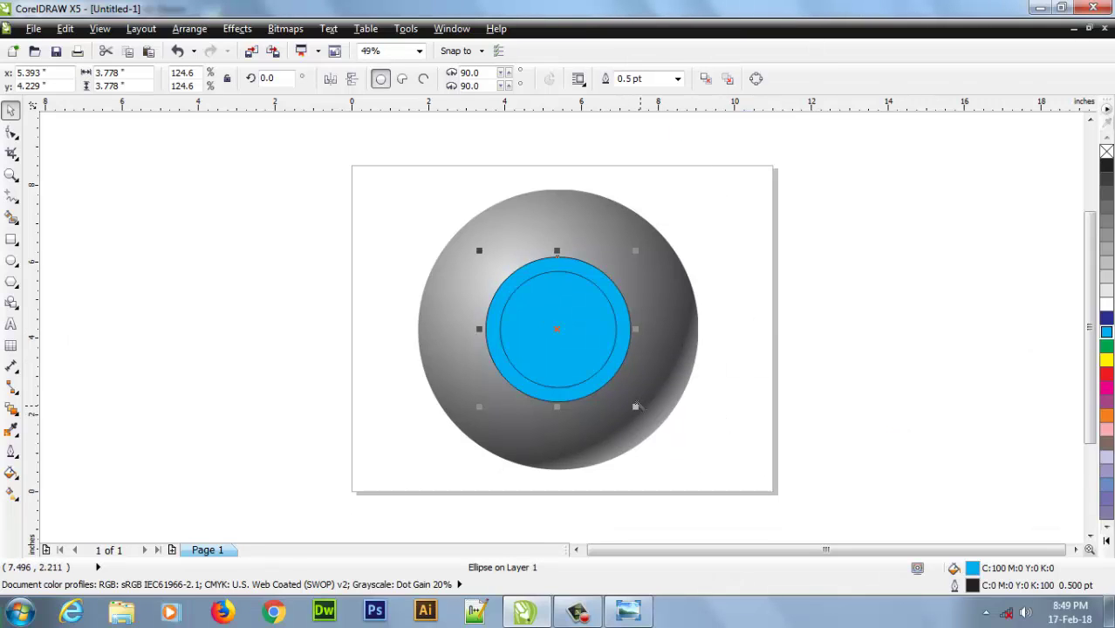
drag(635, 407, 642, 413)
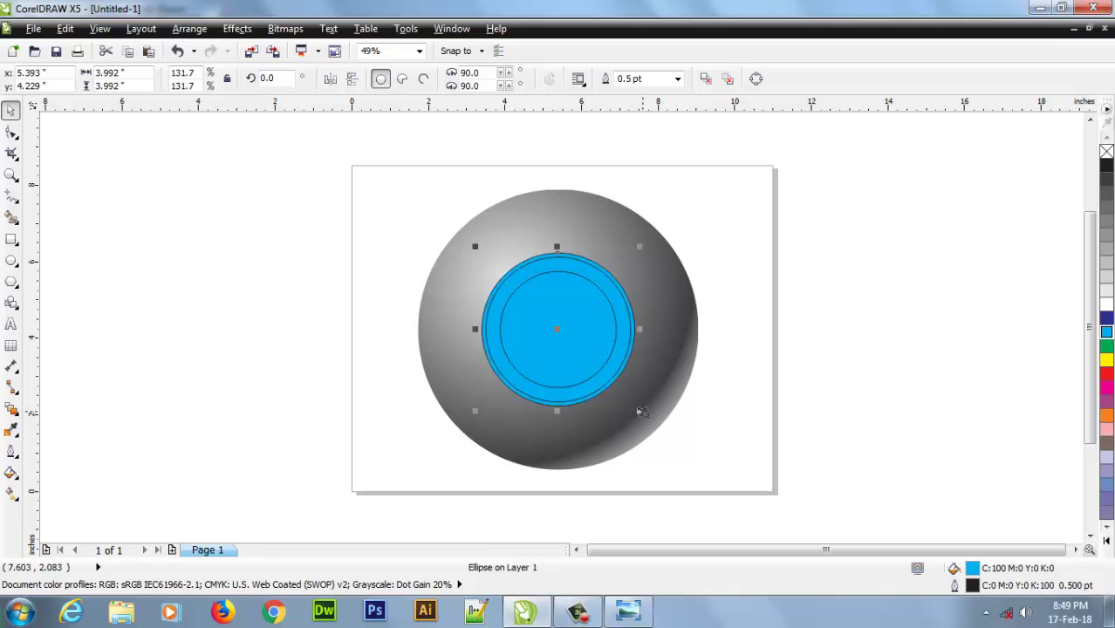
click(870, 357)
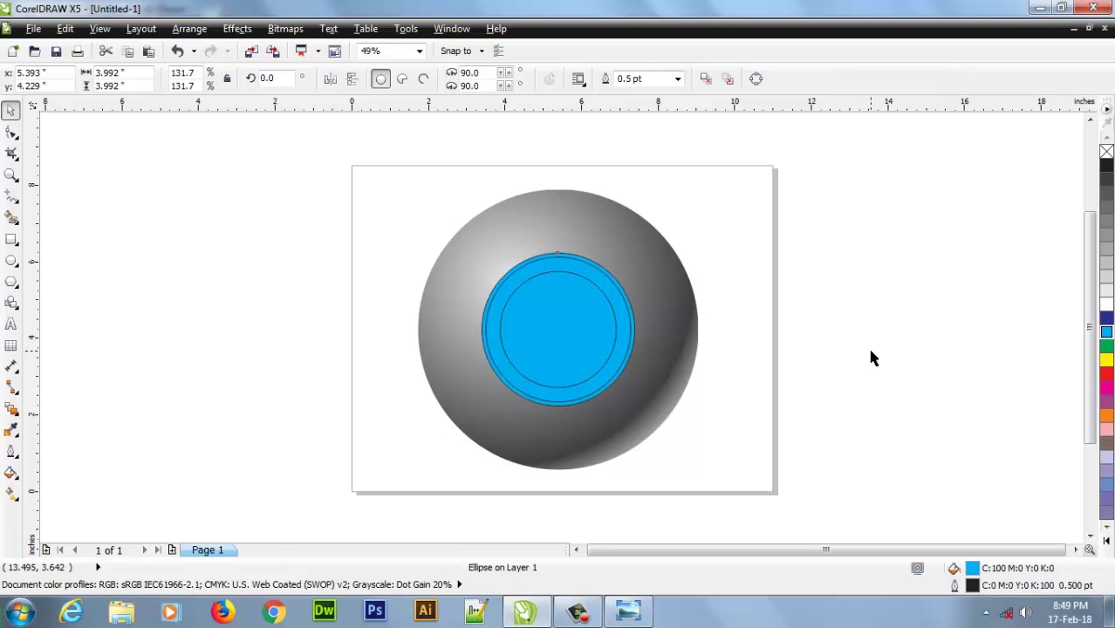
- Give the outermost cyan circle a custom radial fountain fill from 60% black to white, and remove its outline
click(635, 342)
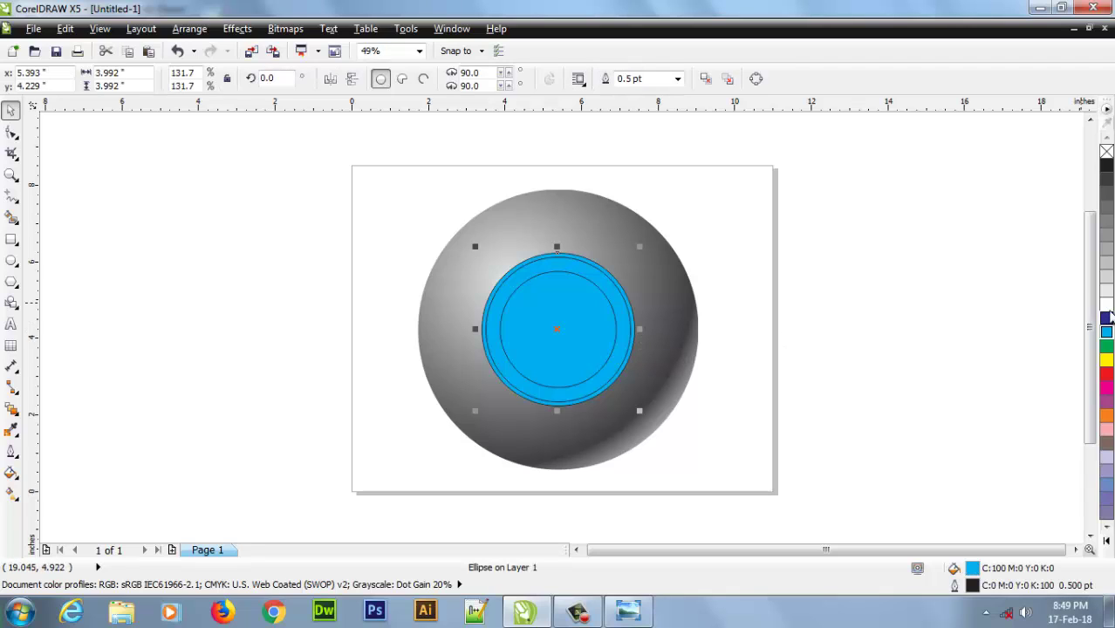
click(1106, 221)
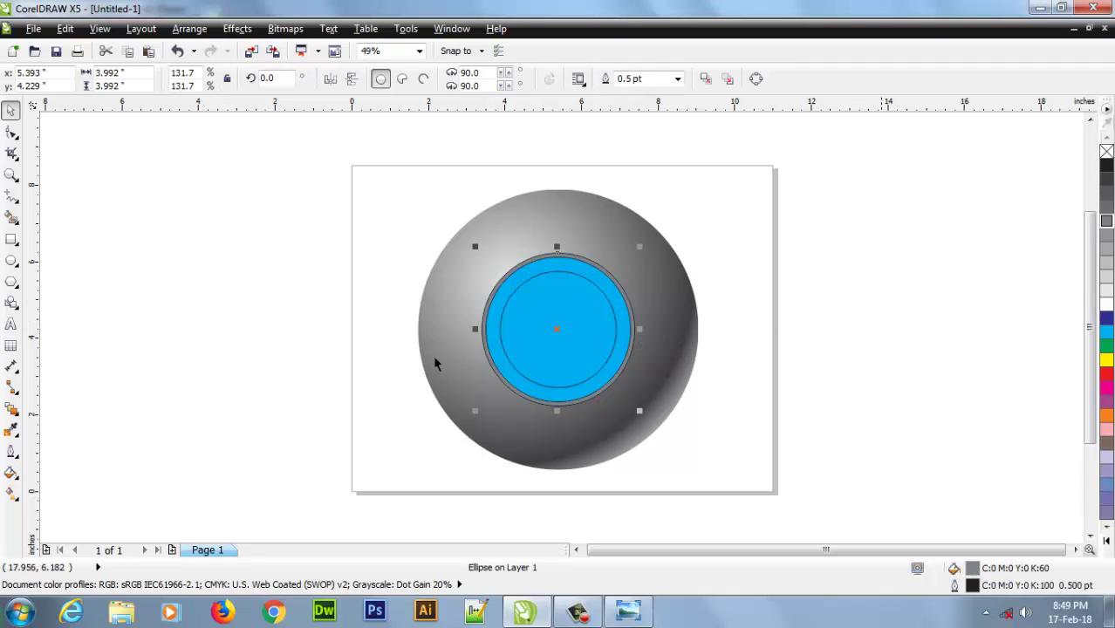
click(11, 473)
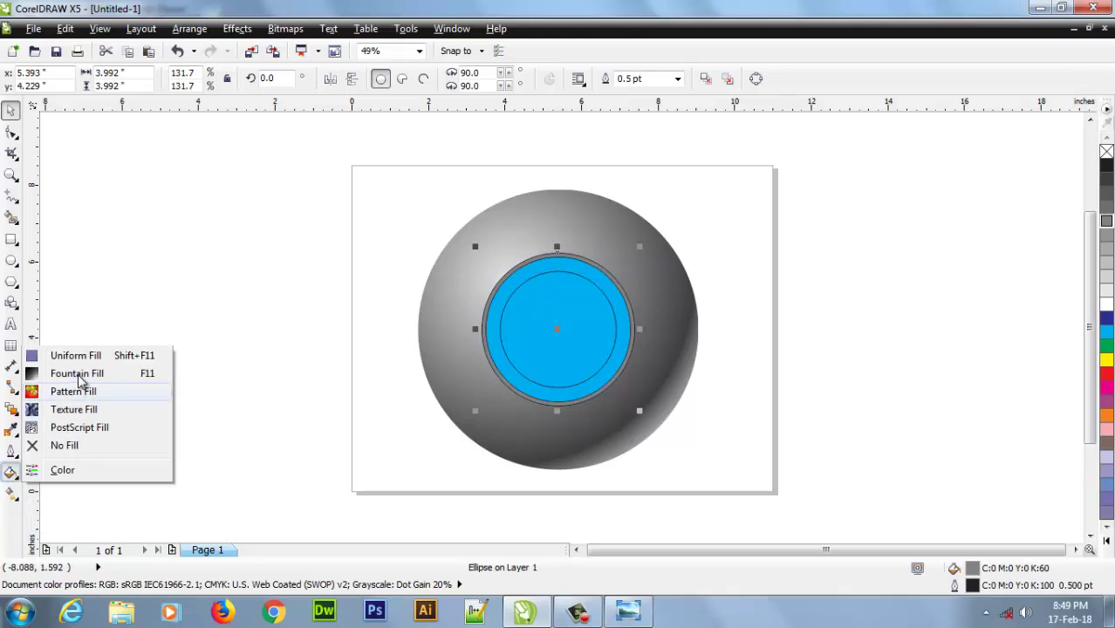
click(78, 373)
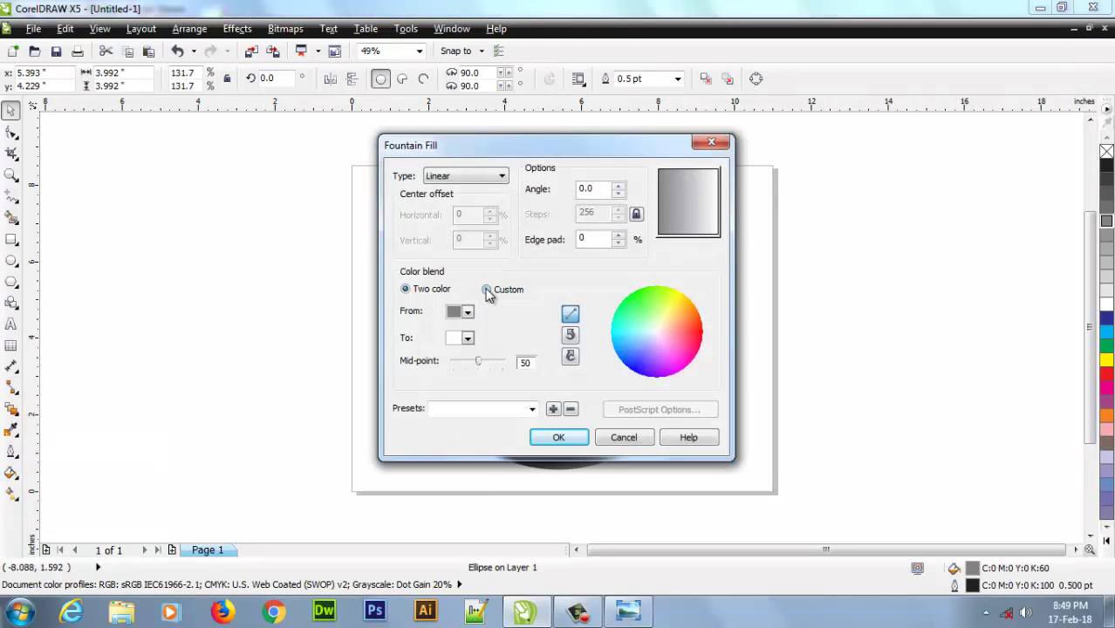
click(487, 291)
click(480, 180)
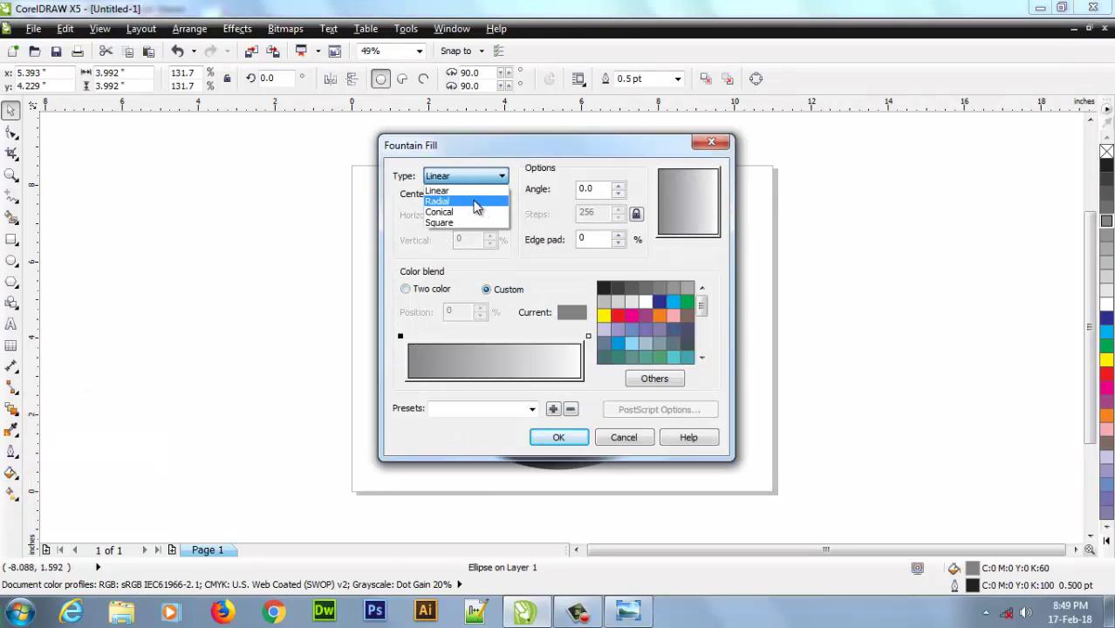
click(474, 199)
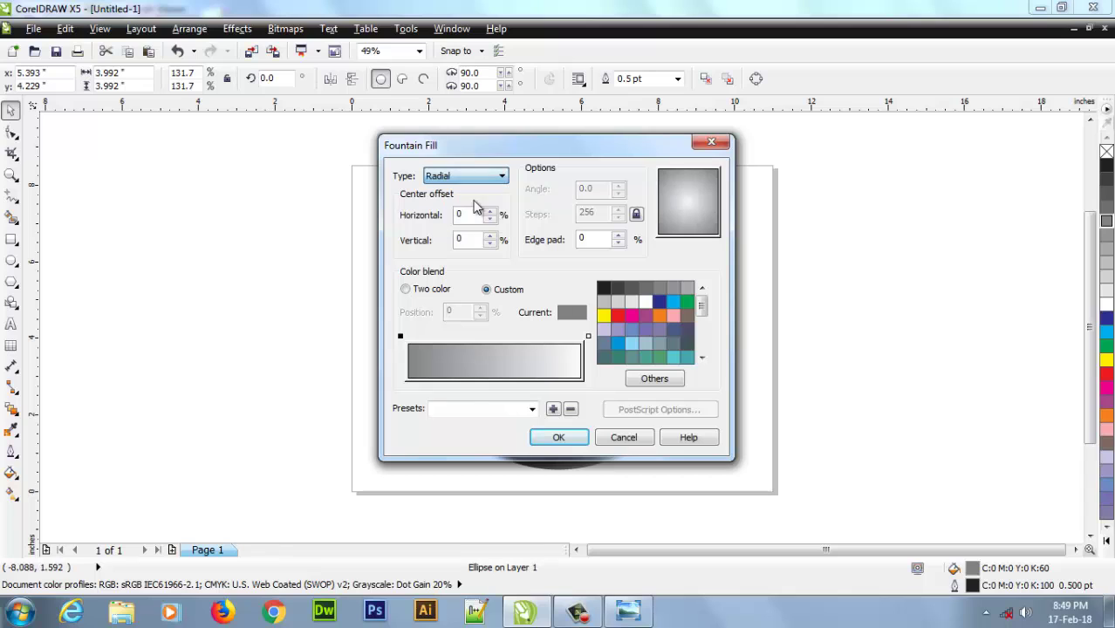
click(558, 438)
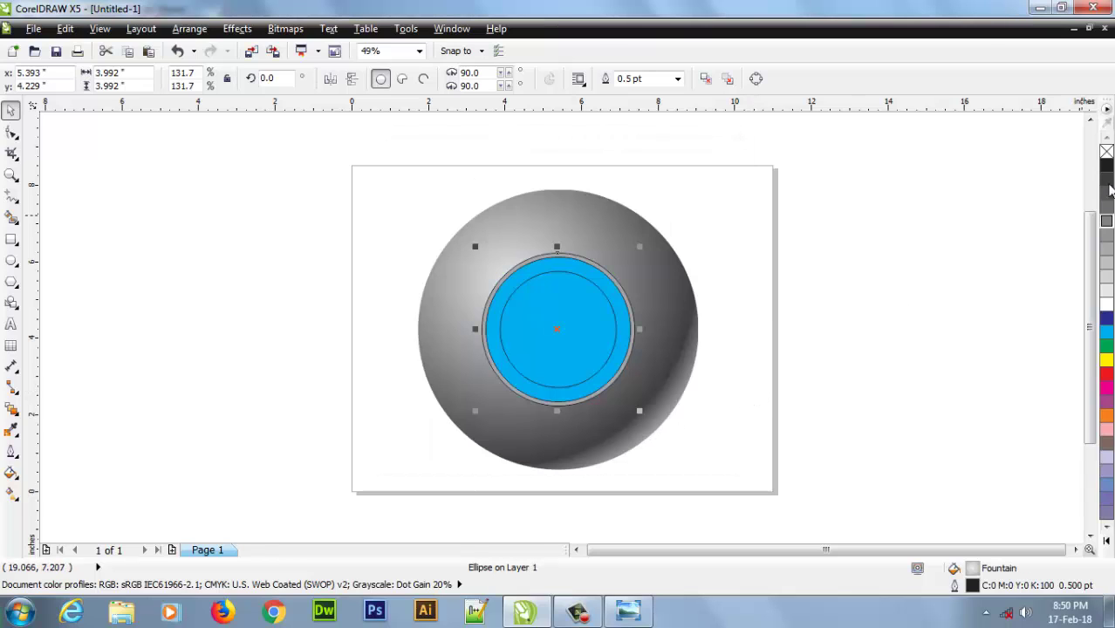
right_click(1106, 152)
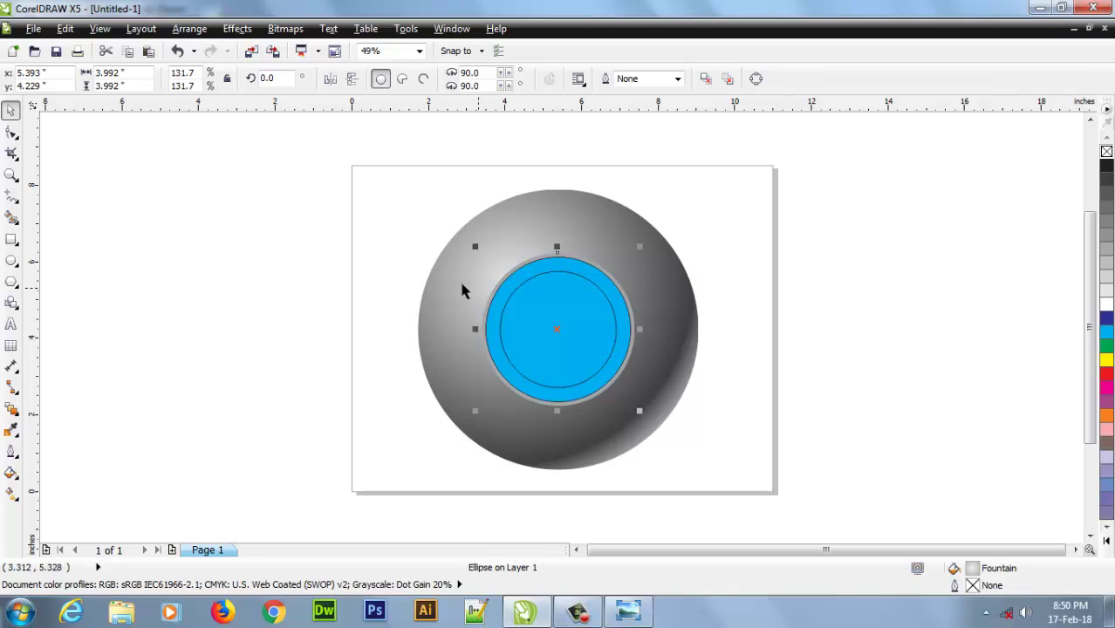
- Apply a linear transparency at about 148° to the 3.99-inch gray circle, fading it out toward its upper-left side
click(12, 410)
click(61, 516)
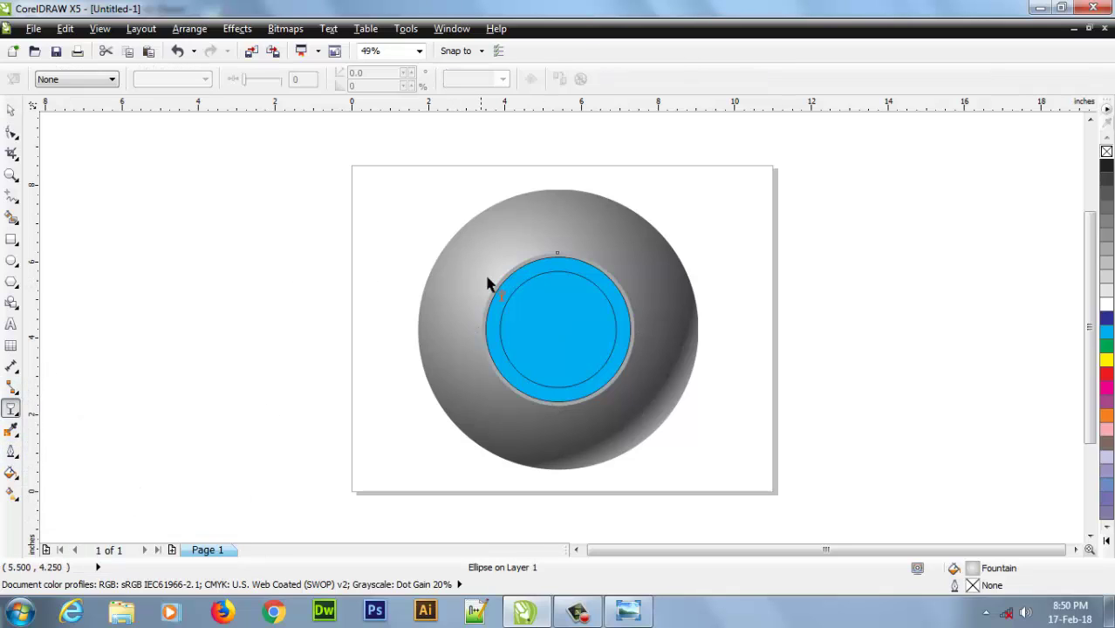
mouse_move(485, 281)
mouse_down()
mouse_move(620, 346)
mouse_move(587, 262)
mouse_move(534, 234)
mouse_move(482, 272)
mouse_up()
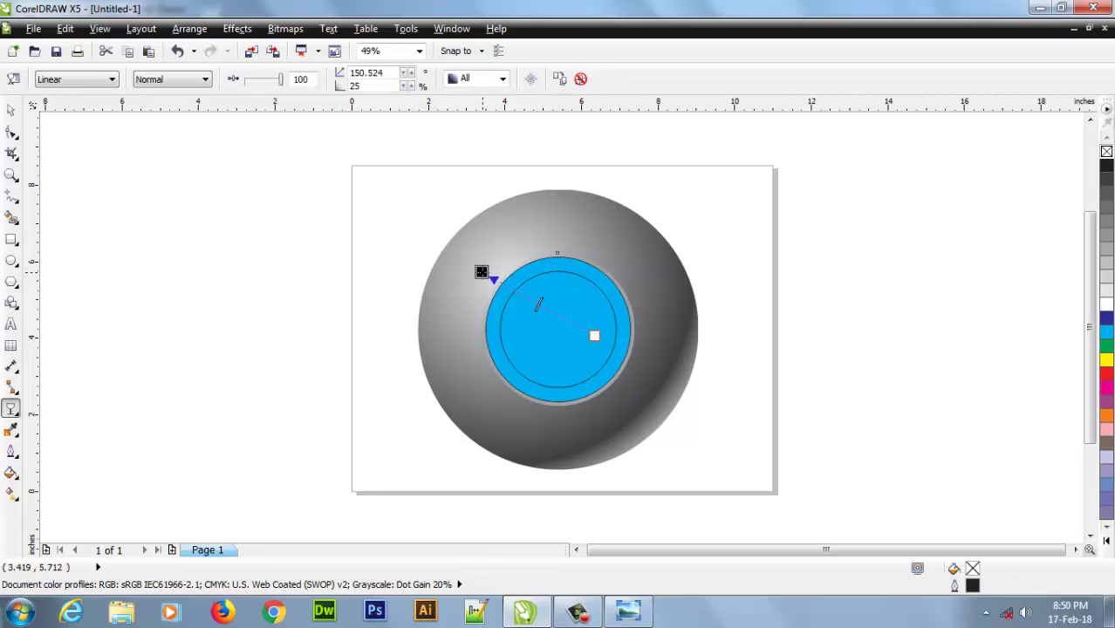
mouse_move(594, 337)
mouse_down()
mouse_move(602, 353)
mouse_move(647, 369)
mouse_move(613, 347)
mouse_up()
drag(482, 271, 630, 359)
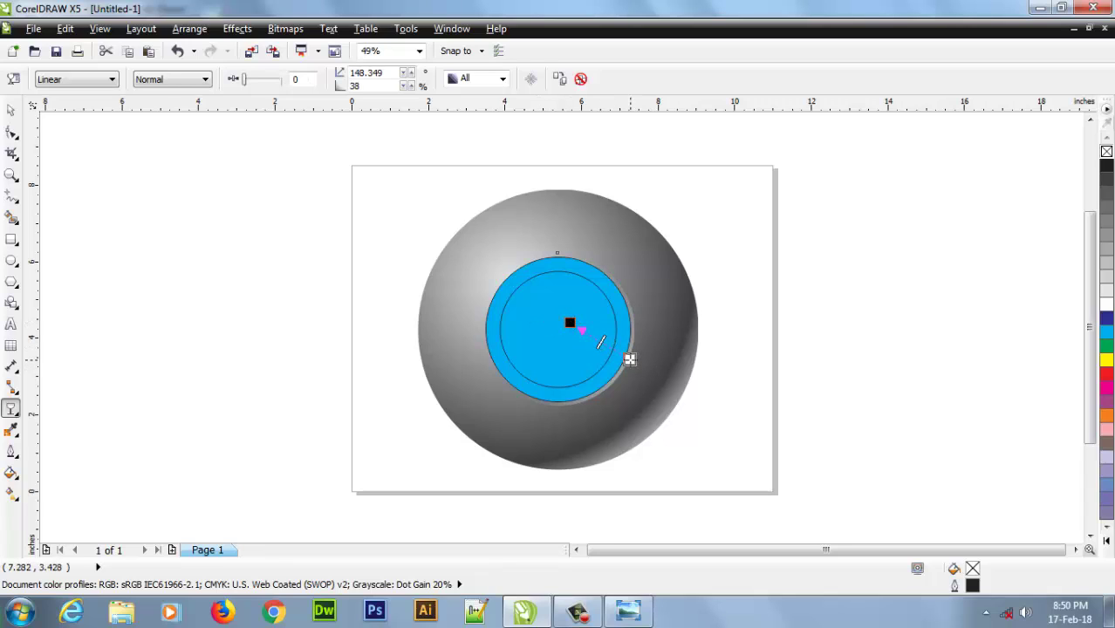
click(785, 289)
click(8, 109)
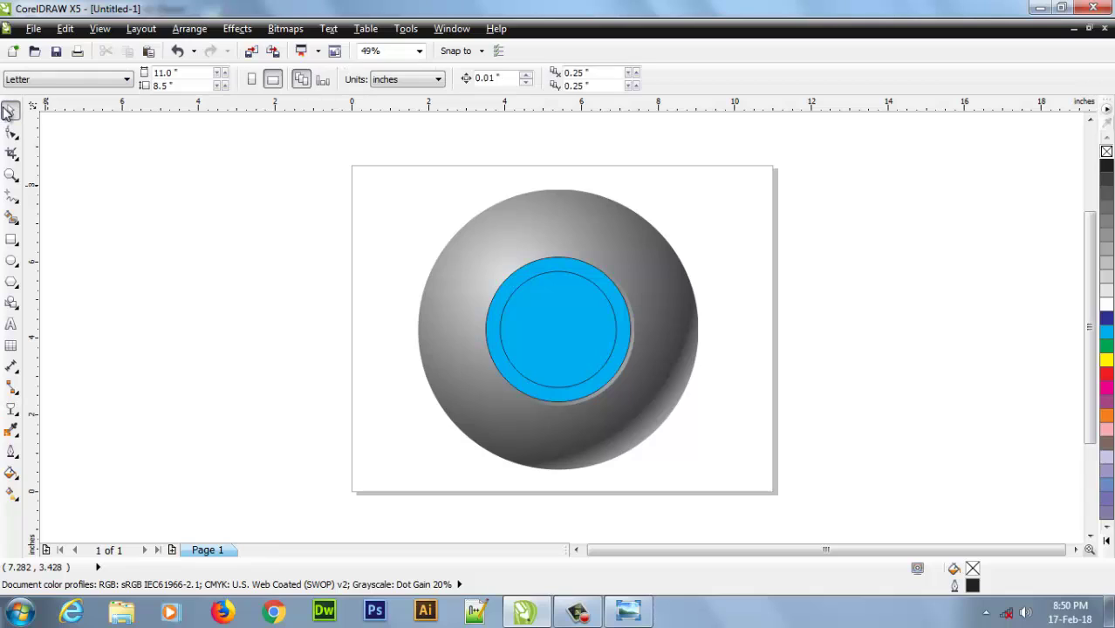
- Fill the 3.78-inch cyan circle with 50% black (C:0 M:0 Y:0 K:50)
click(626, 305)
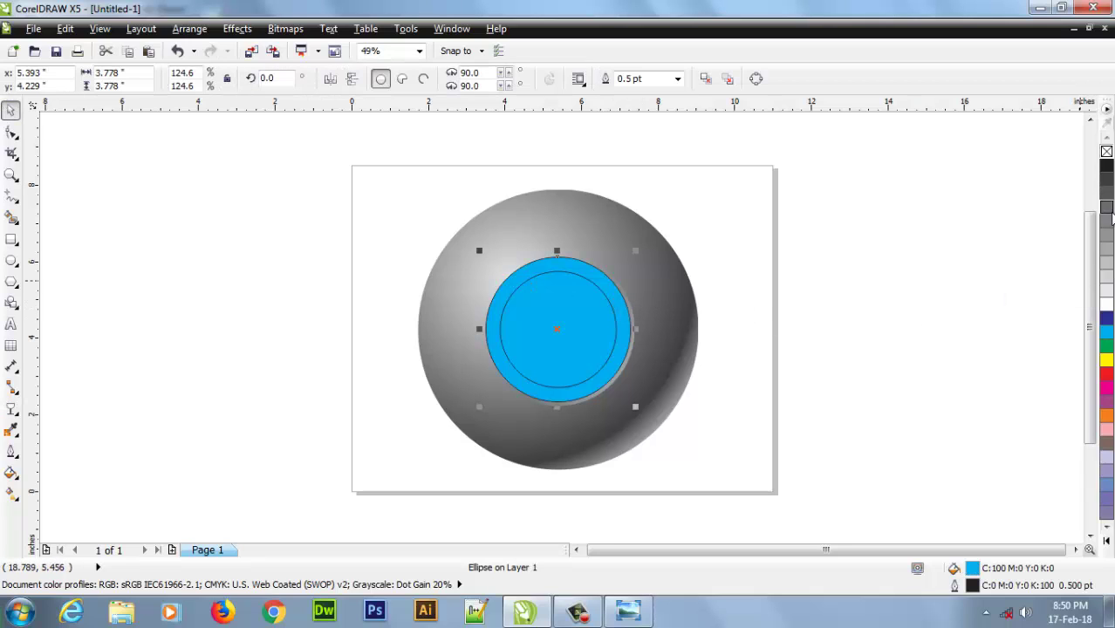
click(1107, 222)
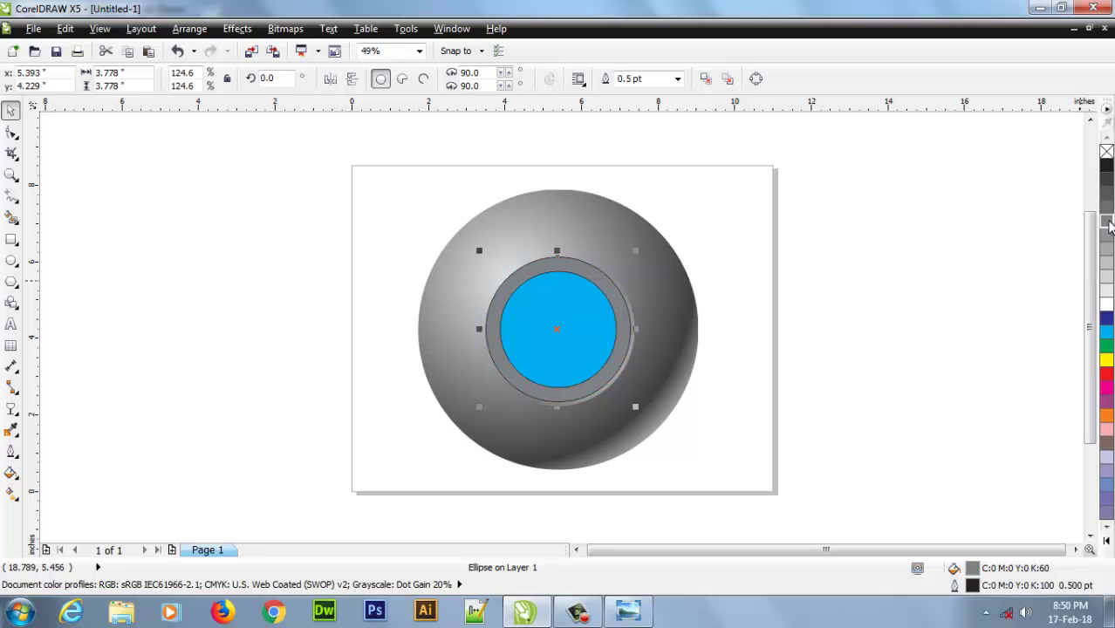
click(1107, 234)
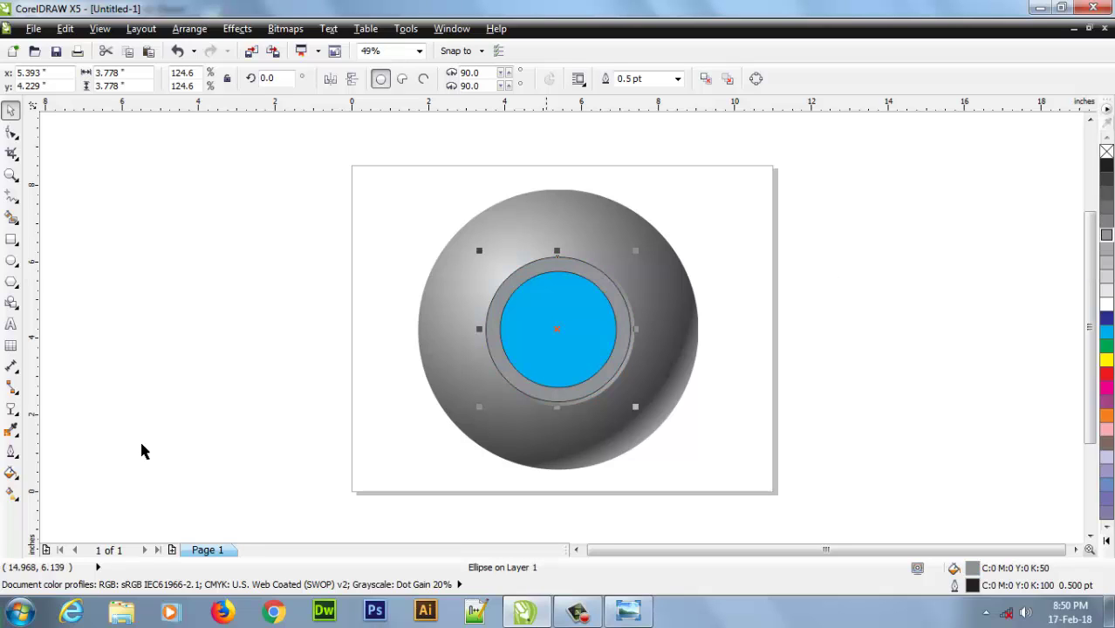
- Set up a custom fountain fill for the 3.78-inch circle, blending from dark gray to white
click(11, 473)
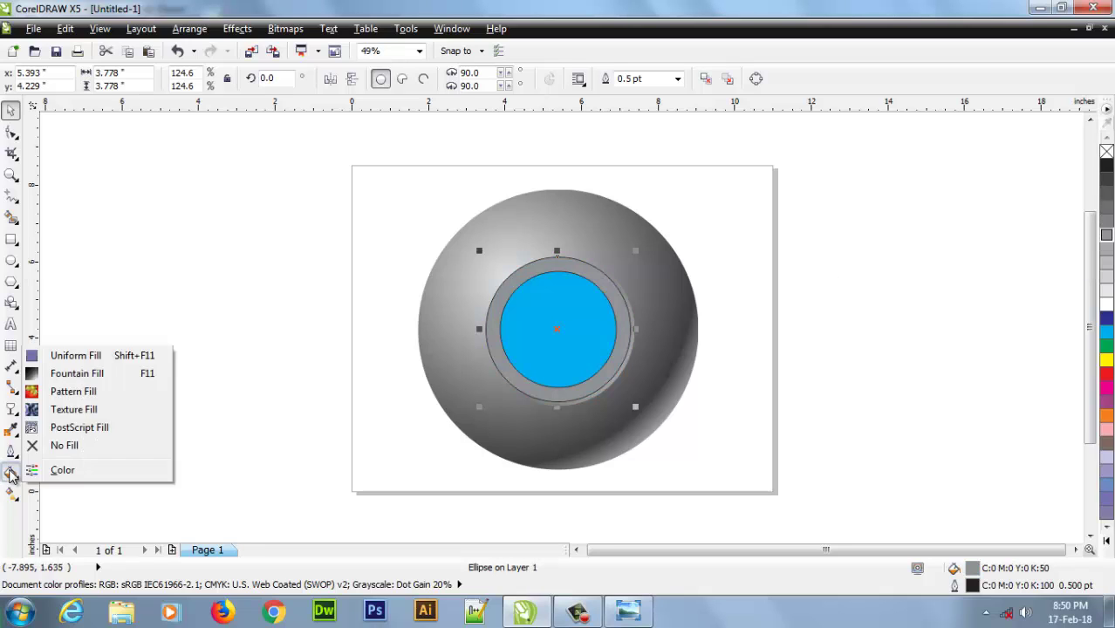
click(96, 373)
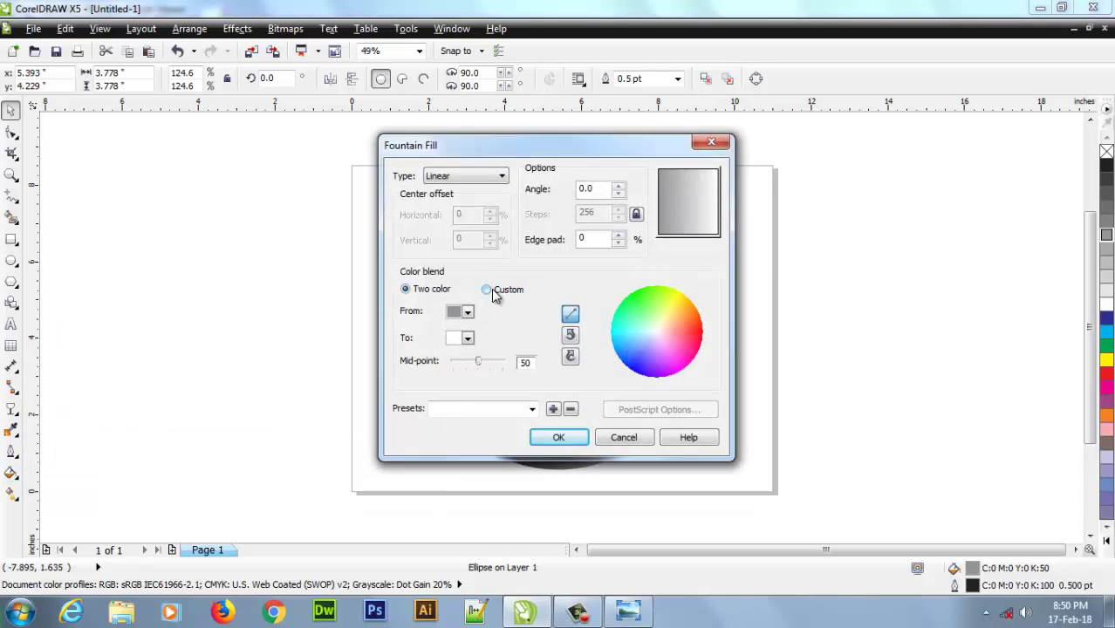
click(491, 288)
drag(605, 146, 892, 150)
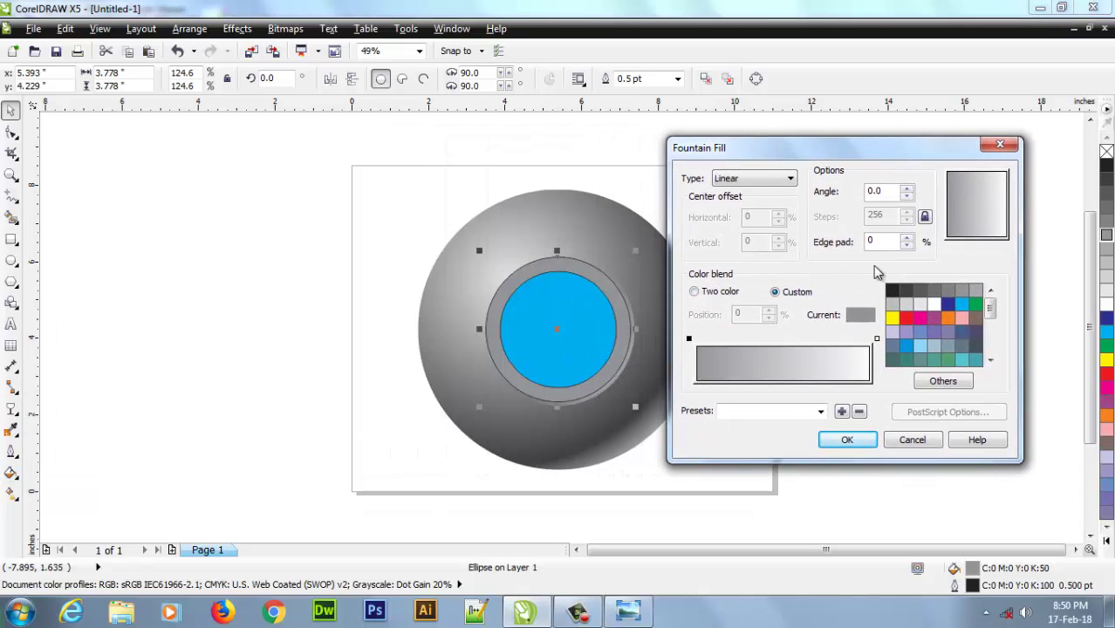
click(932, 292)
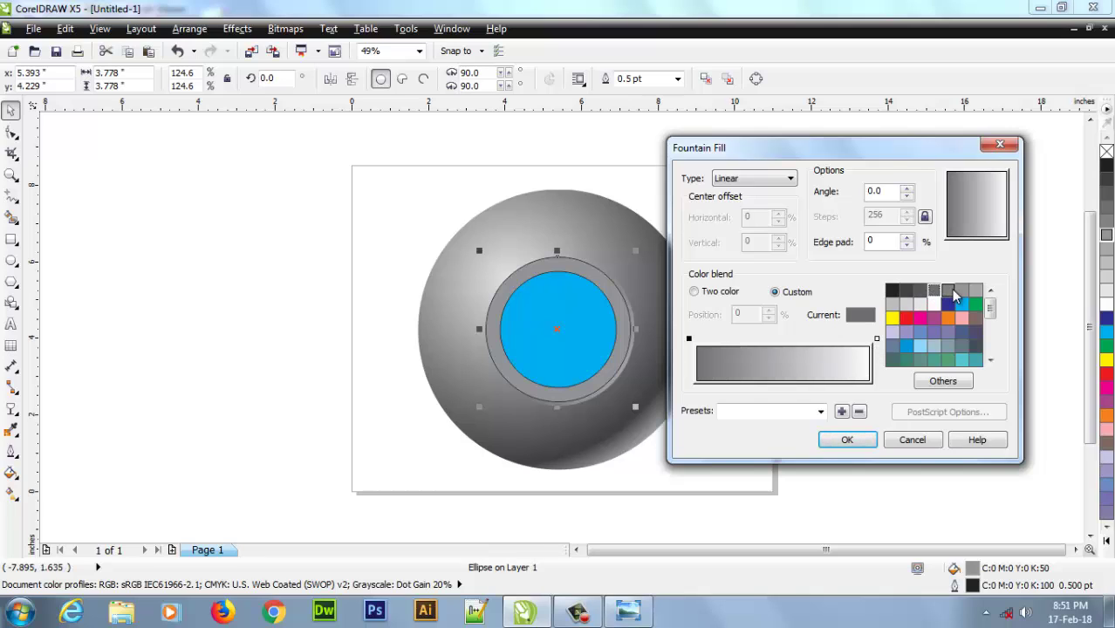
click(945, 291)
click(920, 292)
- Make the fountain fill radial with center offsets of 24% horizontal and -12% vertical, apply it, and remove the circle's outline
click(750, 180)
click(747, 205)
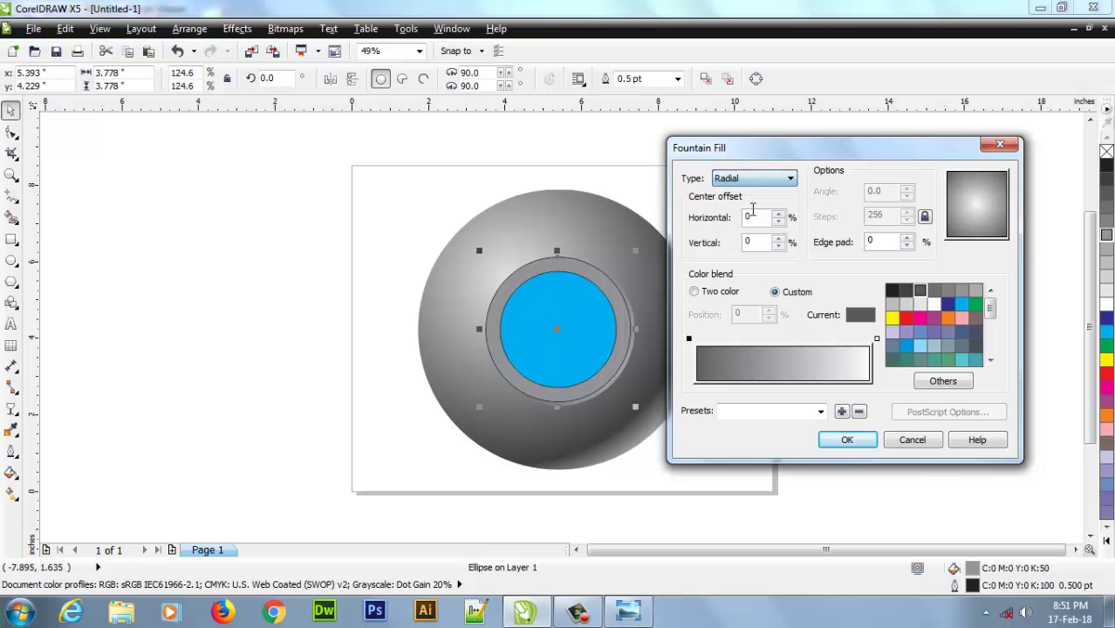
click(992, 212)
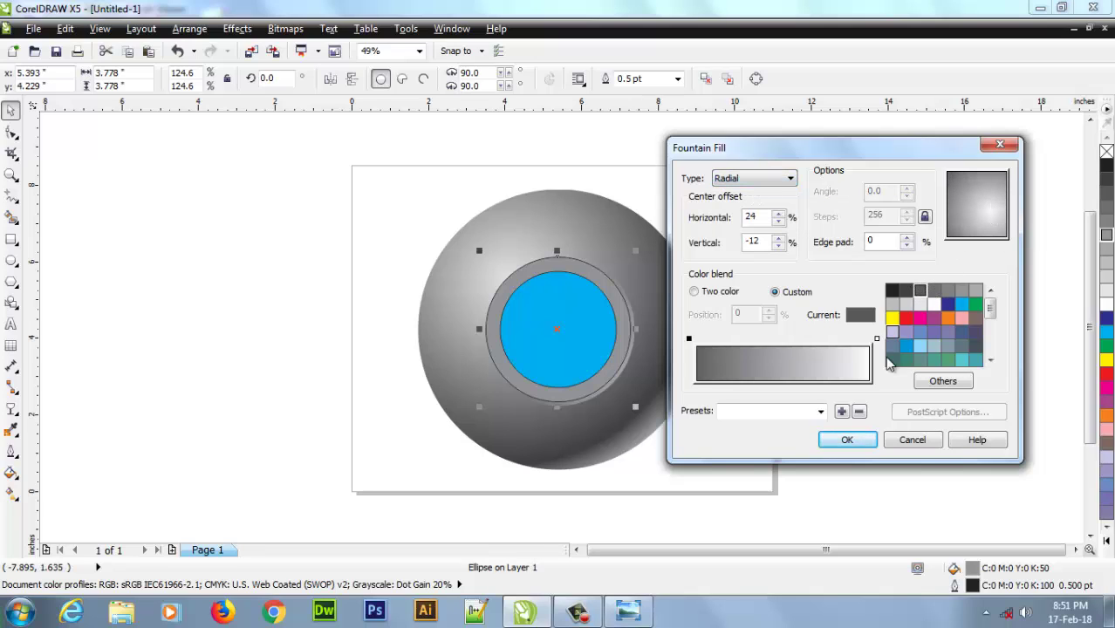
click(846, 441)
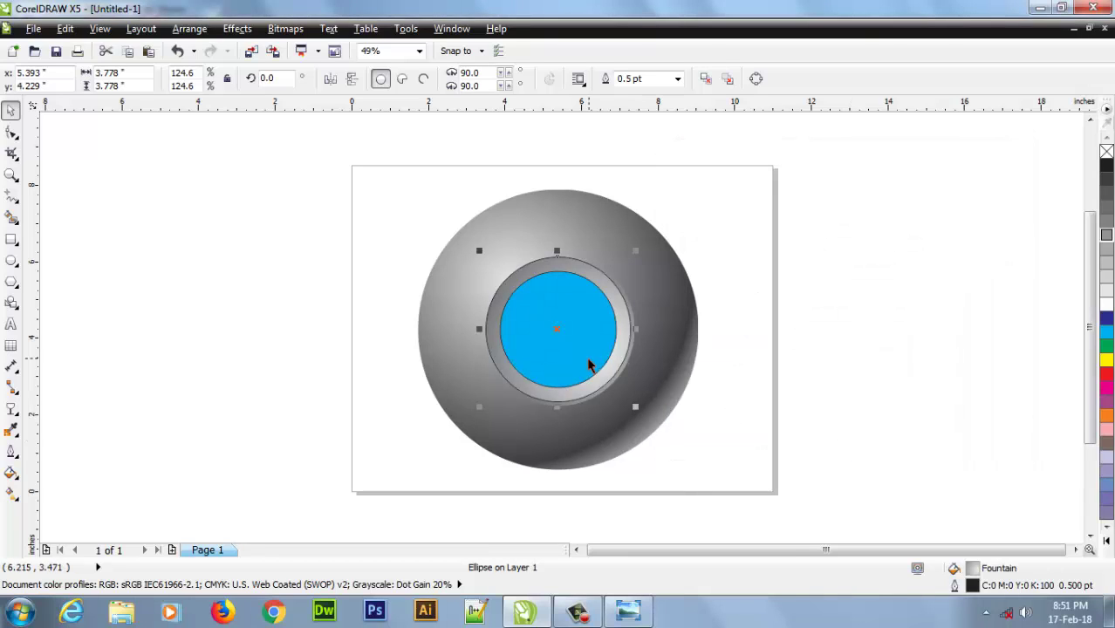
right_click(1106, 153)
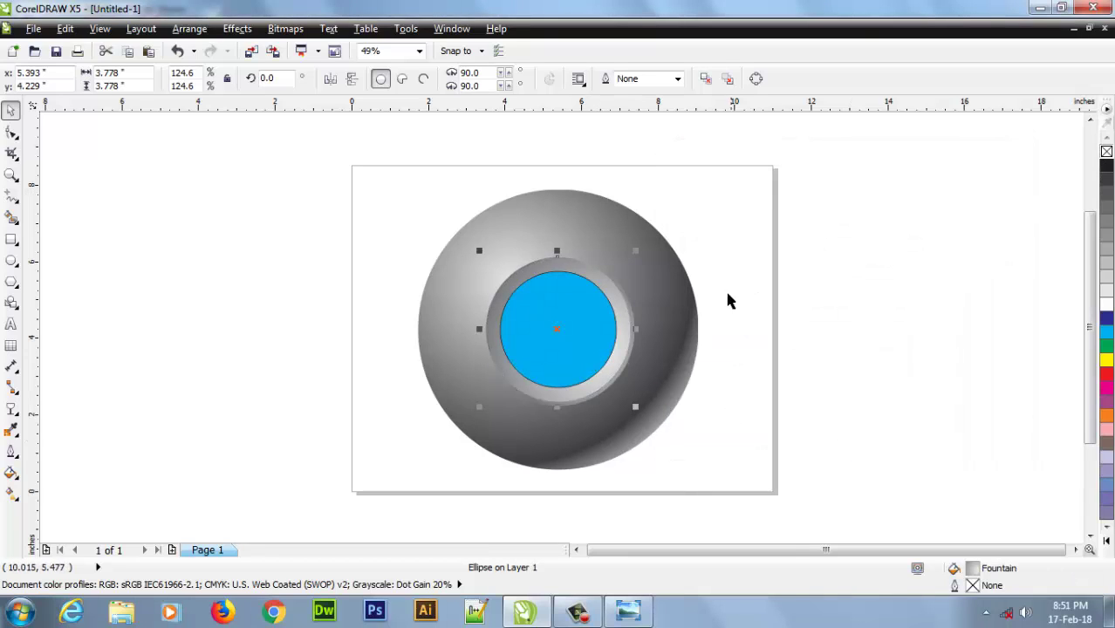
- Remove the outline from the inner cyan circle and keep that circle selected
click(742, 301)
click(600, 327)
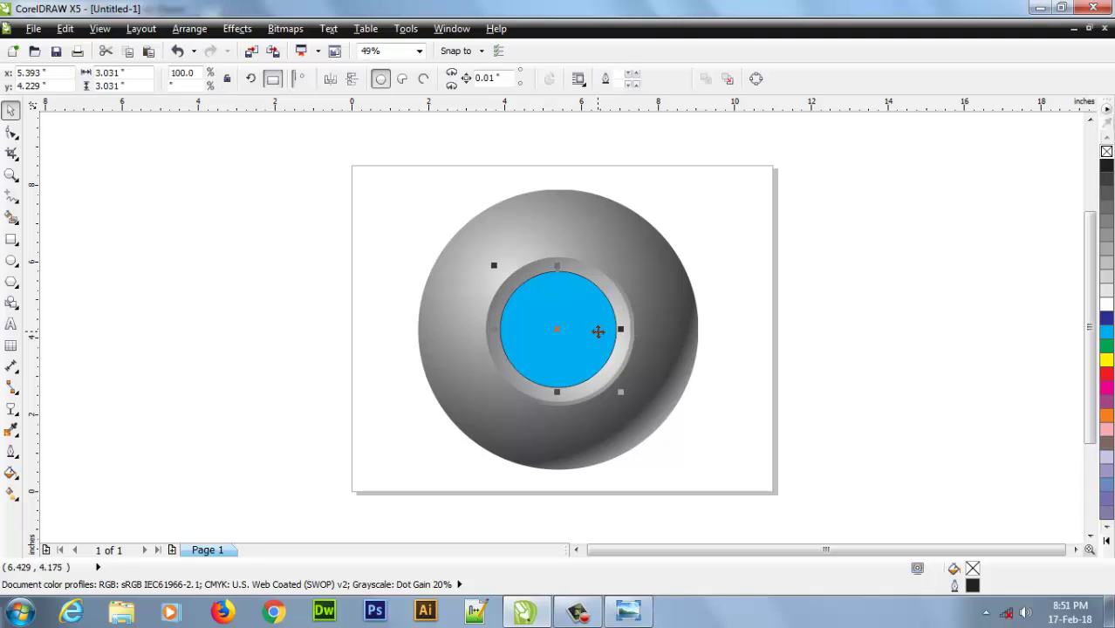
right_click(1107, 153)
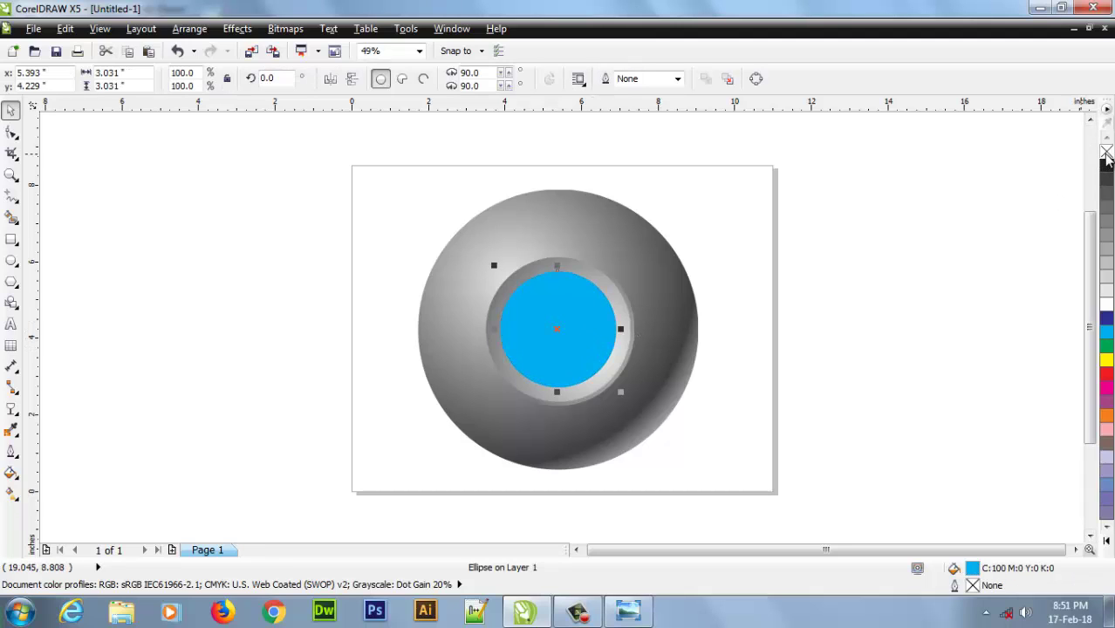
click(721, 334)
click(577, 326)
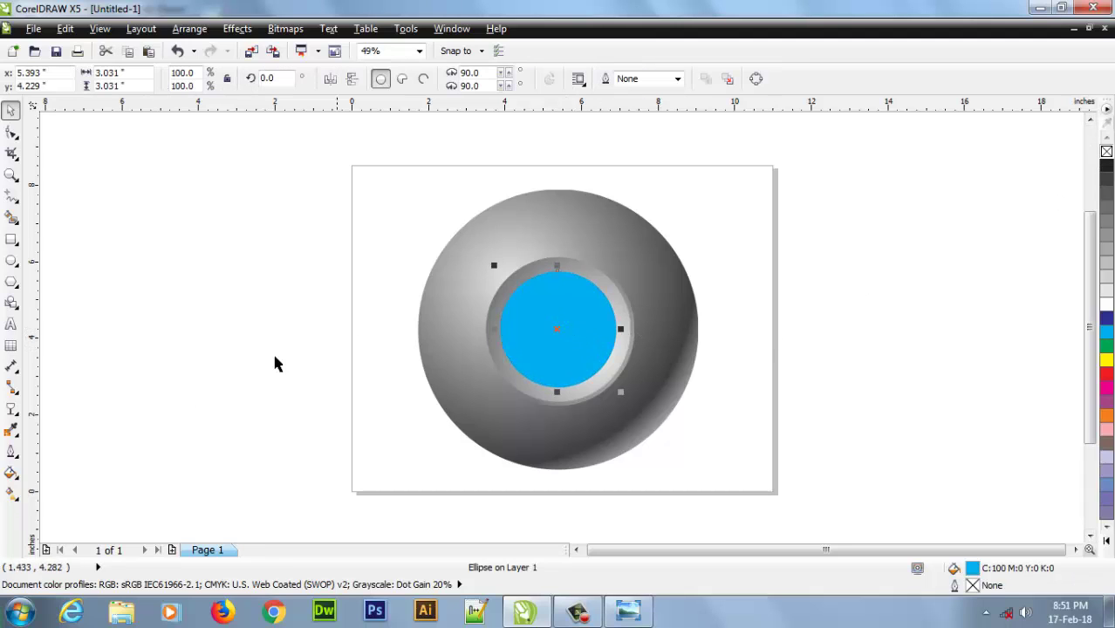
- Apply a radial custom fountain fill blending from cyan to white to the inner circle
click(10, 472)
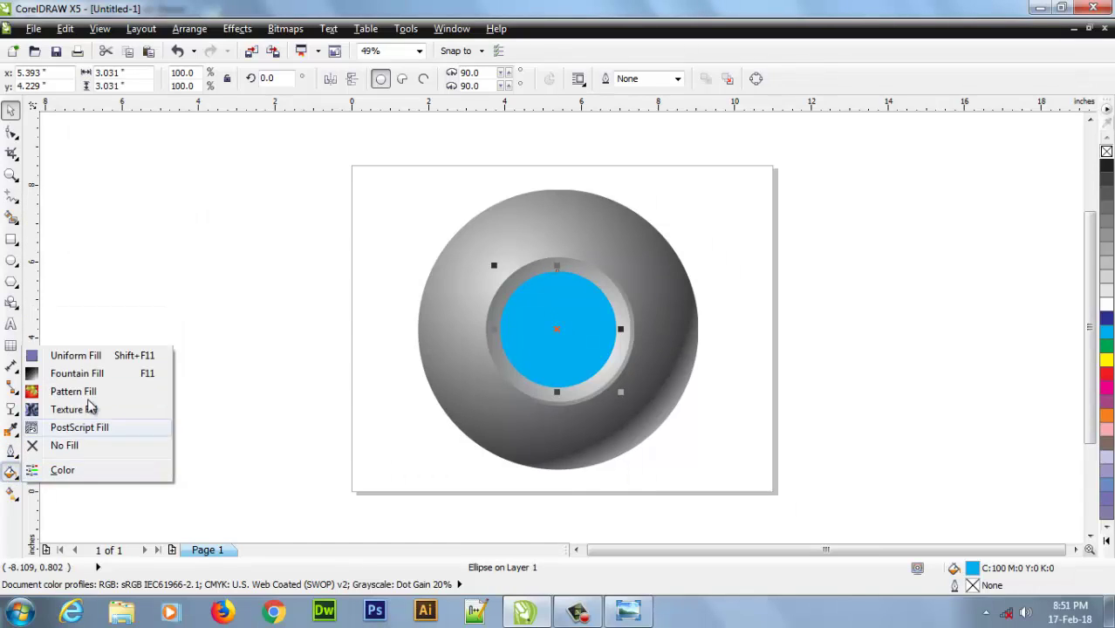
click(86, 373)
click(479, 177)
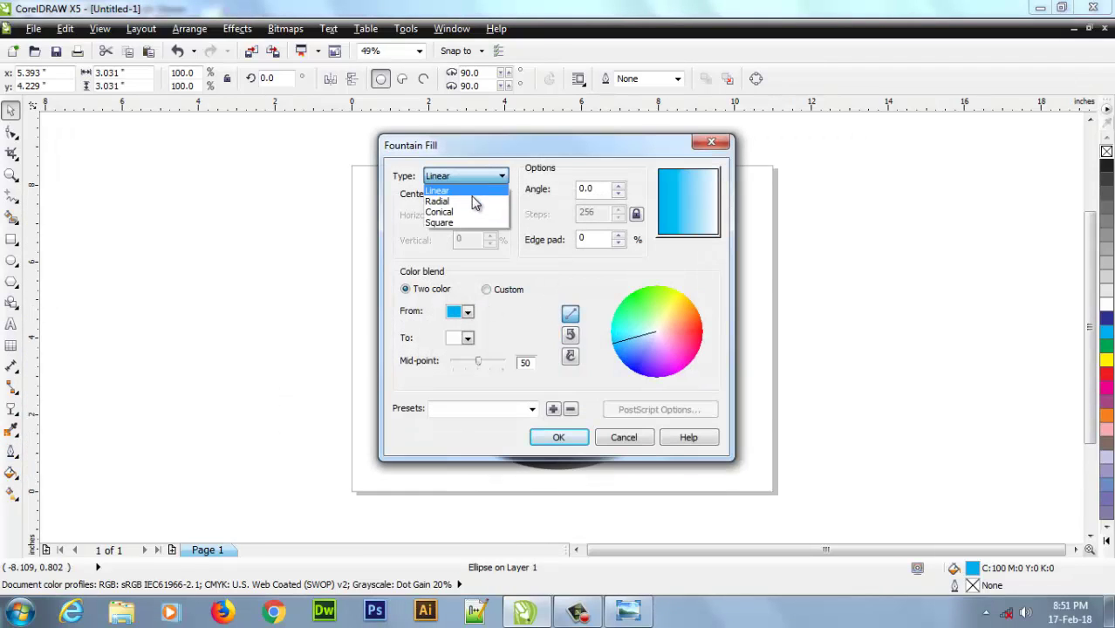
click(462, 194)
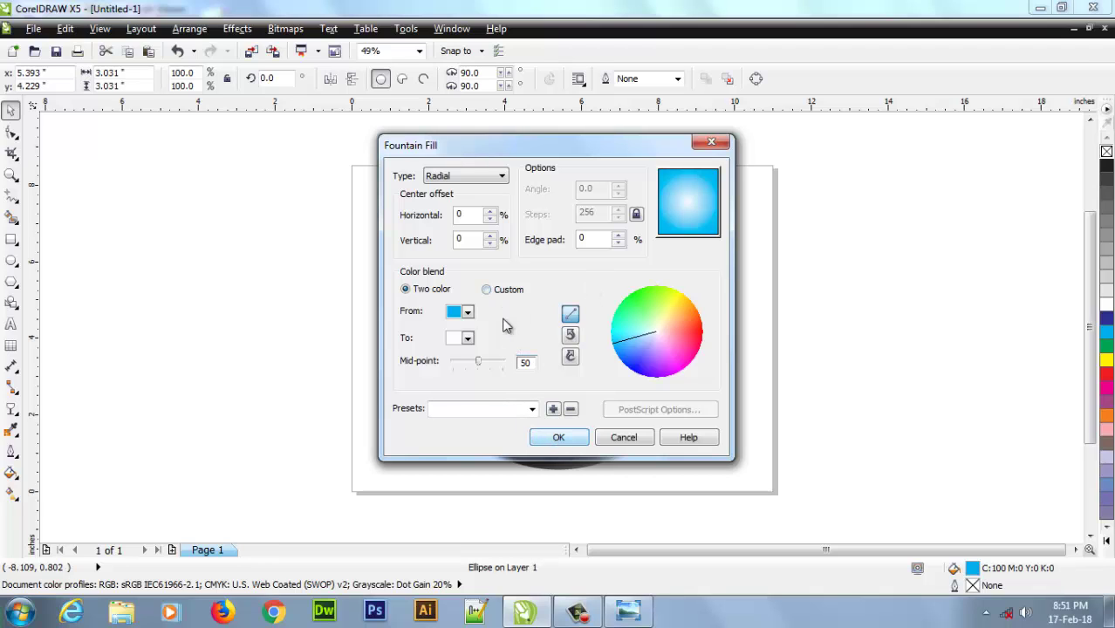
click(502, 289)
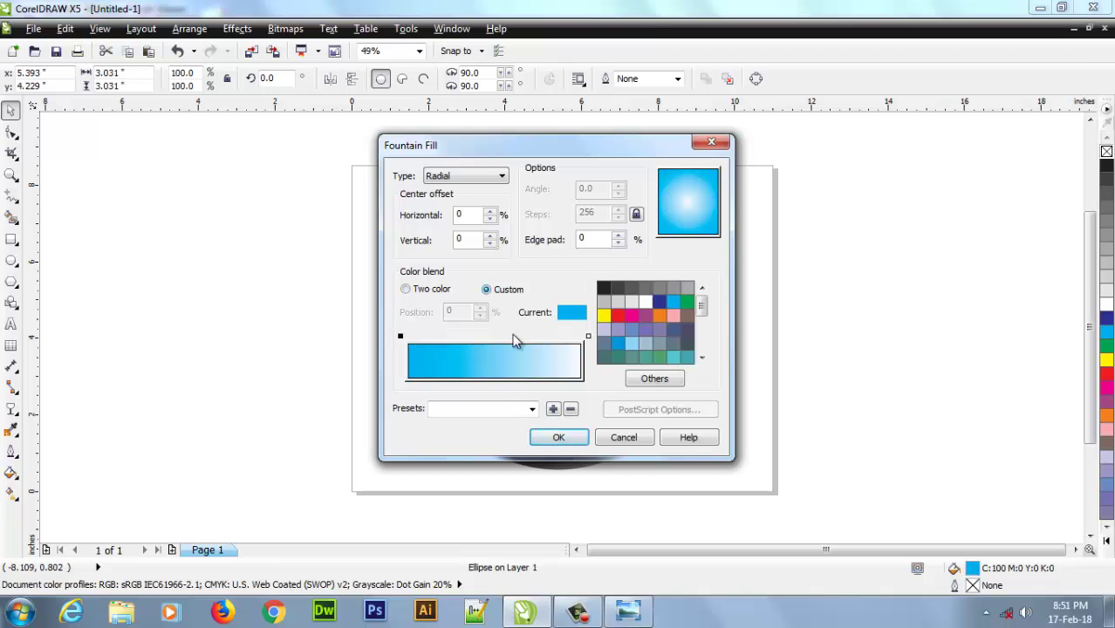
click(558, 437)
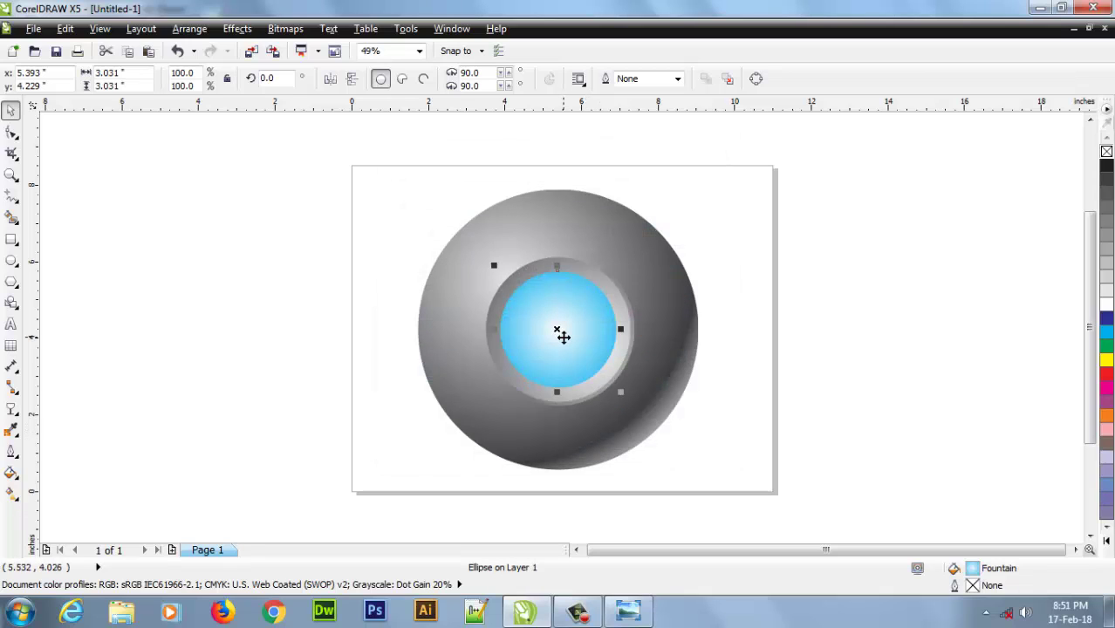
- Shift the inner circle's radial highlight toward its upper left and tighten the gradient to about 19% edge pad and 65% midpoint
key(g)
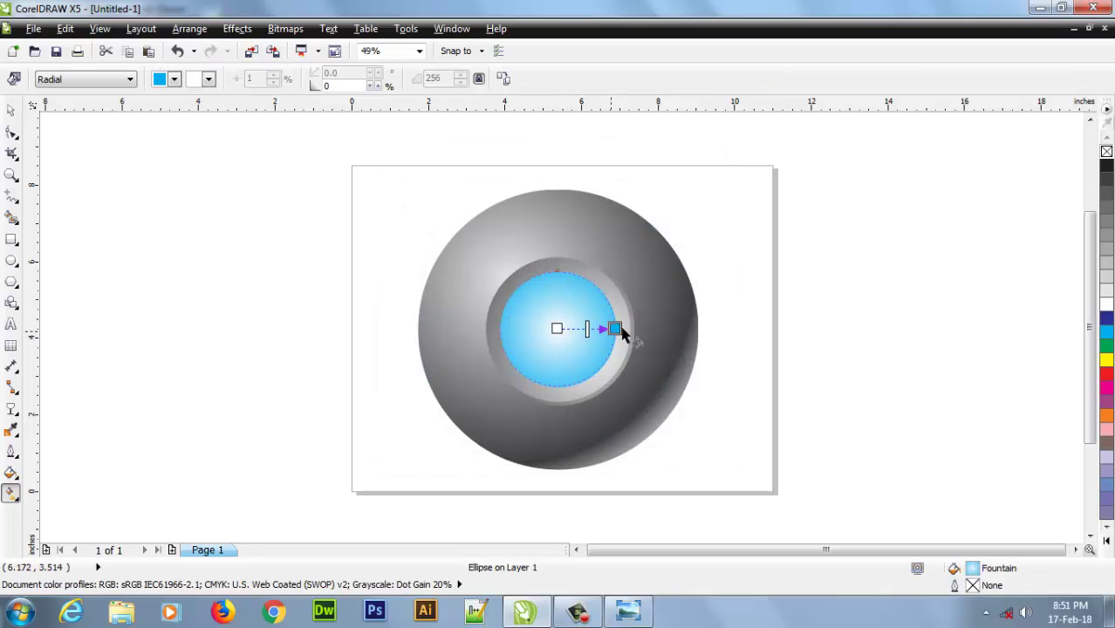
drag(615, 328, 579, 326)
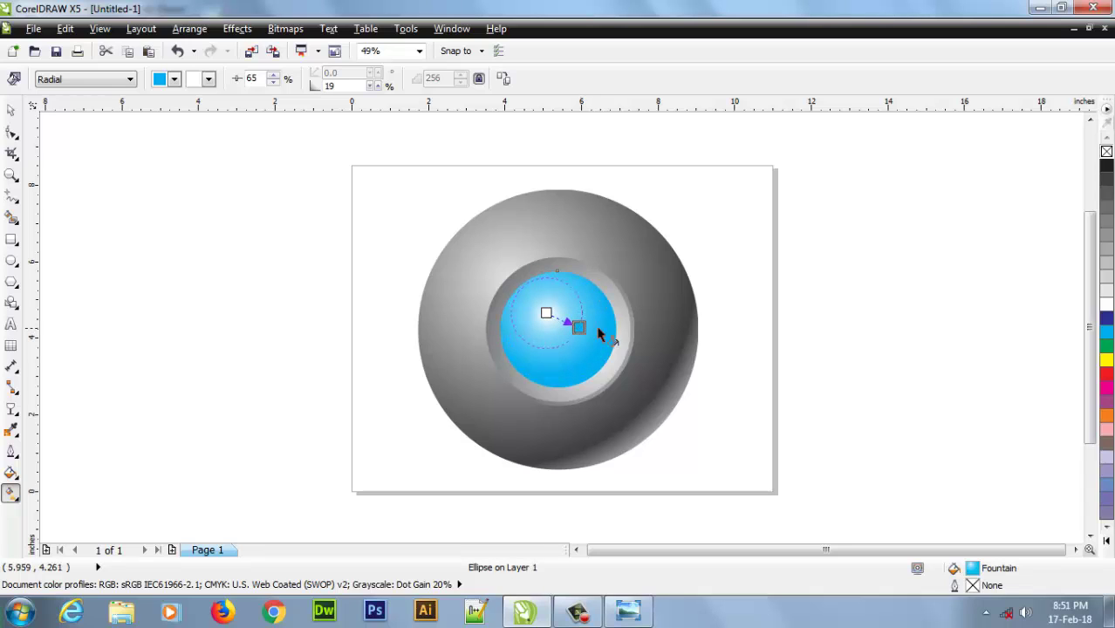
click(12, 113)
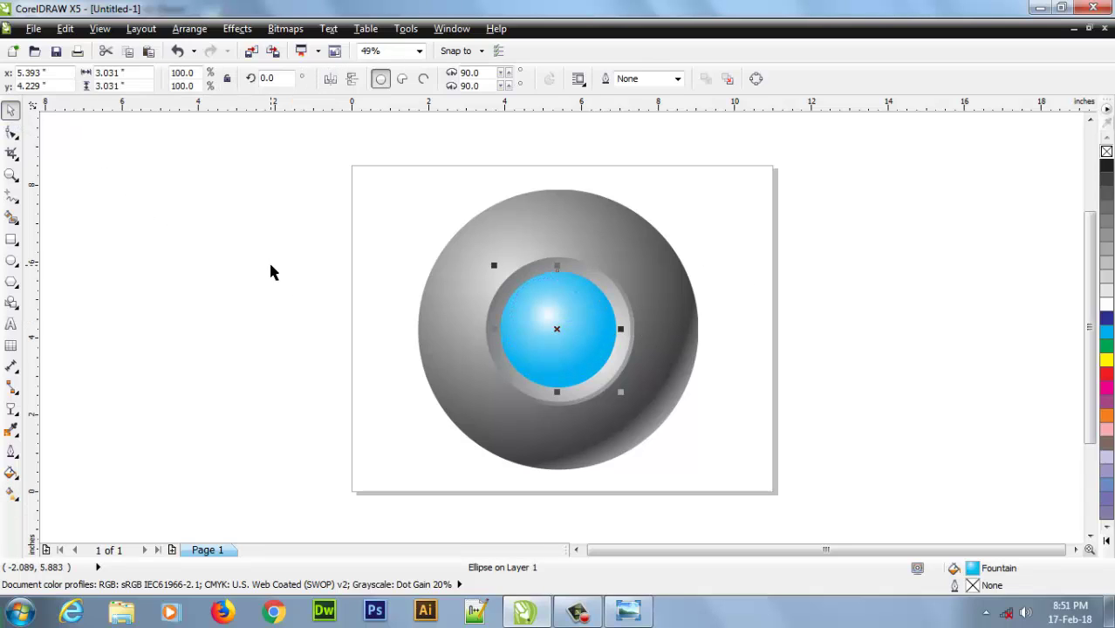
click(305, 274)
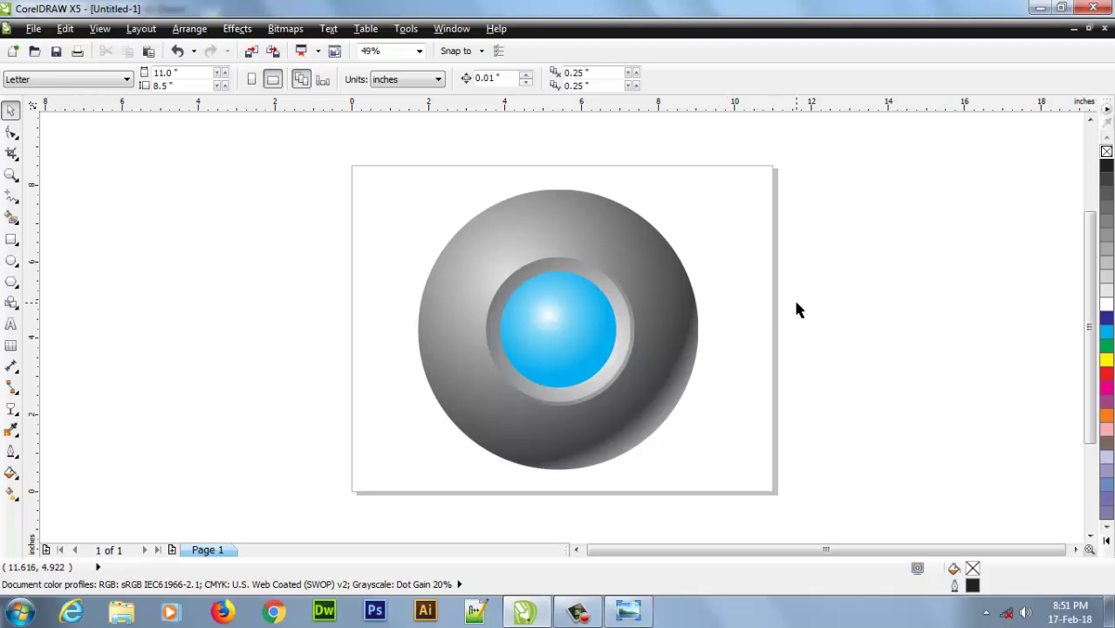
- Check the reference logo, scale all four circles together to about 3.65 inches, and move them to the upper middle of the page
key(alt+Tab)
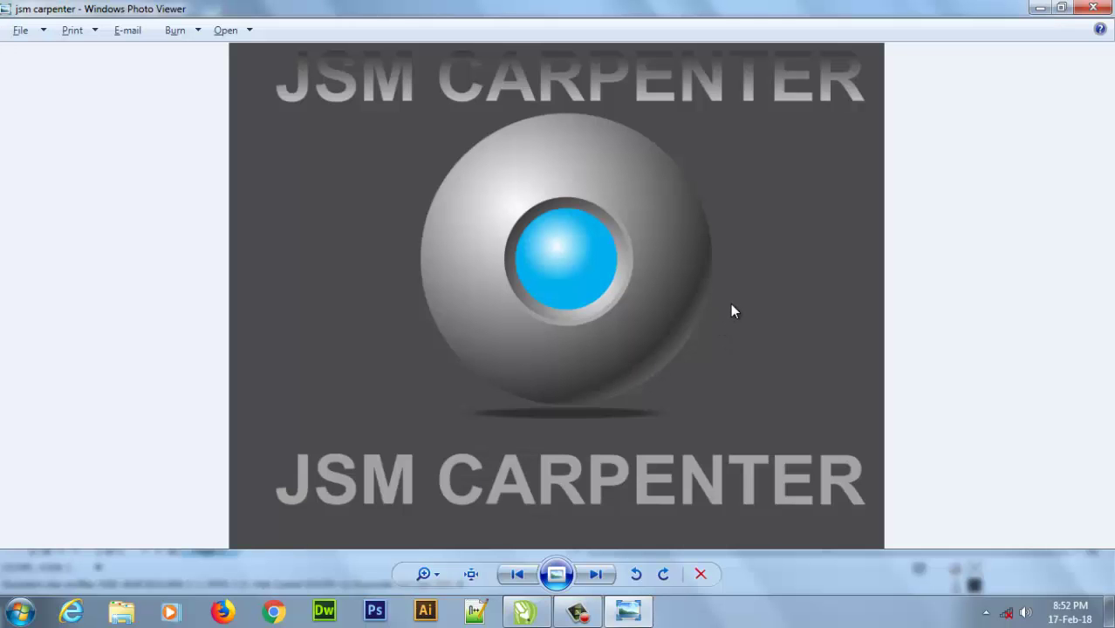
key(alt+Tab)
drag(384, 166, 720, 513)
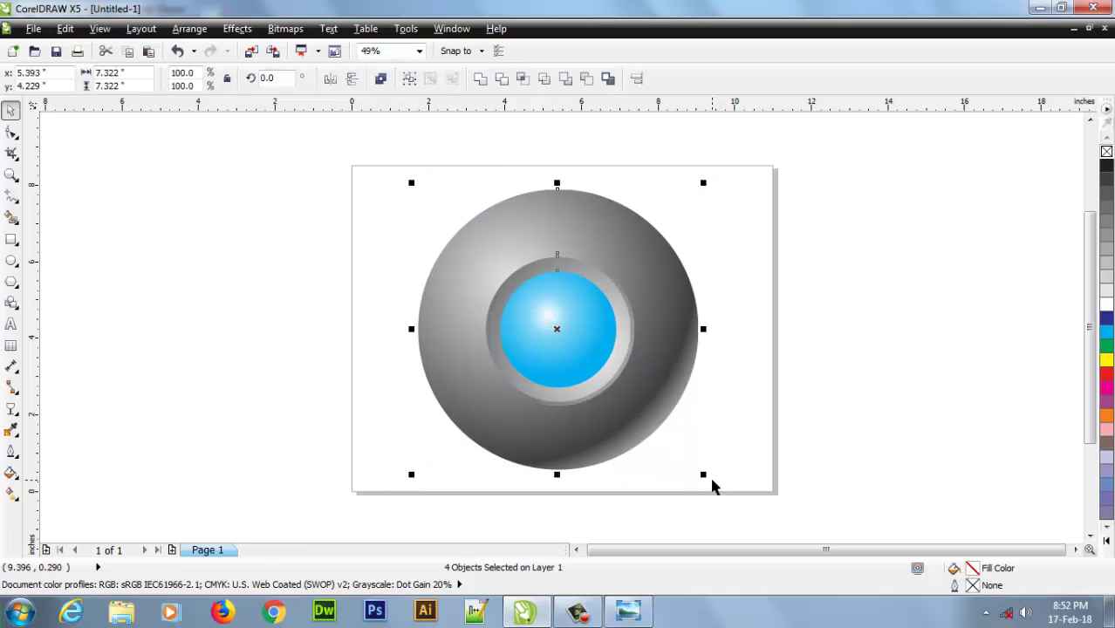
drag(704, 476, 632, 428)
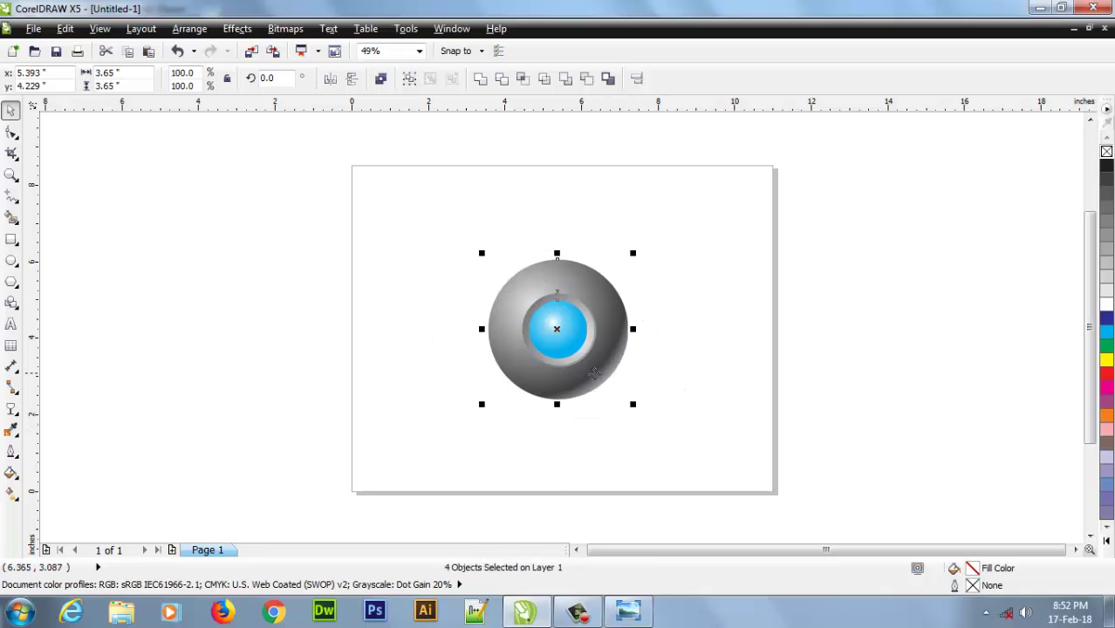
drag(590, 372, 588, 334)
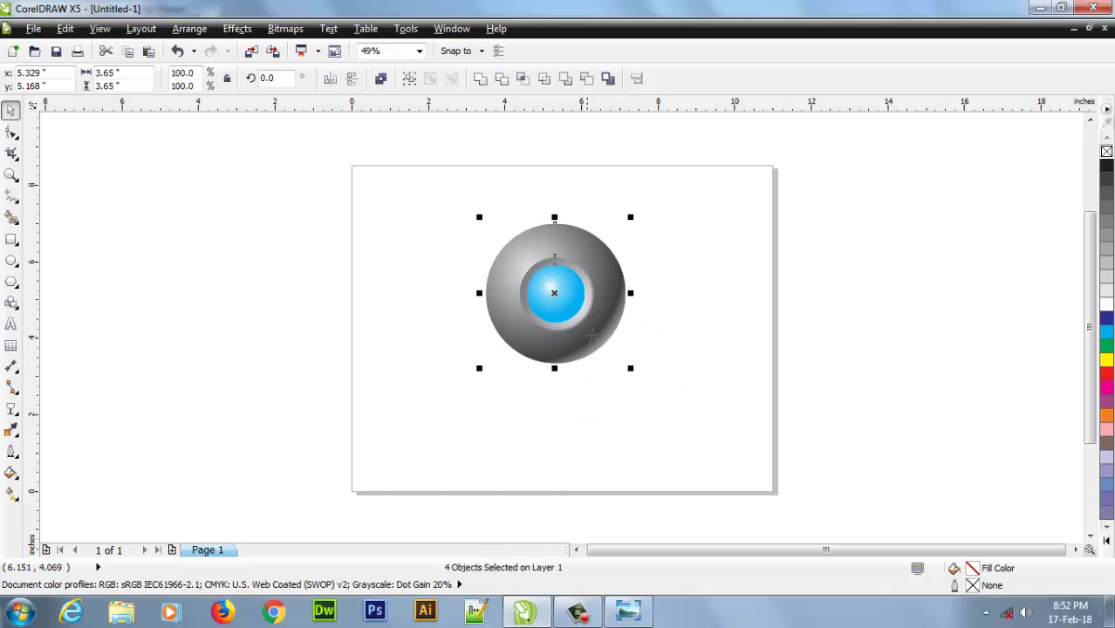
- Group the four selected circles into one object
right_click(565, 310)
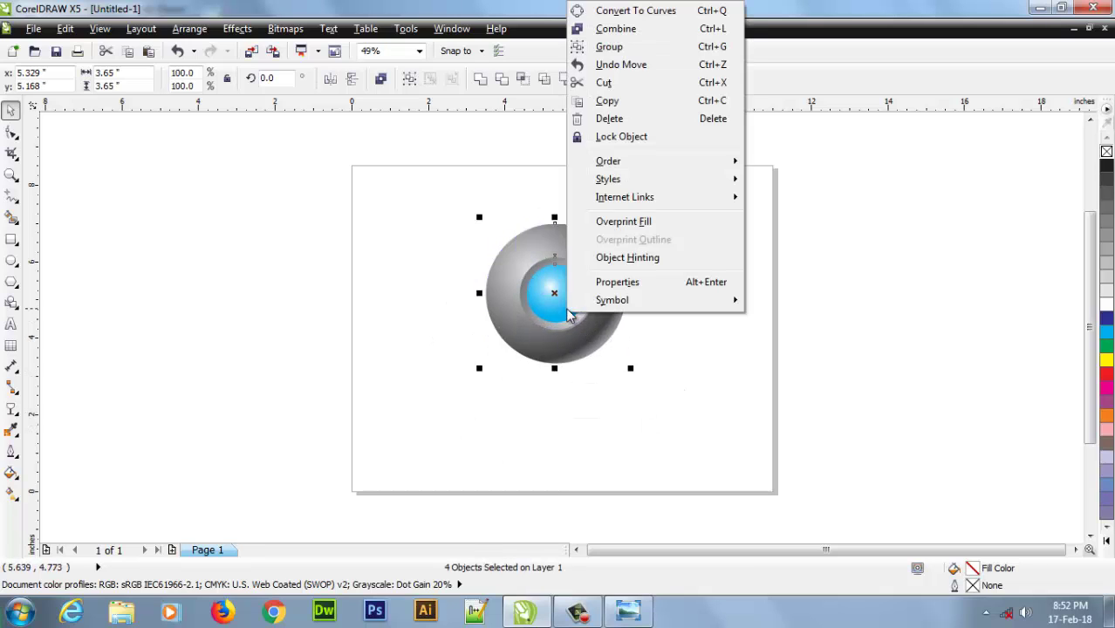
click(615, 48)
click(693, 262)
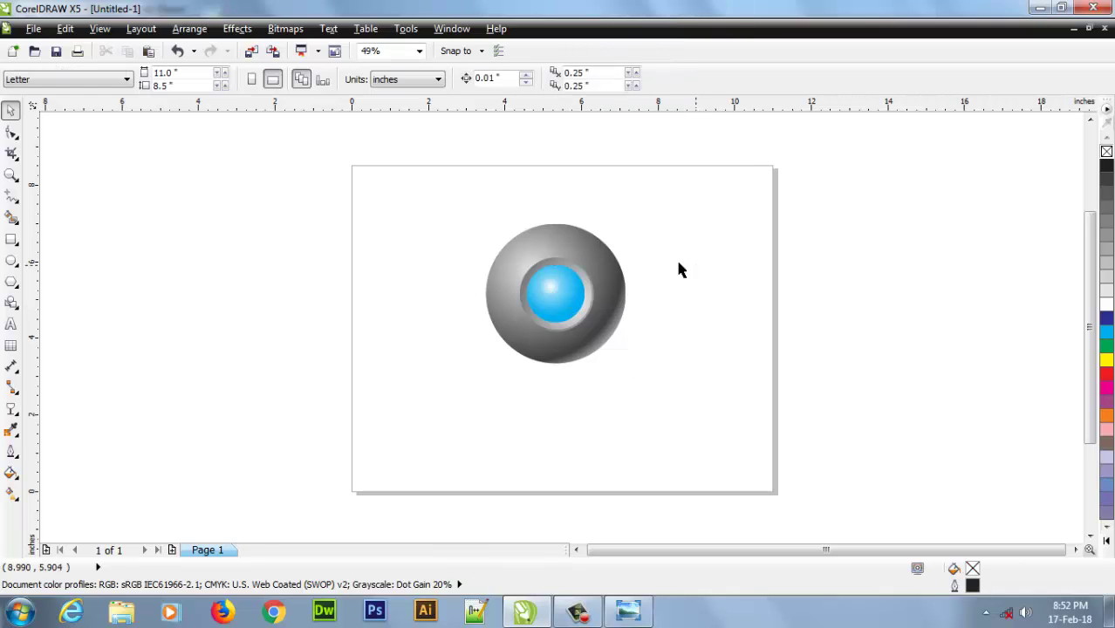
- Add a page-sized 11 x 8.5 inch background rectangle behind the sphere and fill it with 80% black
double_click(11, 241)
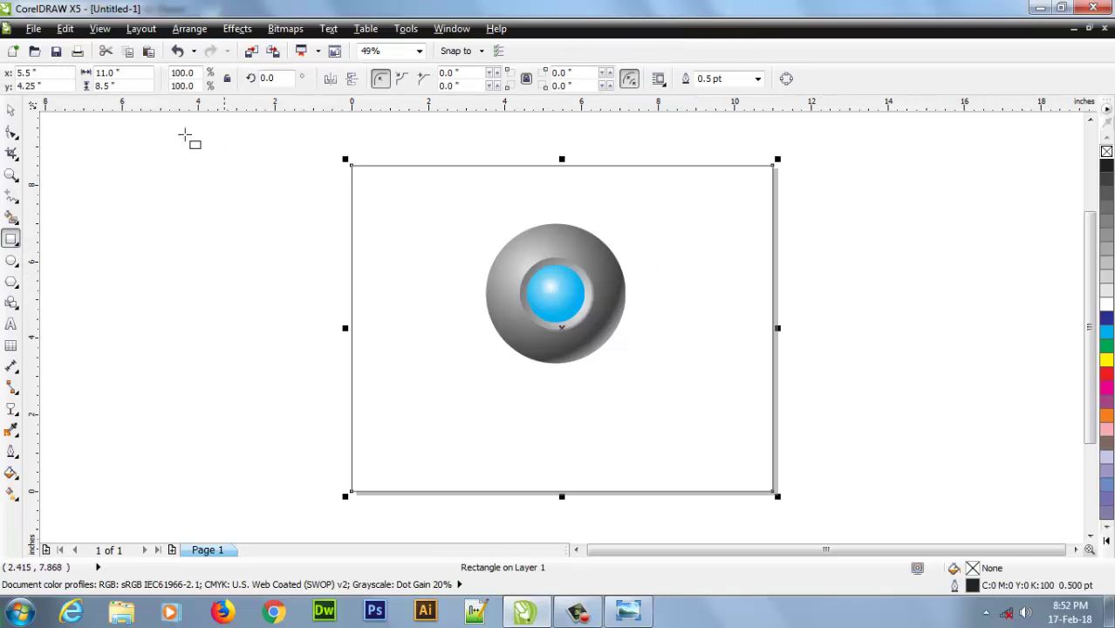
click(11, 111)
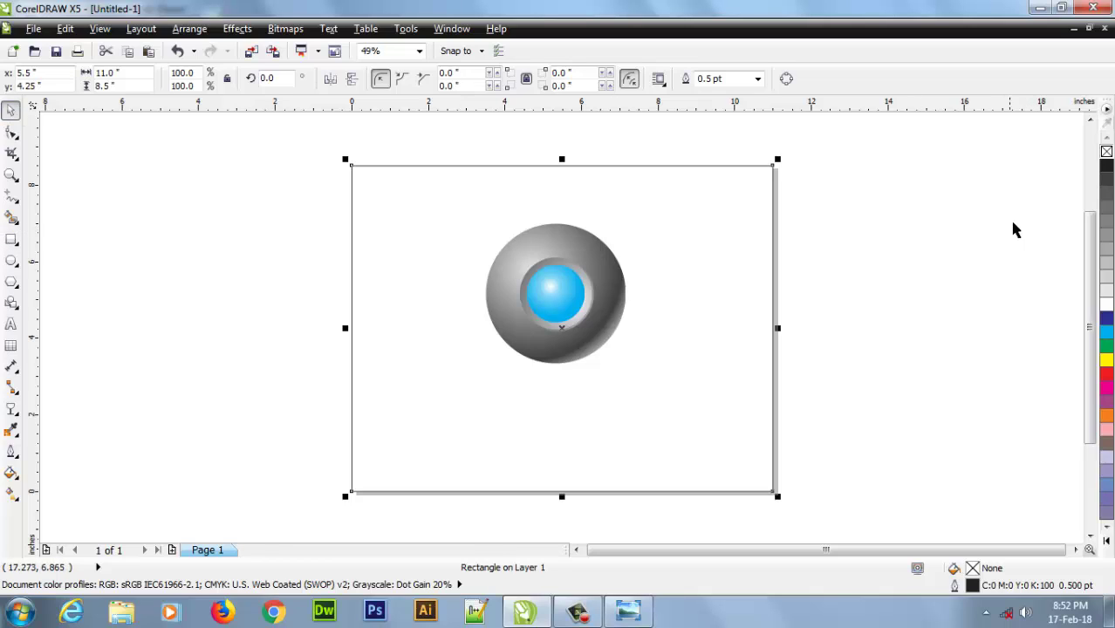
click(1106, 207)
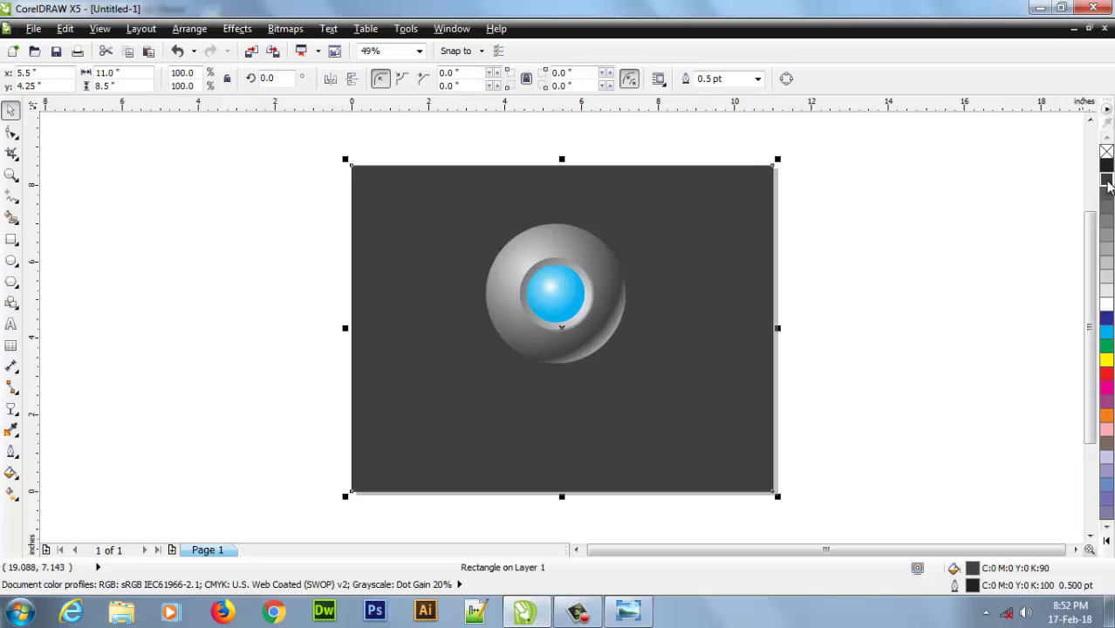
click(1106, 194)
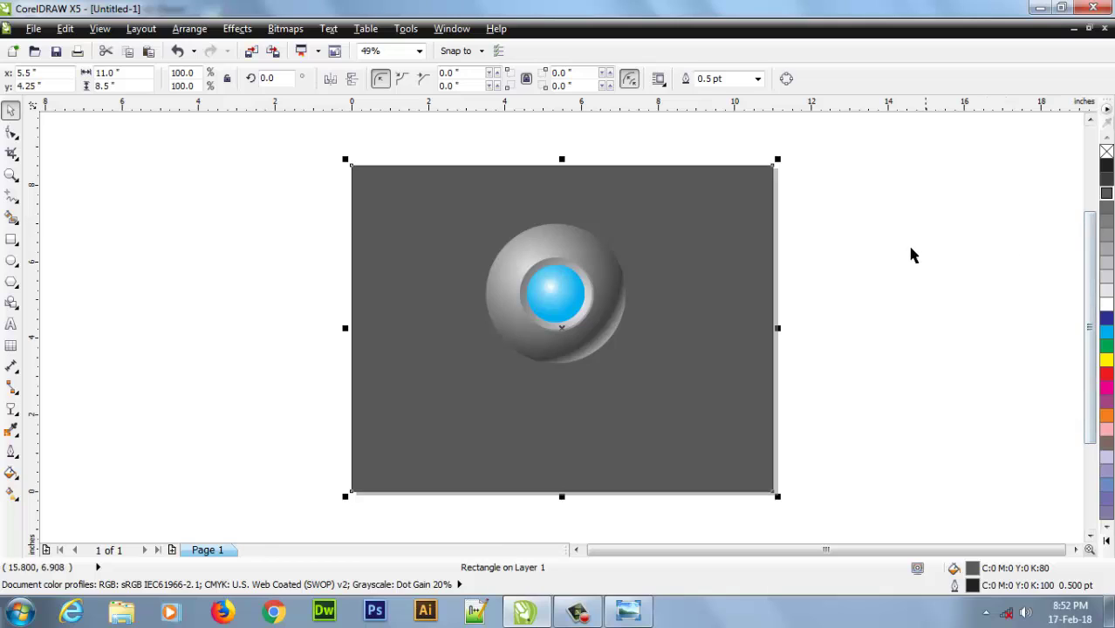
click(902, 265)
- Add a flattened drop shadow directly beneath the grouped sphere, angled at about 272 degrees
click(564, 301)
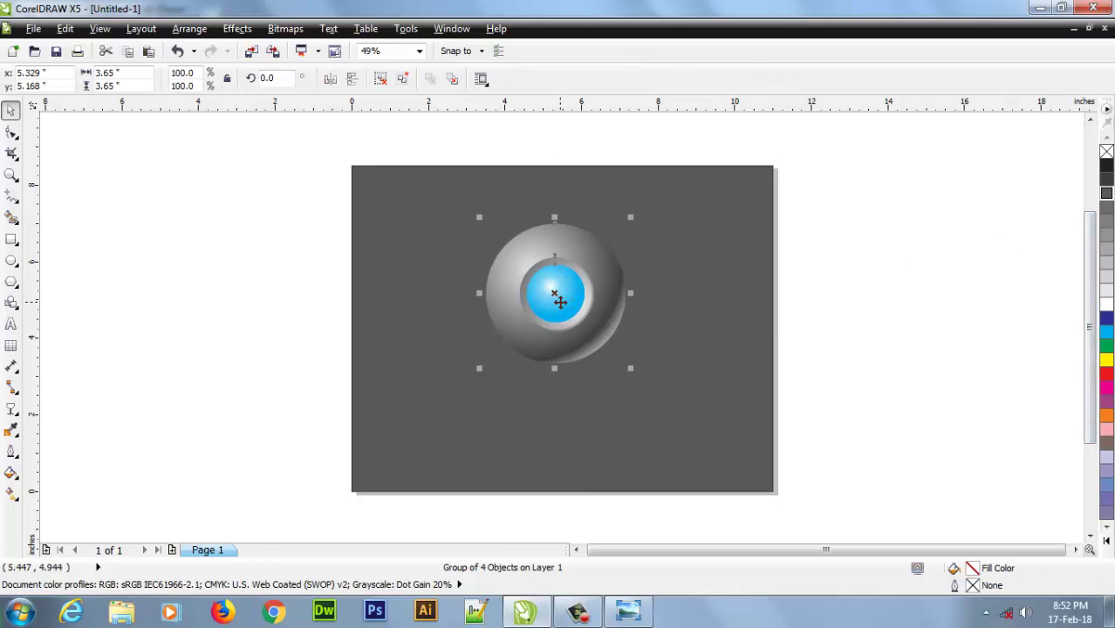
click(13, 410)
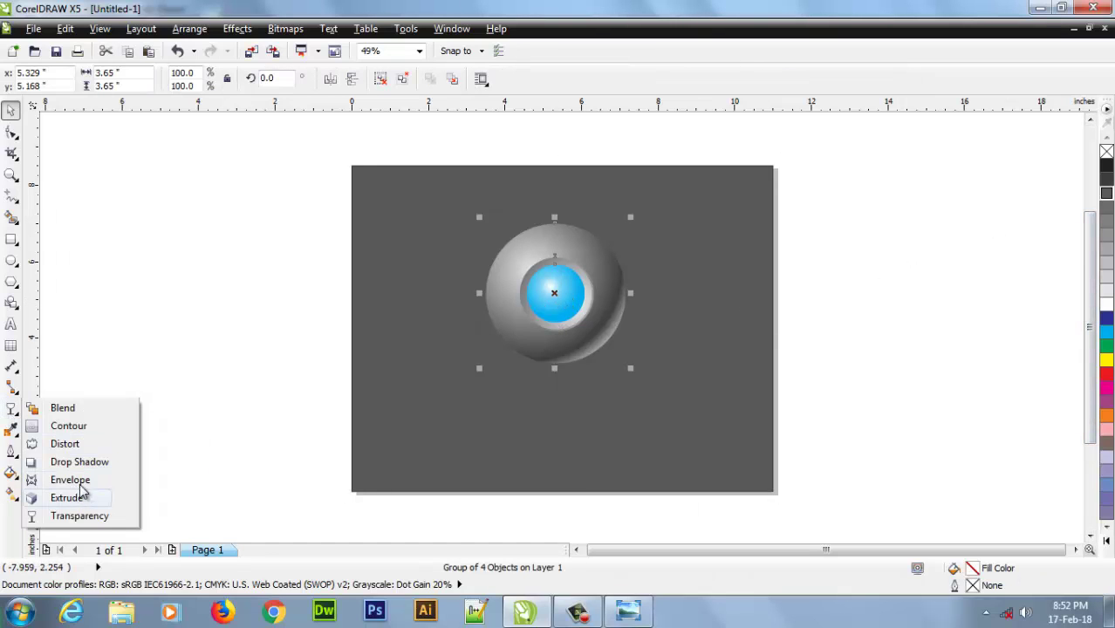
click(80, 462)
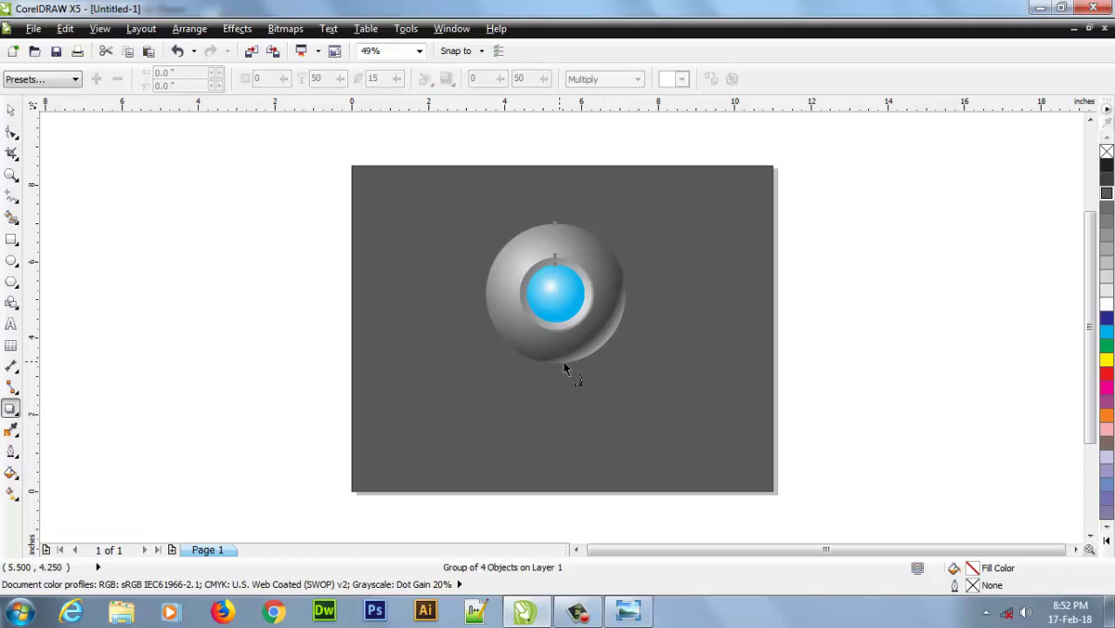
drag(563, 375, 555, 373)
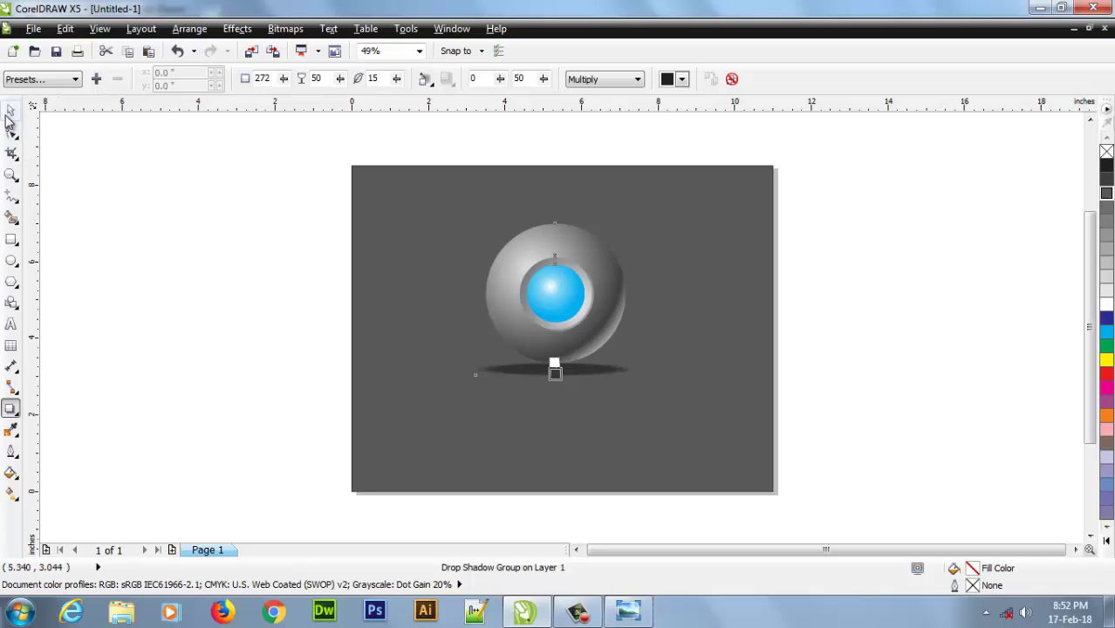
- Set the sphere's drop shadow color to 80% black
click(681, 80)
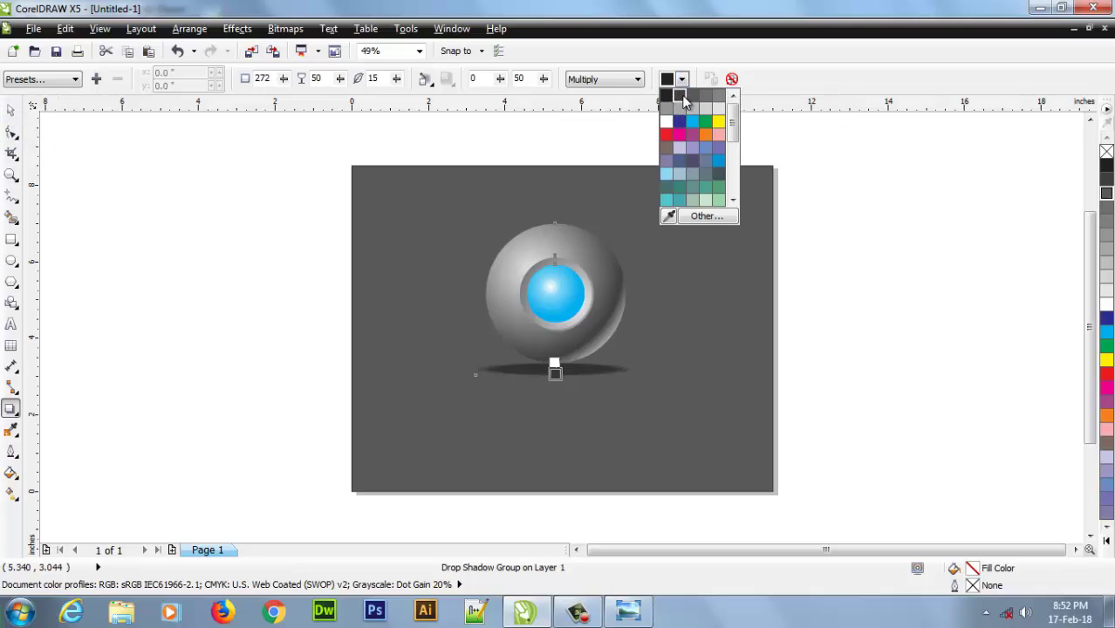
click(684, 98)
click(681, 79)
click(695, 99)
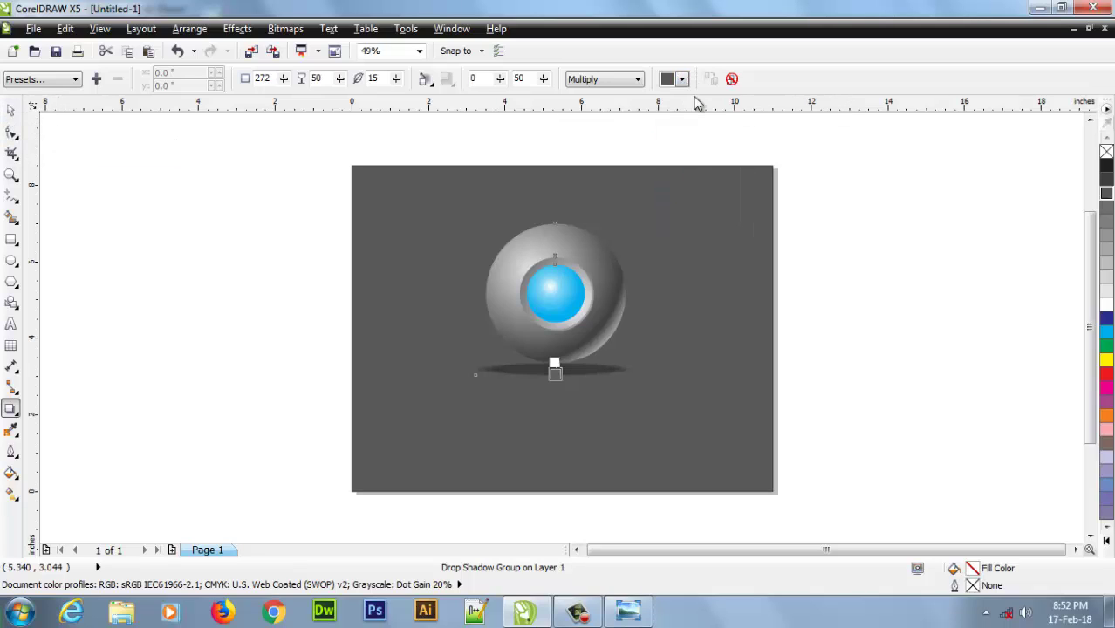
click(11, 110)
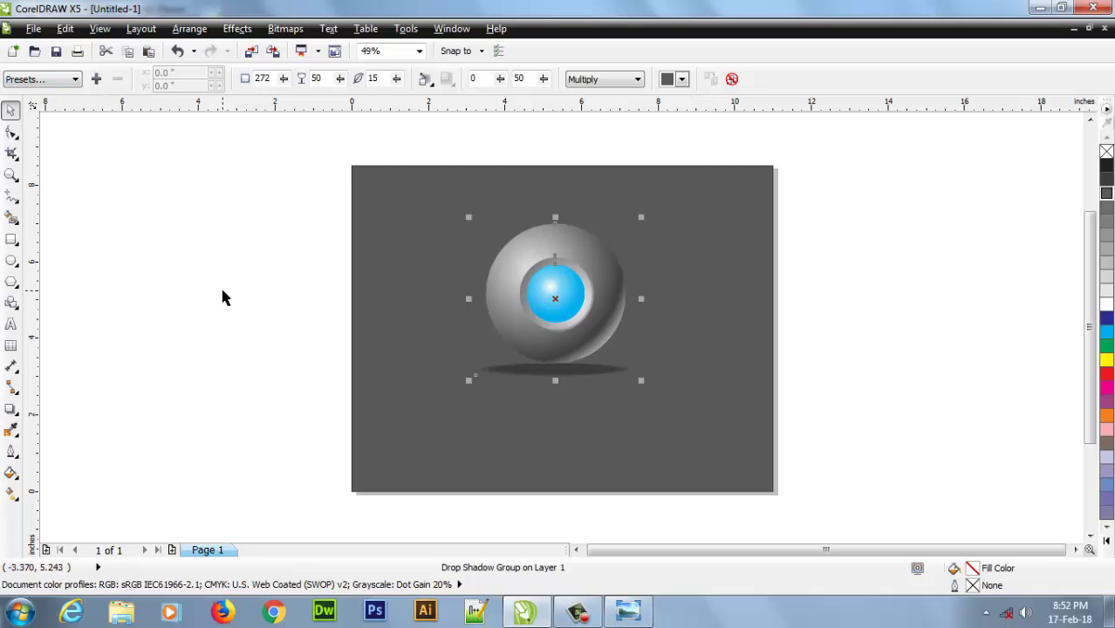
click(865, 375)
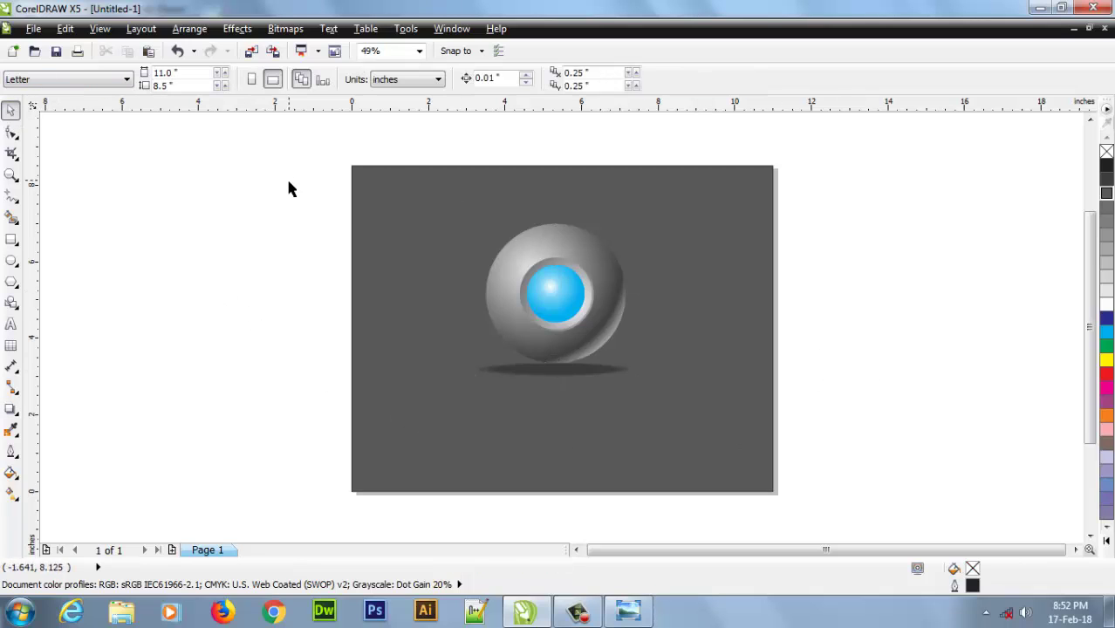
- Break the drop shadow group apart so the shadow is separate from the sphere
drag(294, 186, 833, 416)
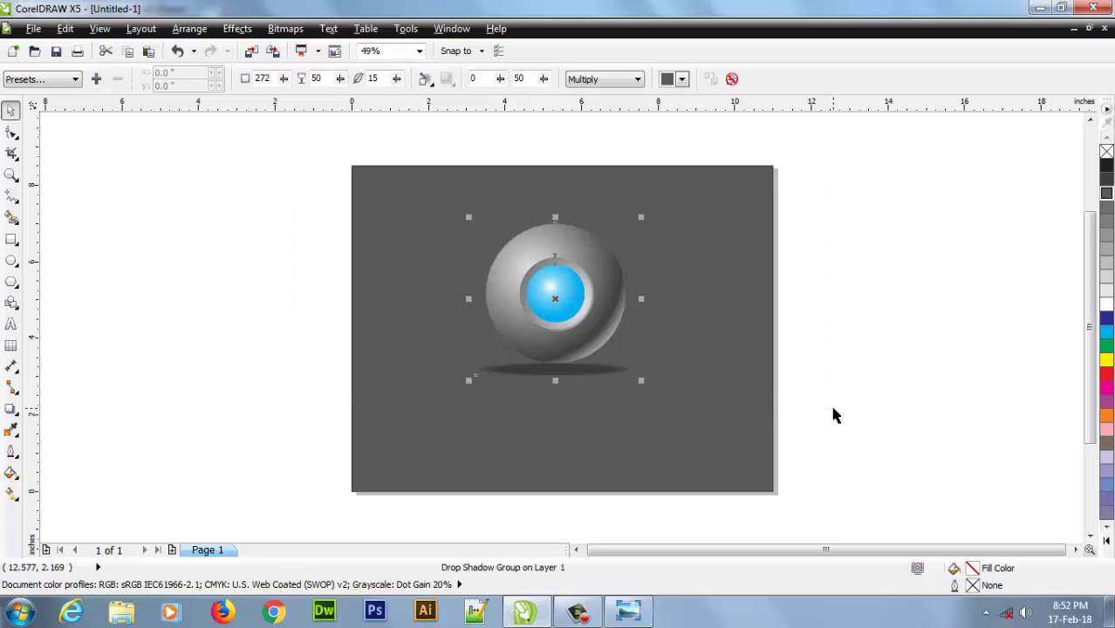
key(ctrl+k)
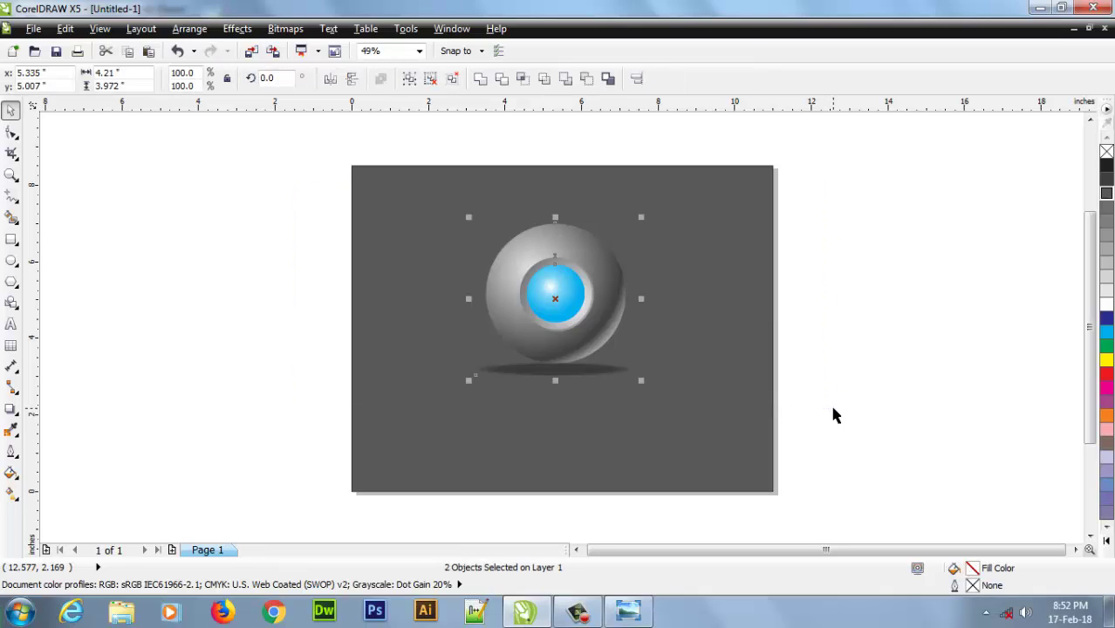
click(874, 367)
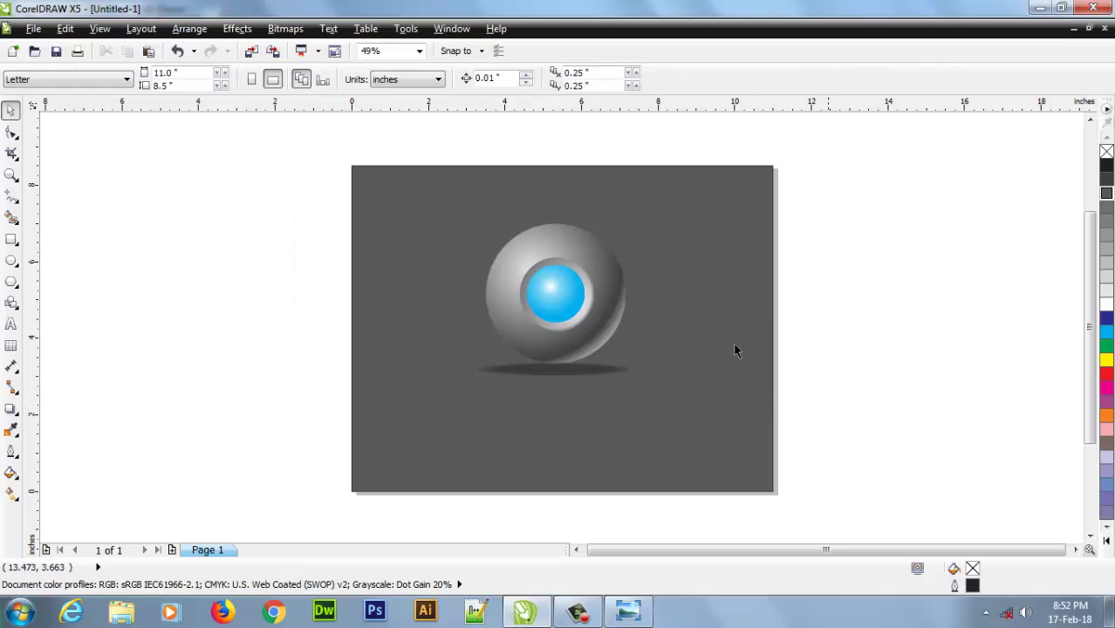
- Shrink the separated shadow about its center to about 2.893 x 0.236 inches and nudge it slightly to the right
click(556, 370)
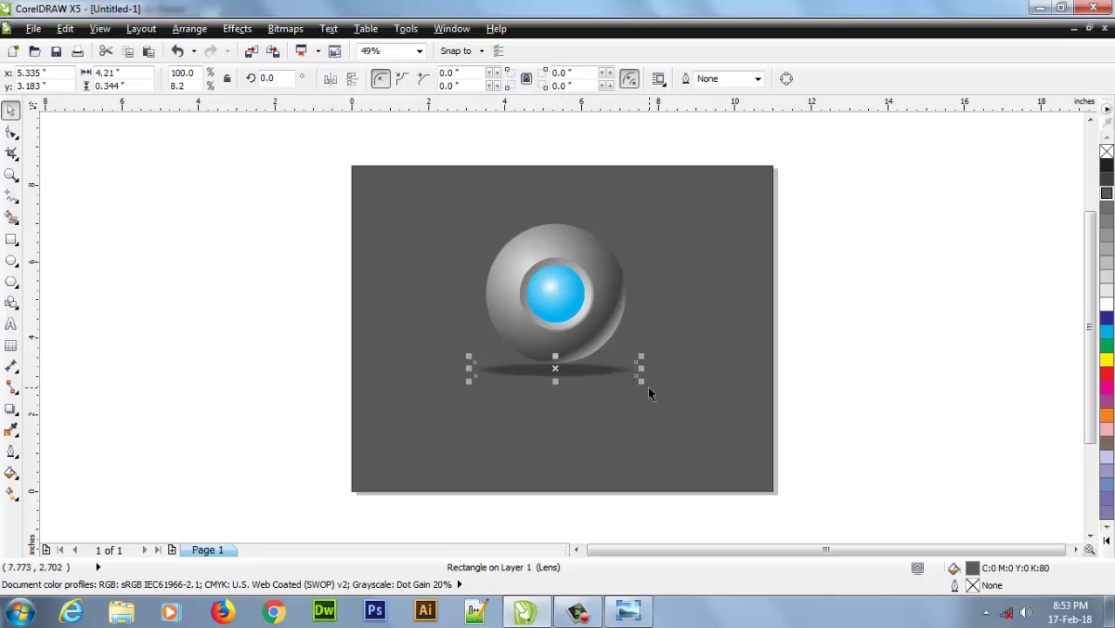
drag(640, 380, 616, 377)
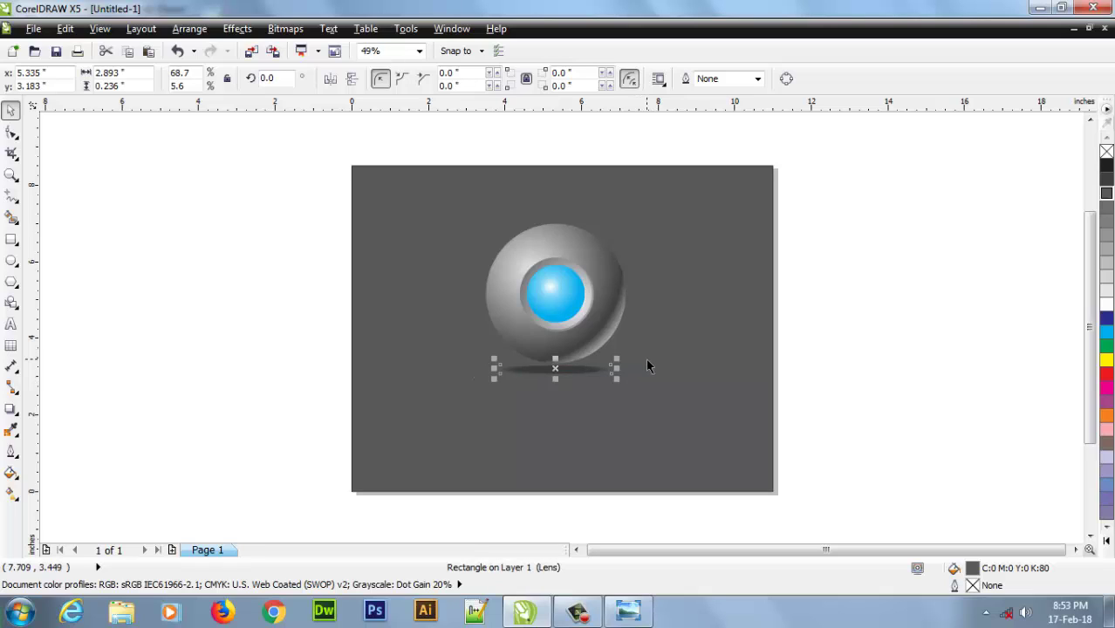
key(Right)
key(Escape)
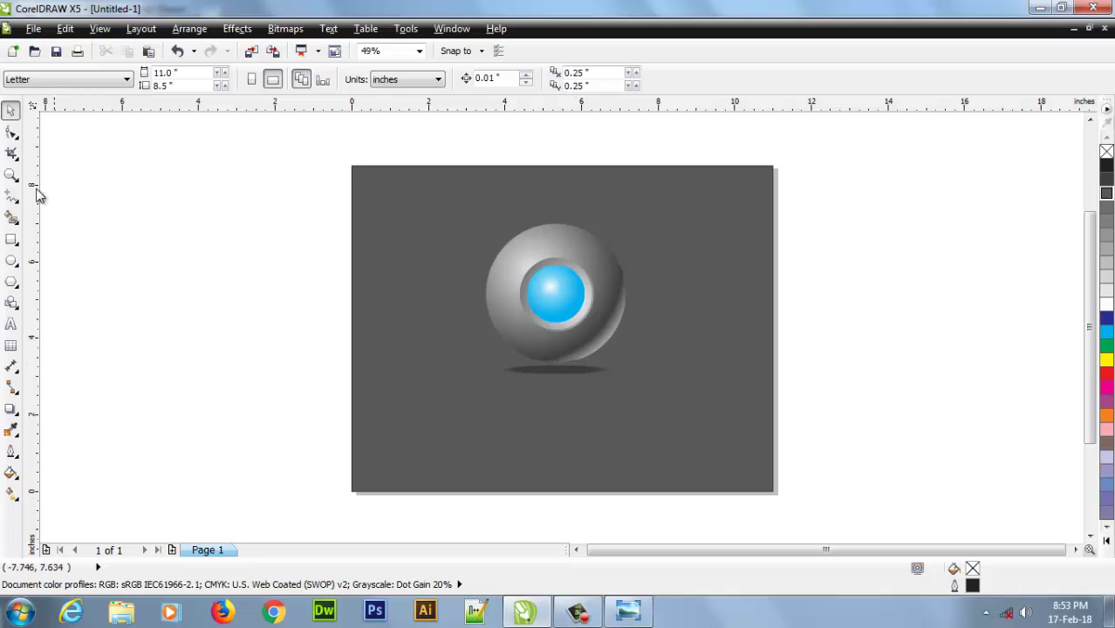
click(12, 174)
drag(325, 145, 800, 504)
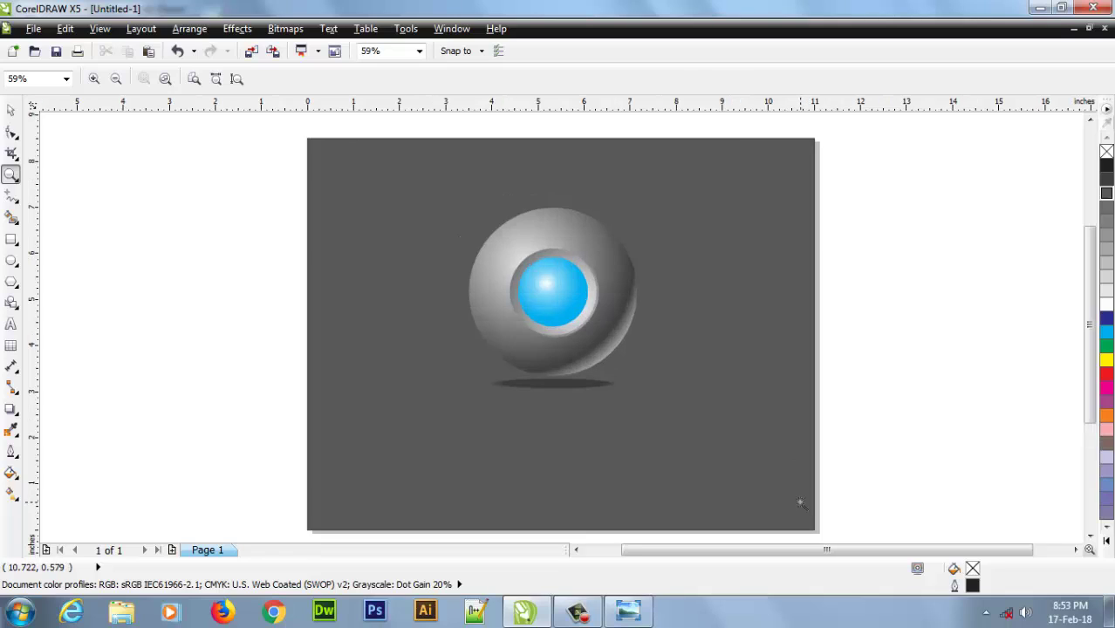
click(11, 111)
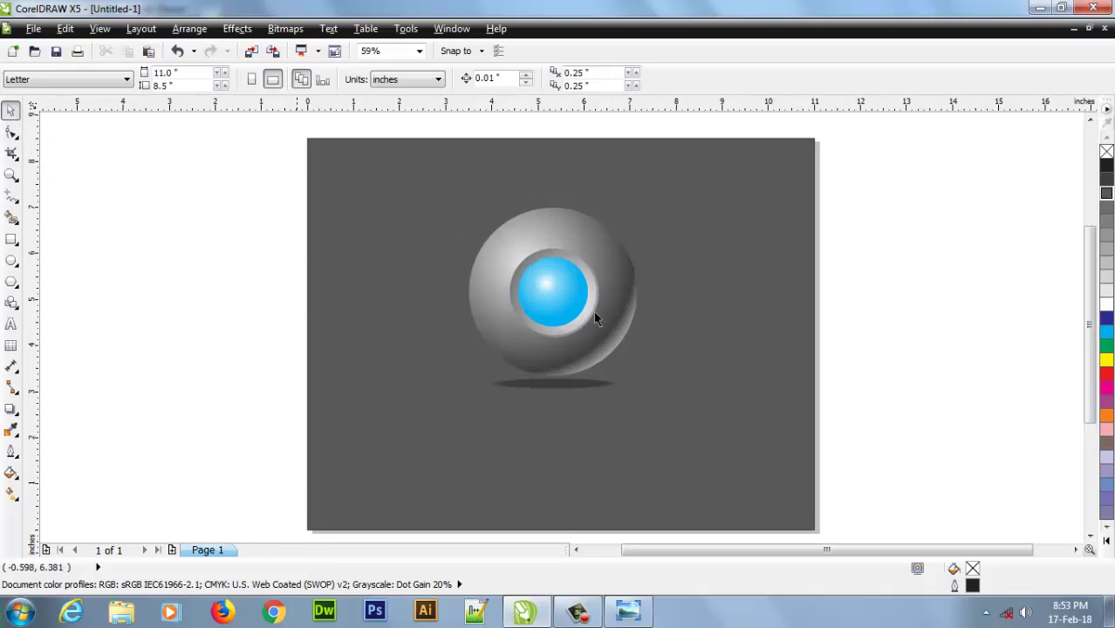
- Group the sphere together with its separated ground shadow
click(561, 384)
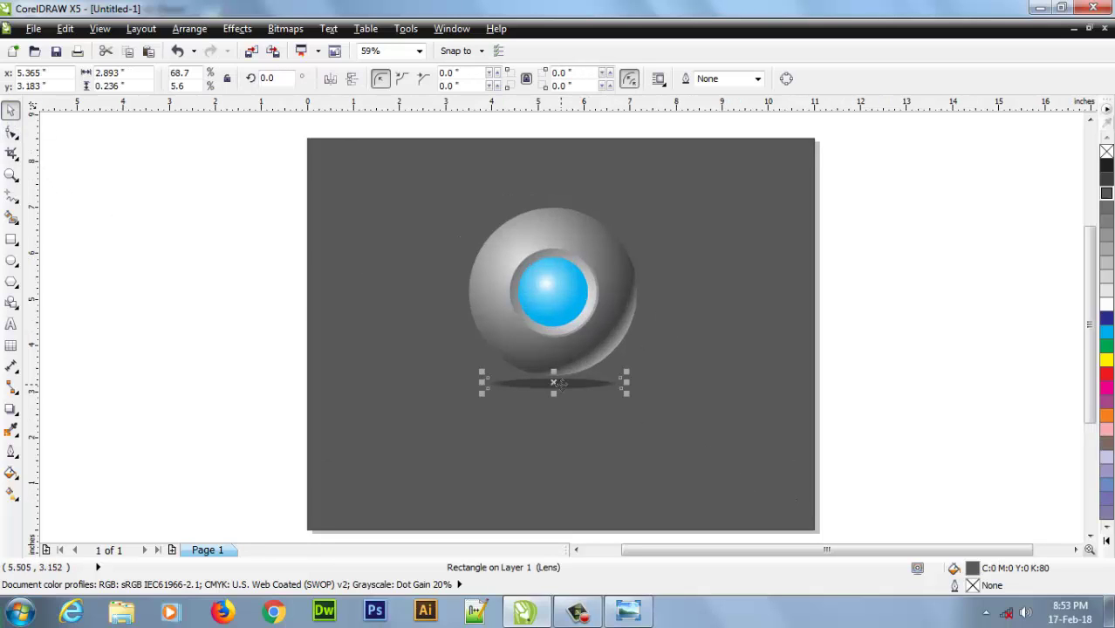
click(859, 371)
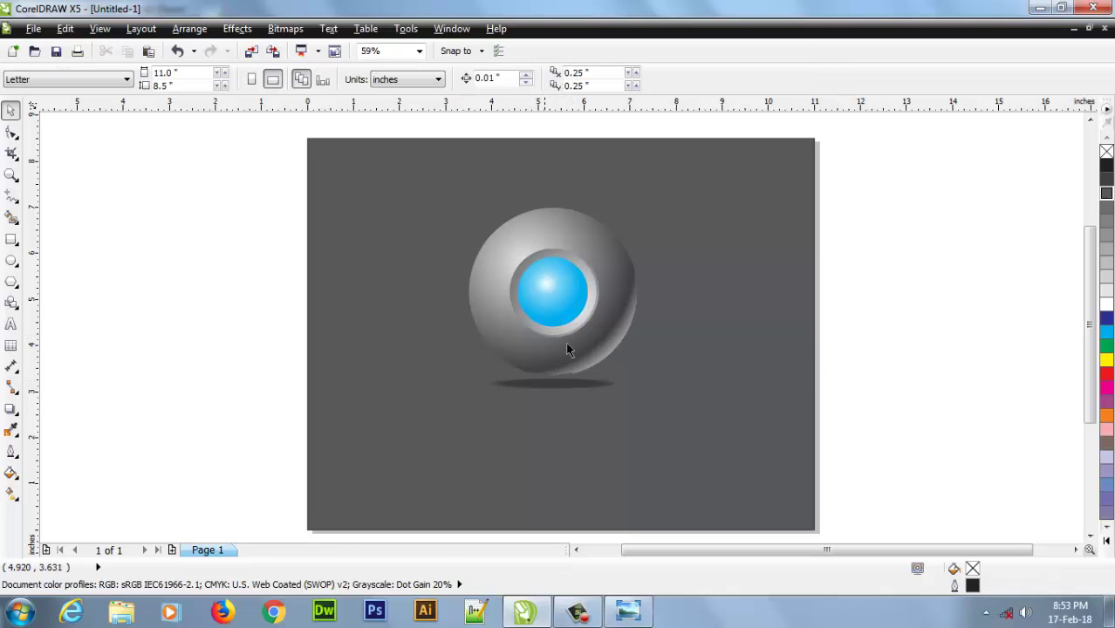
drag(267, 183, 743, 447)
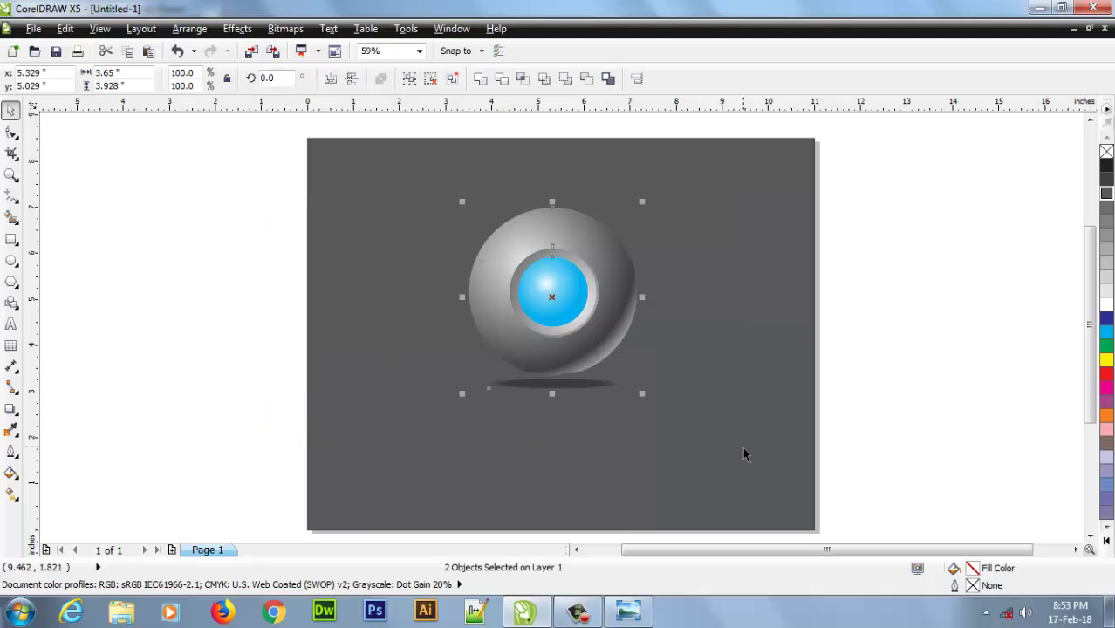
right_click(600, 298)
click(644, 46)
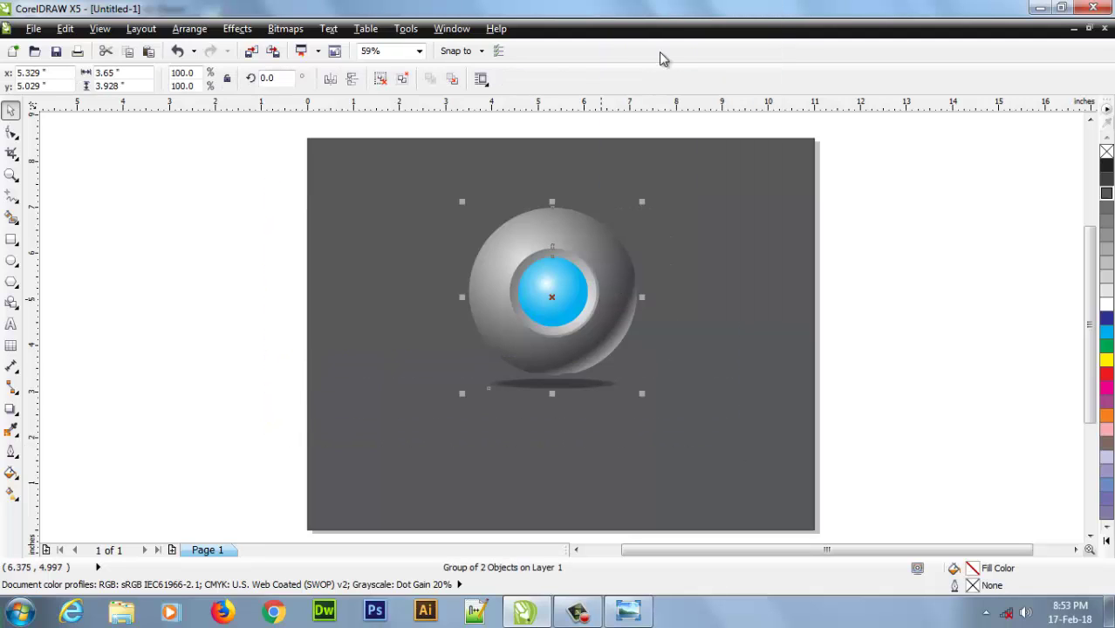
click(904, 301)
- Center the sphere and shadow group horizontally and vertically on the dark gray background rectangle
click(582, 335)
click(583, 334)
shift+click(778, 458)
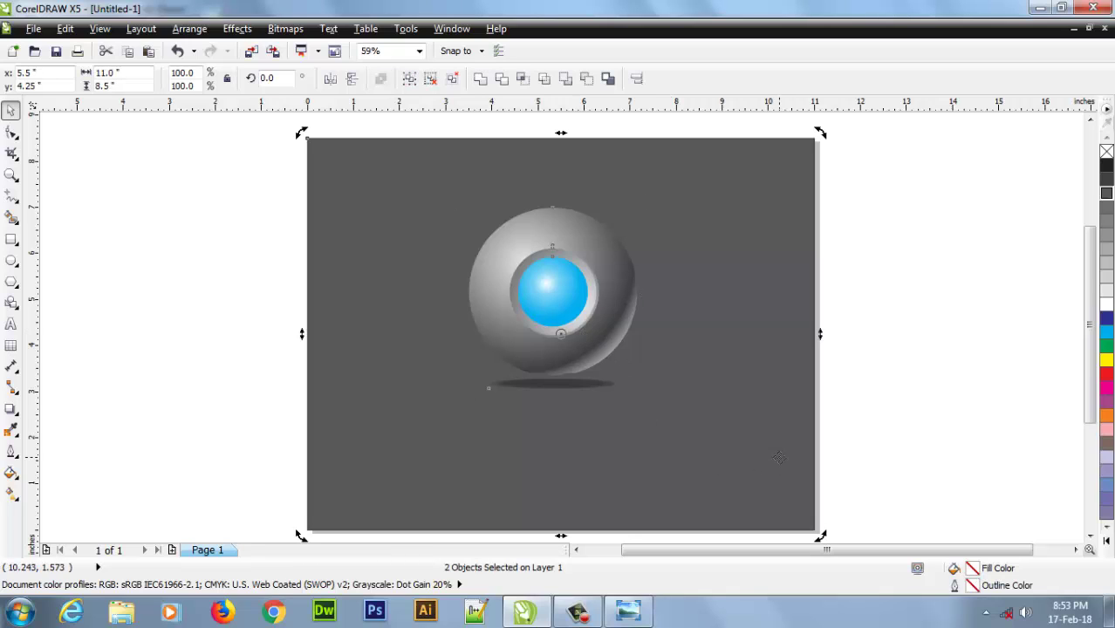
key(e)
key(c)
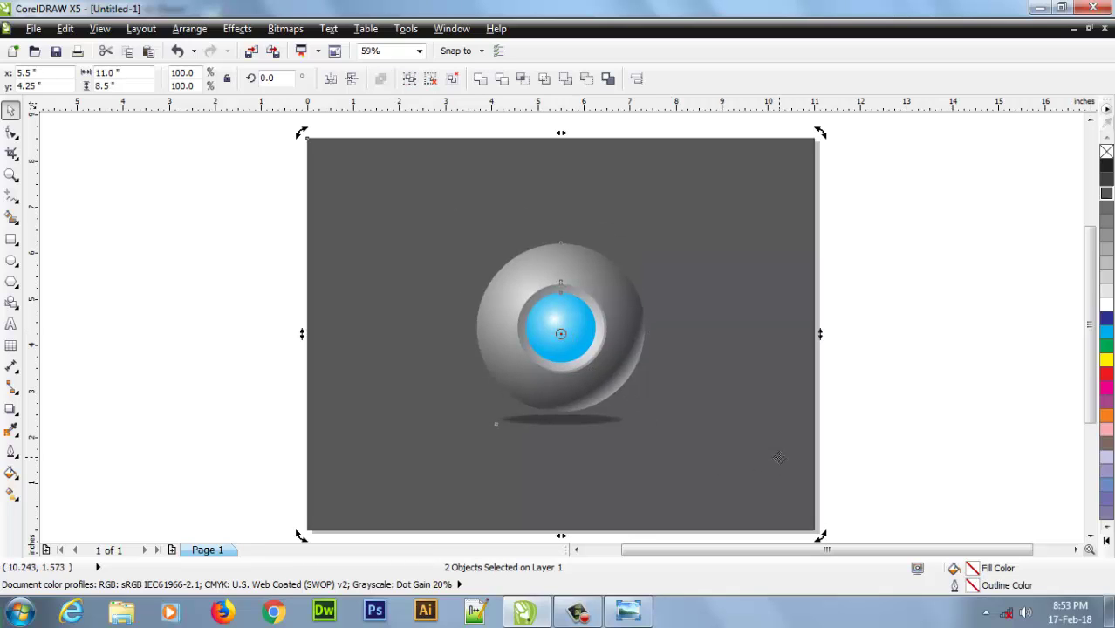
click(911, 399)
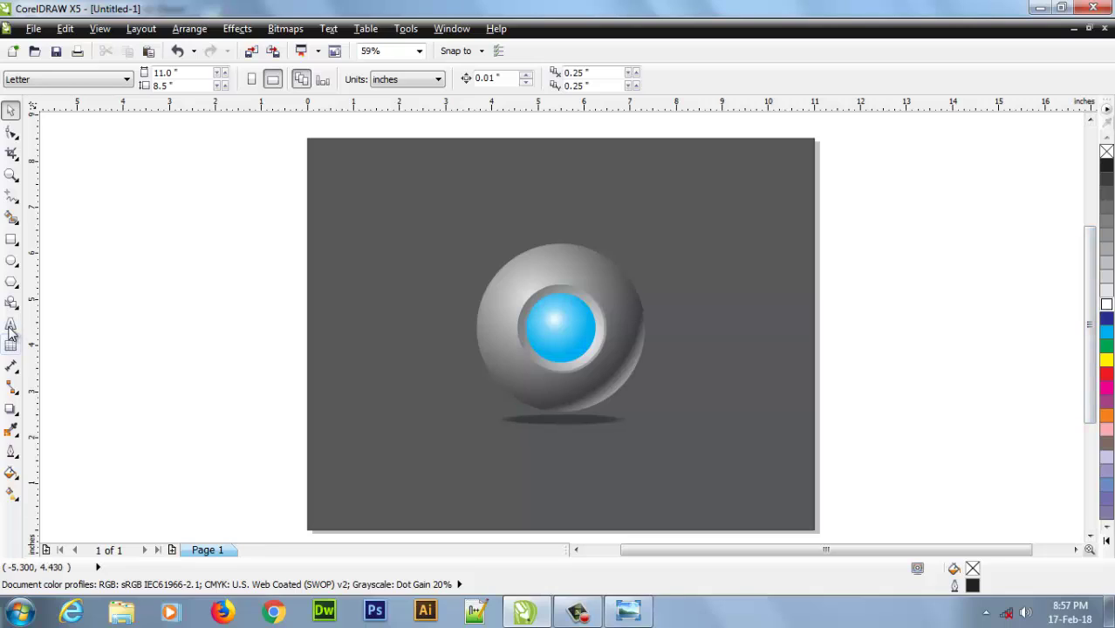
- Add the artistic text "JSM CARPENTER" below the sphere and make it bold
click(10, 326)
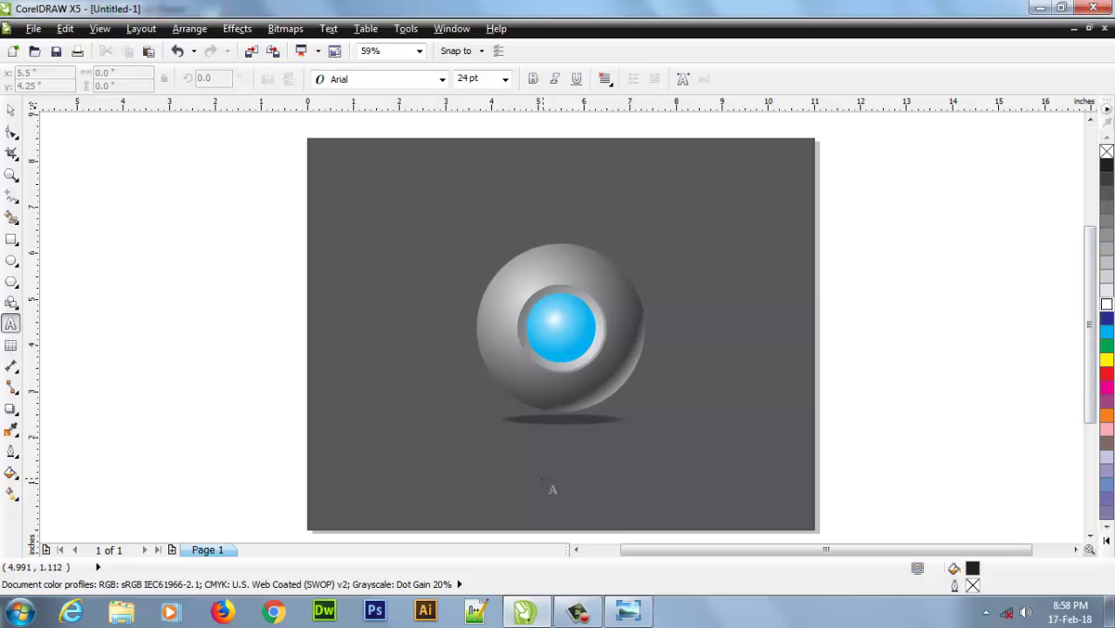
click(674, 483)
text(JSM CARPENTER)
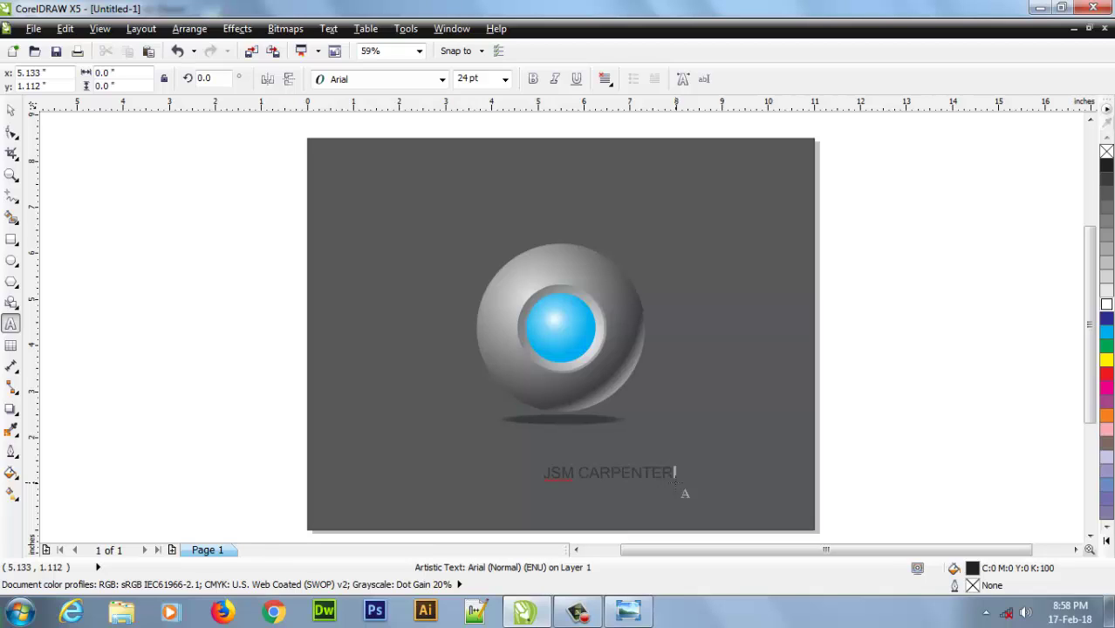
key(ctrl+a)
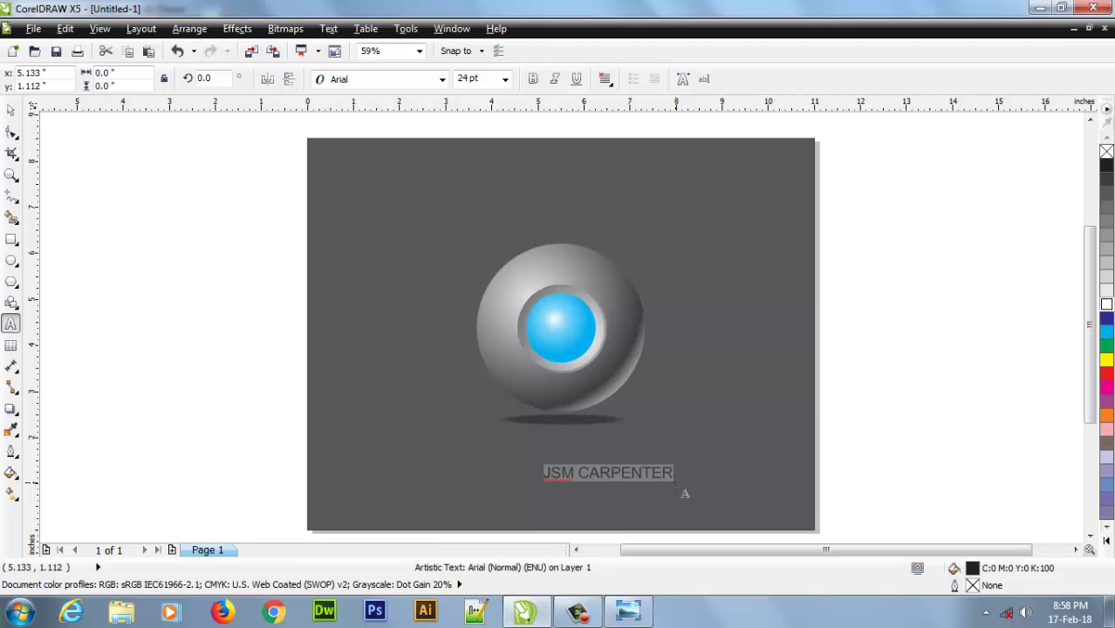
key(ctrl+b)
key(ctrl+space)
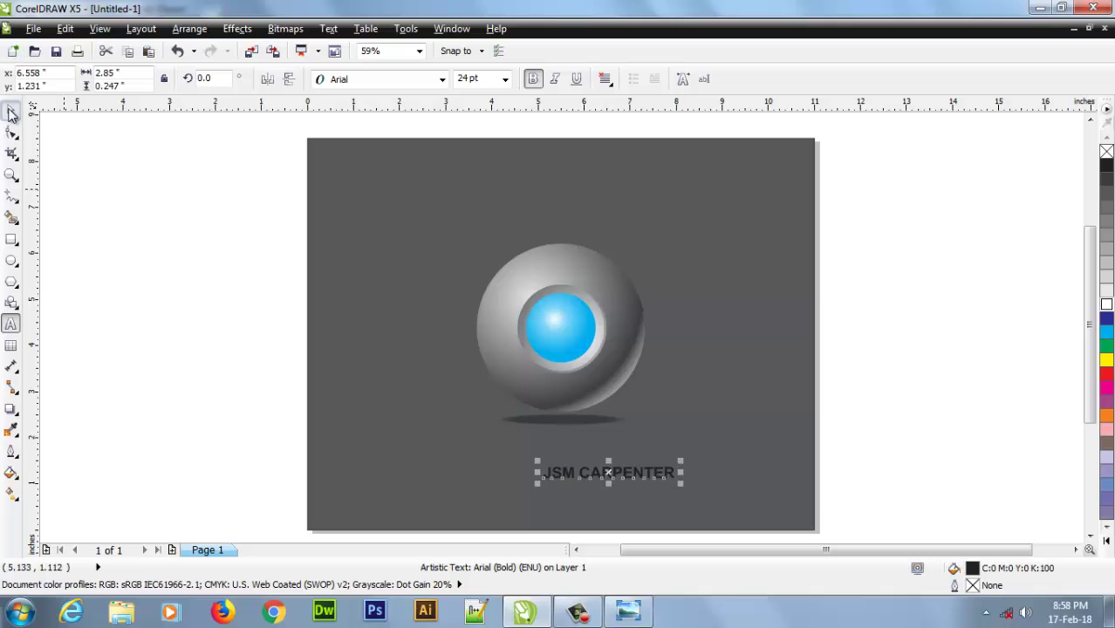
- Enlarge the JSM CARPENTER text to about 10.35 x 0.896 inches and center it along the background's lower edge
drag(682, 483, 856, 534)
drag(728, 486, 680, 504)
click(876, 466)
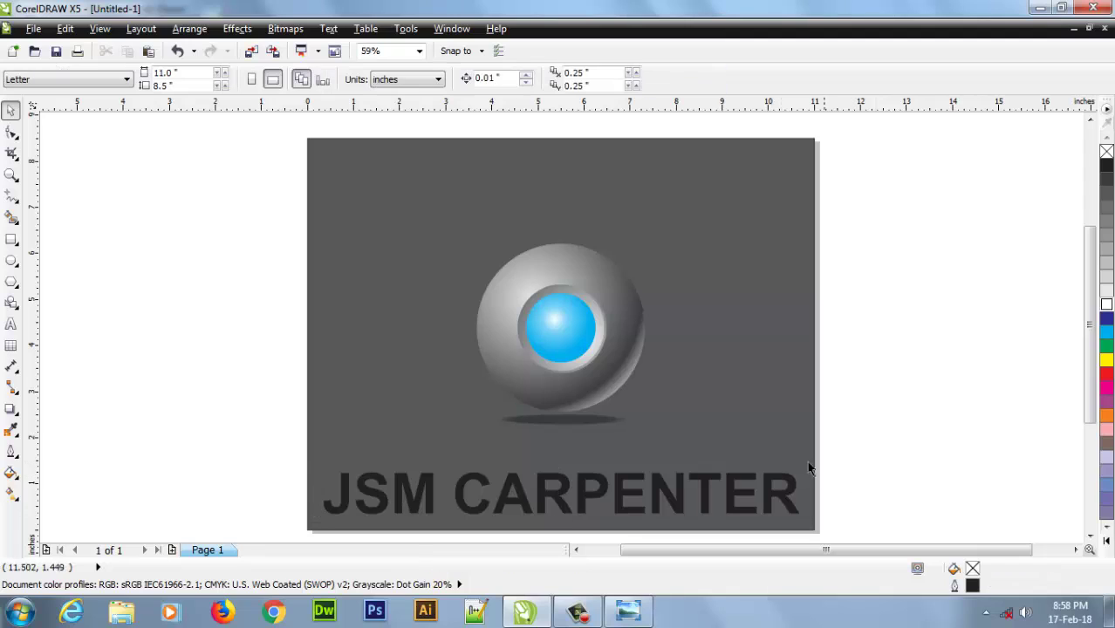
- Add a drop shadow directly behind the JSM CARPENTER text, using Add mode, white color and 0 feathering
click(688, 512)
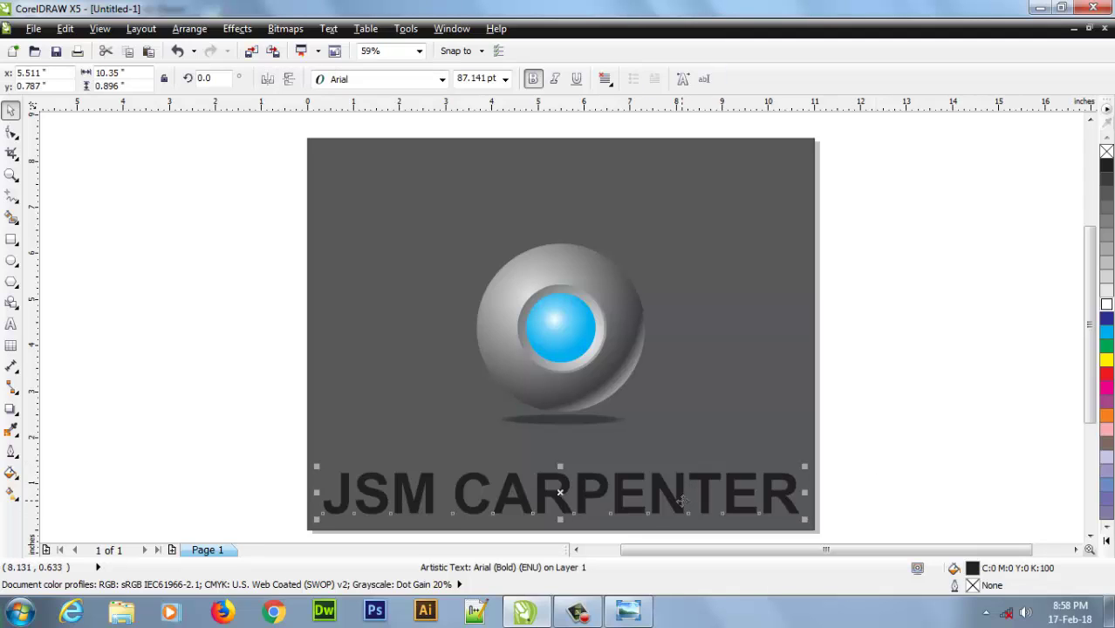
click(12, 408)
drag(327, 500, 802, 492)
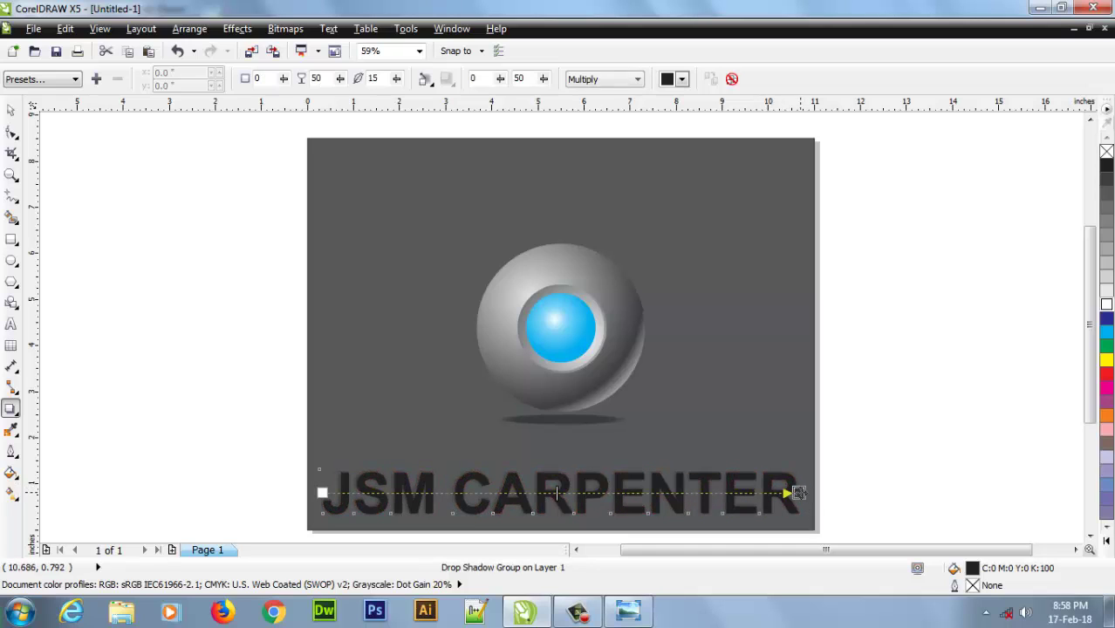
click(616, 80)
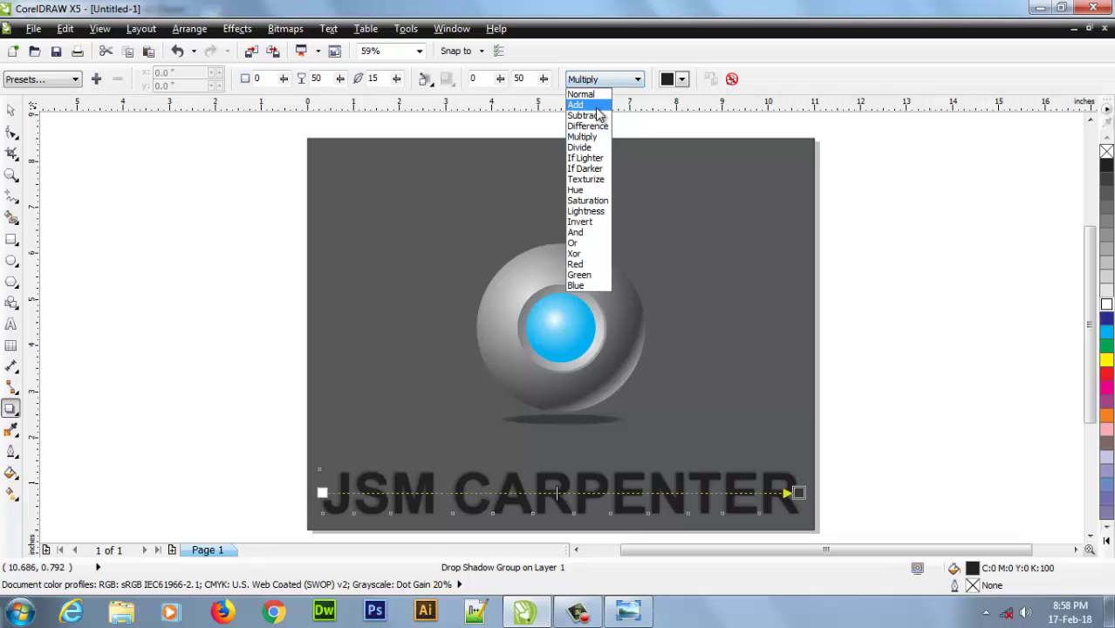
click(601, 108)
click(681, 80)
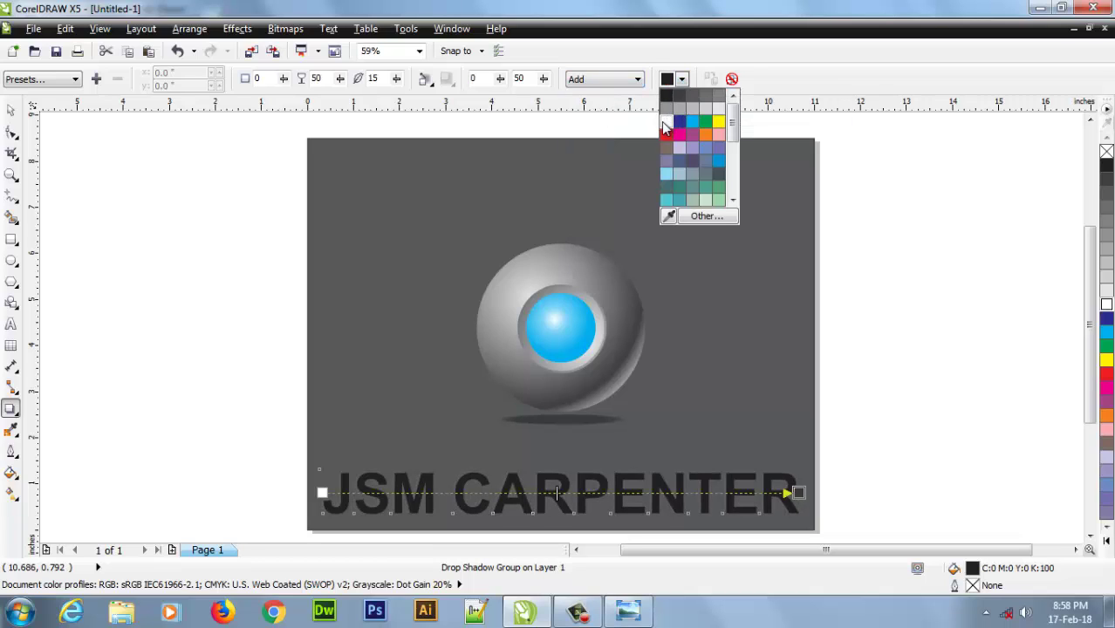
click(666, 122)
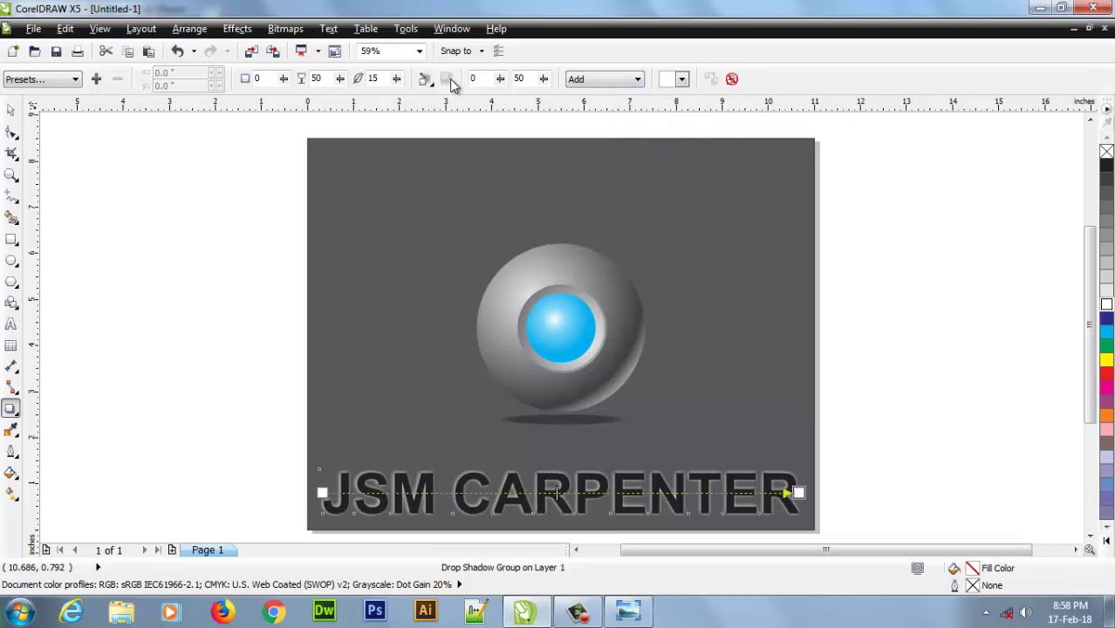
click(397, 79)
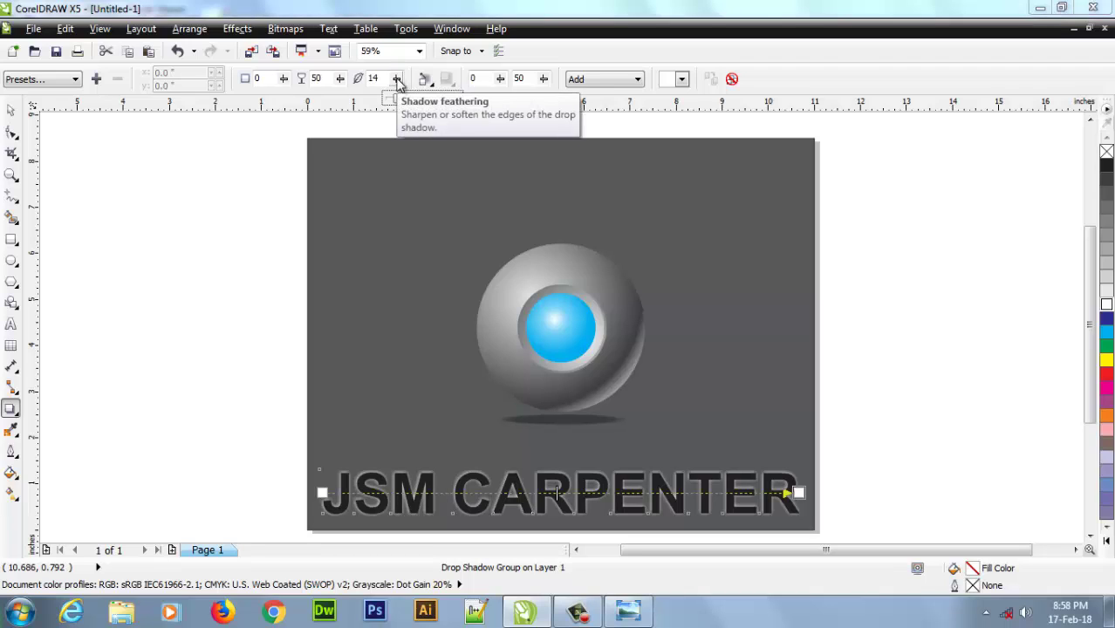
drag(397, 80, 384, 107)
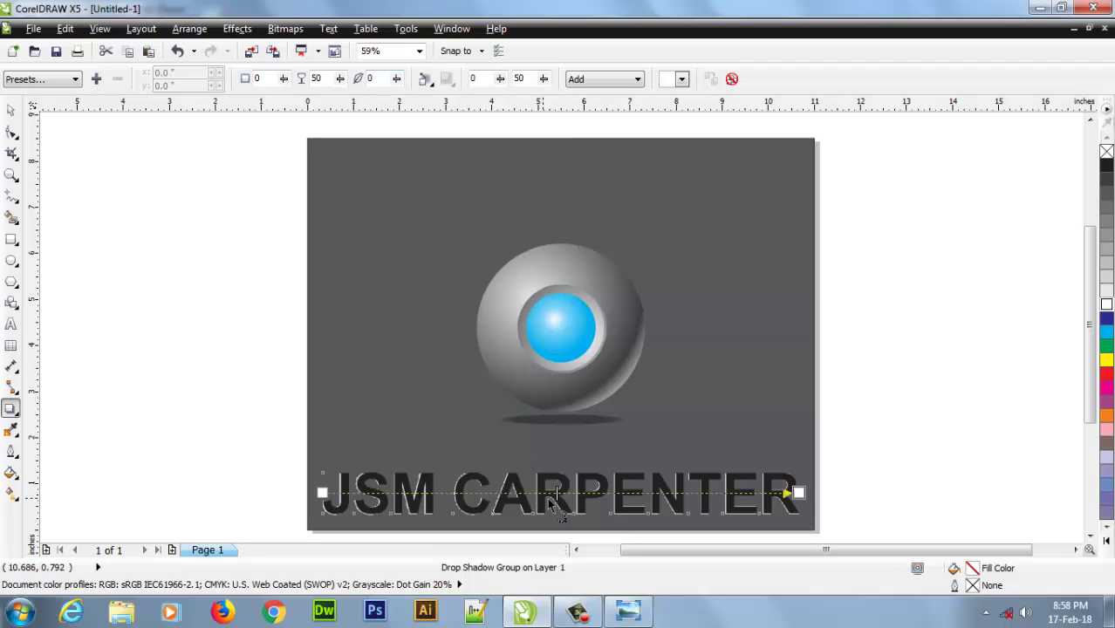
- Break the text's drop shadow apart and move the original text straight up above the sphere, to about y 7.476 inches
click(10, 110)
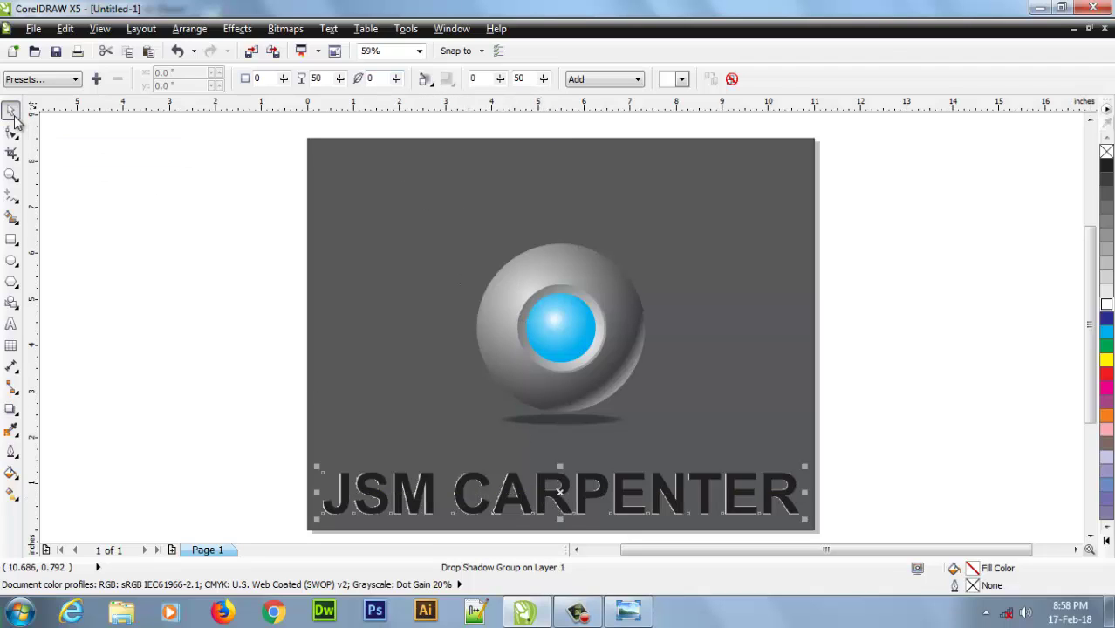
click(290, 499)
drag(281, 454, 841, 486)
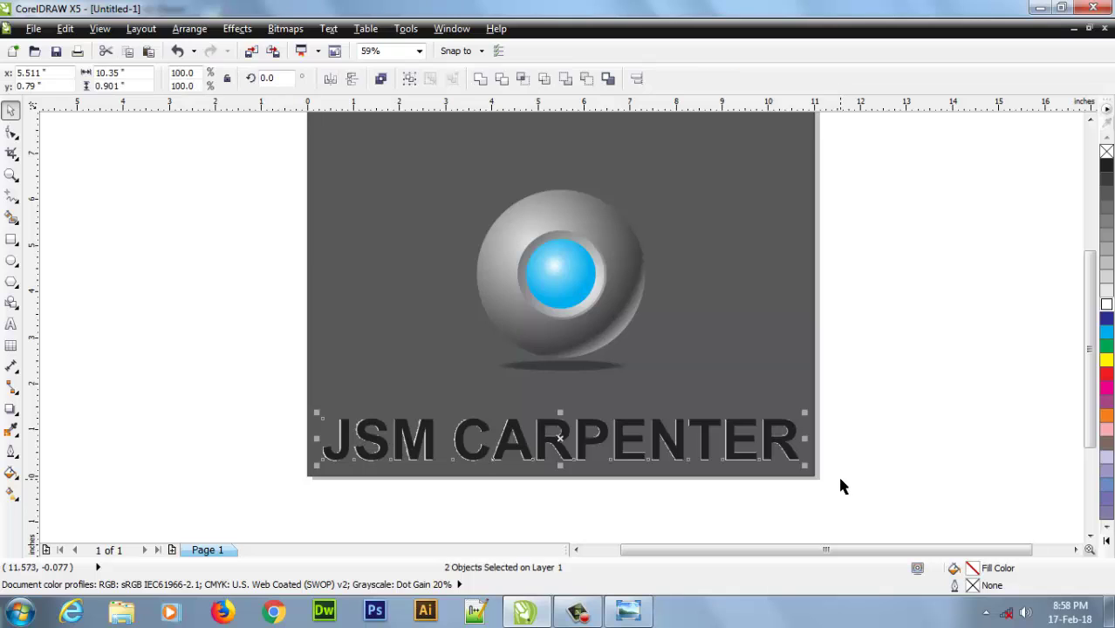
click(841, 432)
click(682, 441)
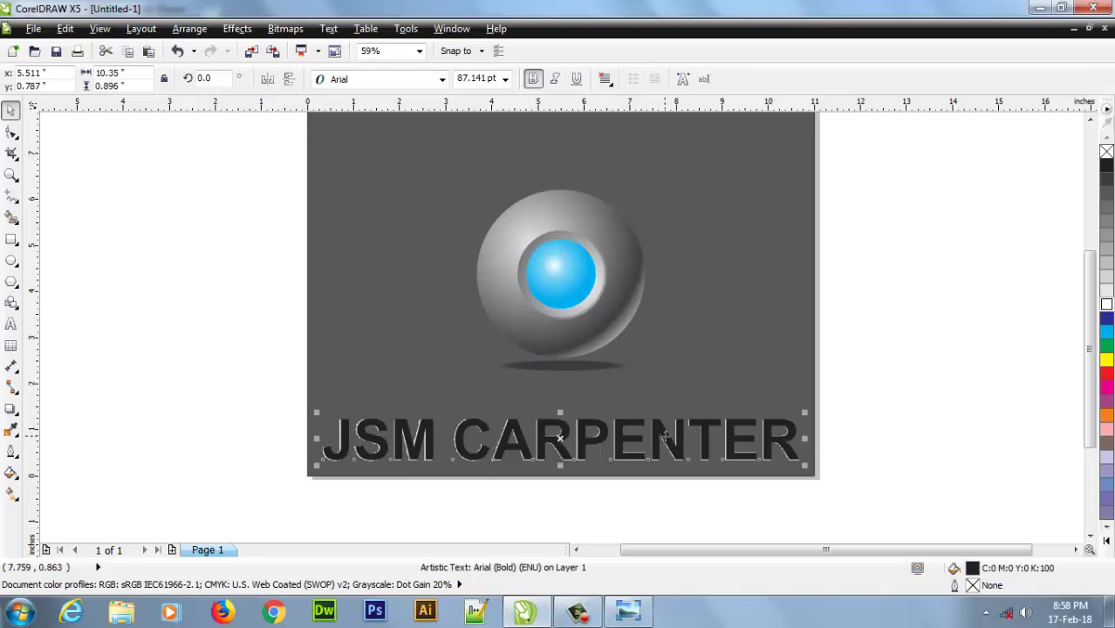
drag(682, 441, 650, 131)
drag(1090, 359, 1091, 338)
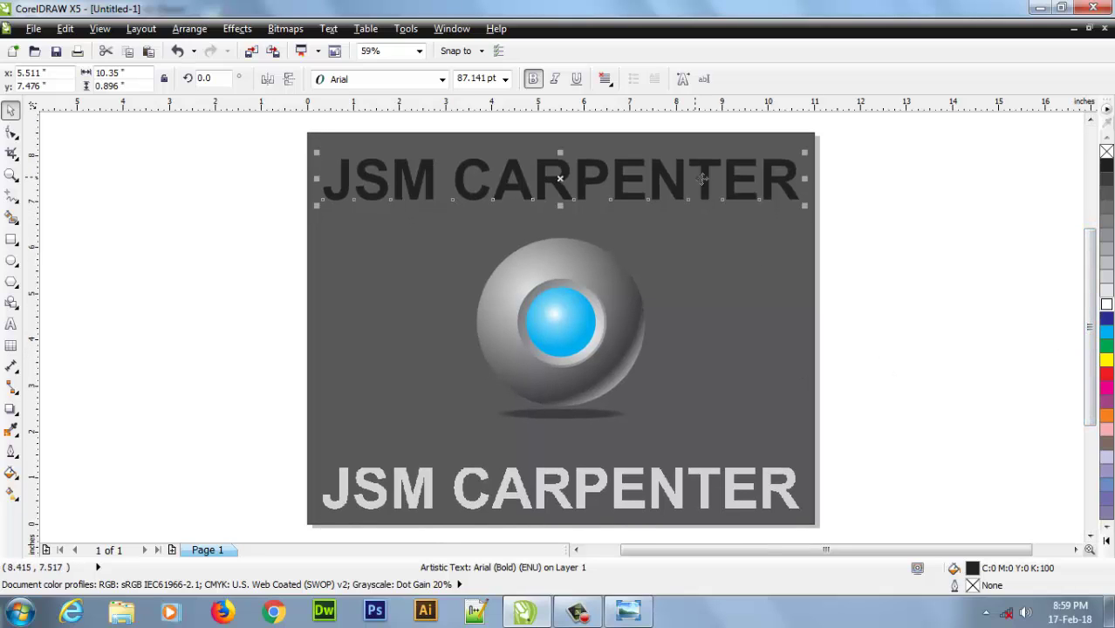
- Fill the upper JSM CARPENTER text with 40% black and set up a linear fountain fill at an angle of -90 degrees
click(1106, 249)
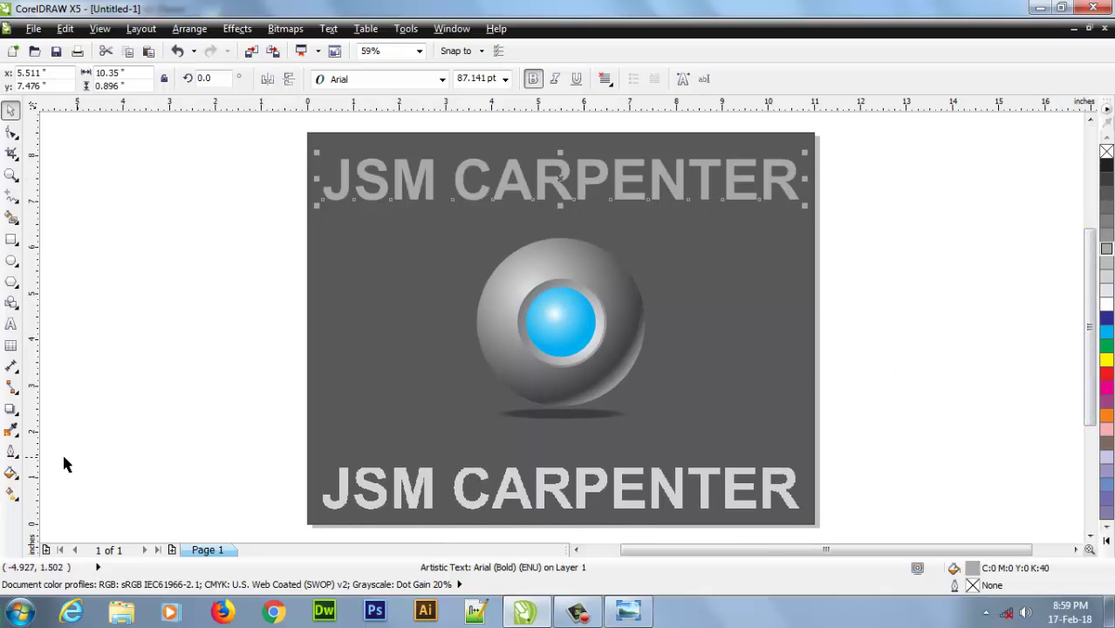
click(10, 472)
click(88, 377)
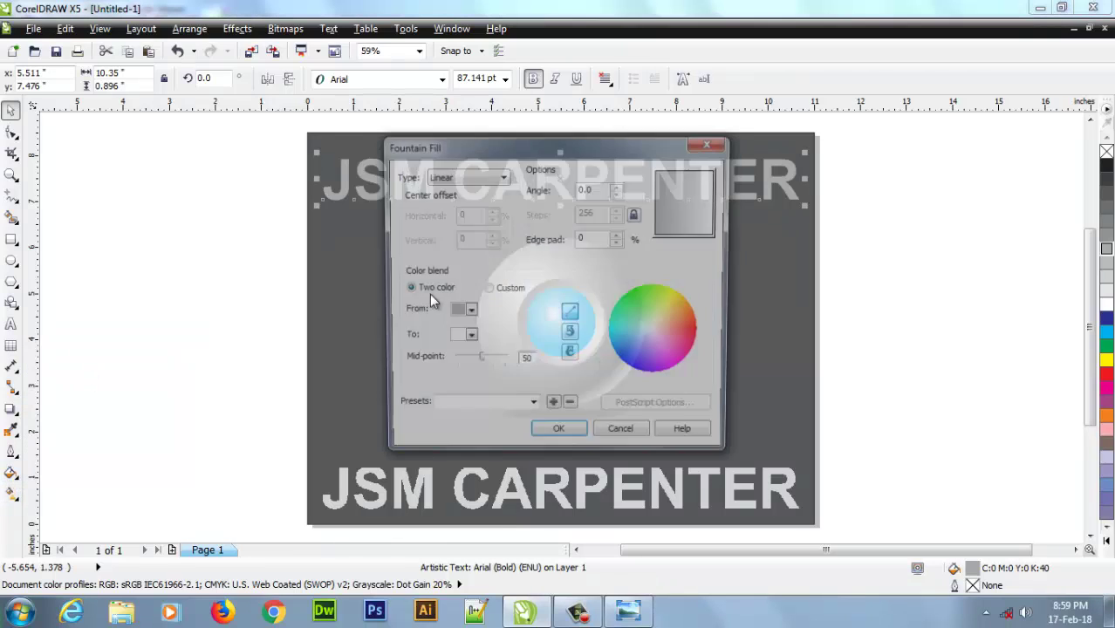
click(485, 179)
click(541, 197)
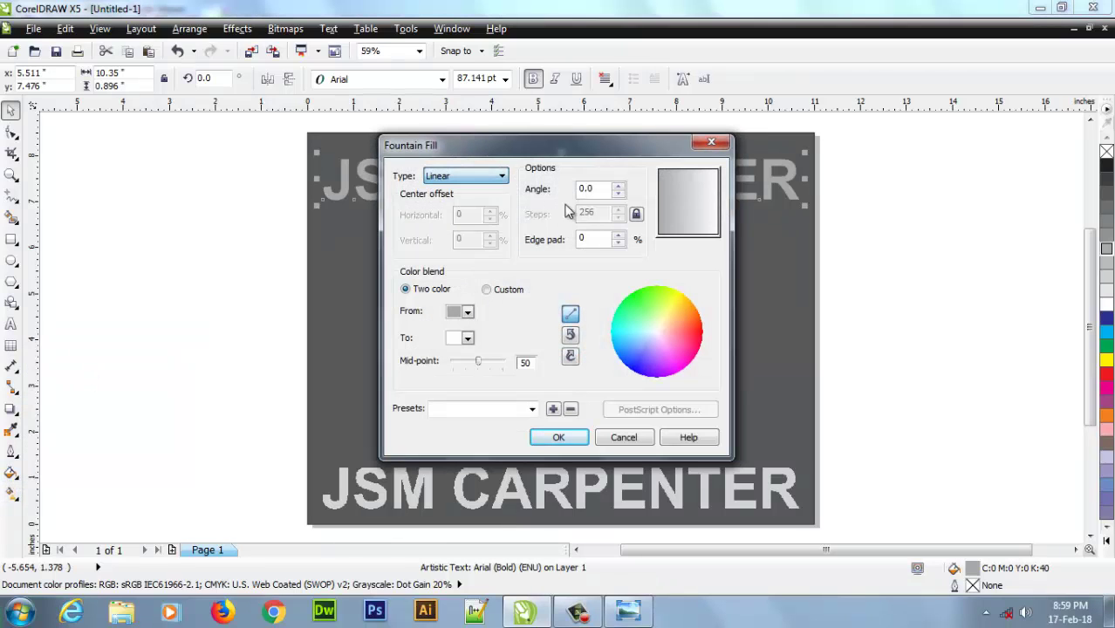
drag(704, 195, 690, 219)
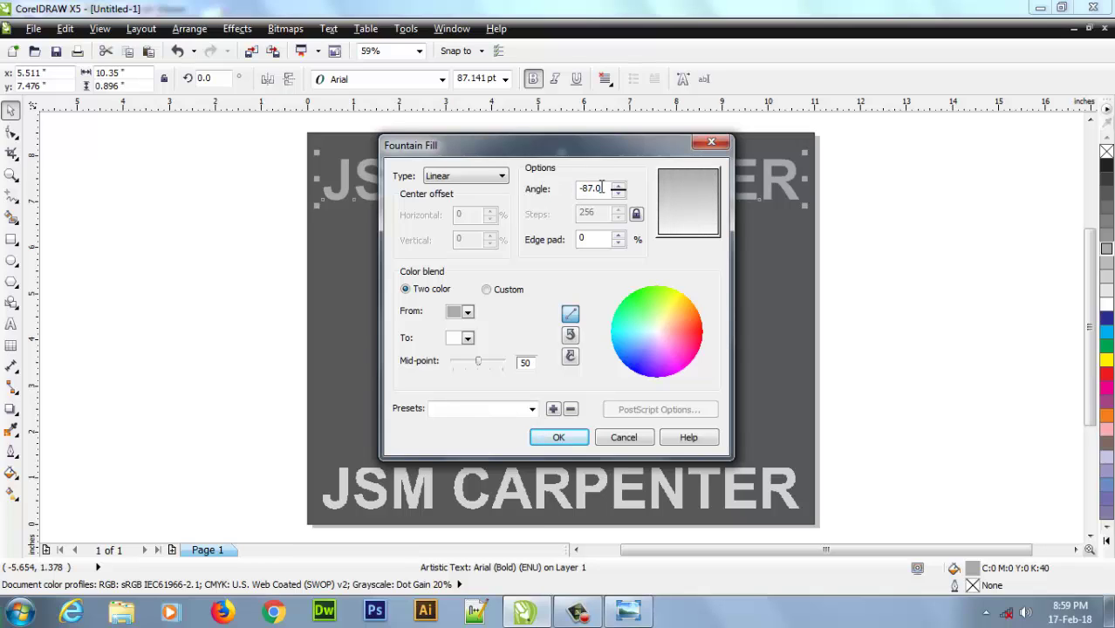
drag(602, 188, 564, 190)
text(-90)
- Make the fountain fill a custom blend starting at 70% black and apply it to the upper text
click(499, 293)
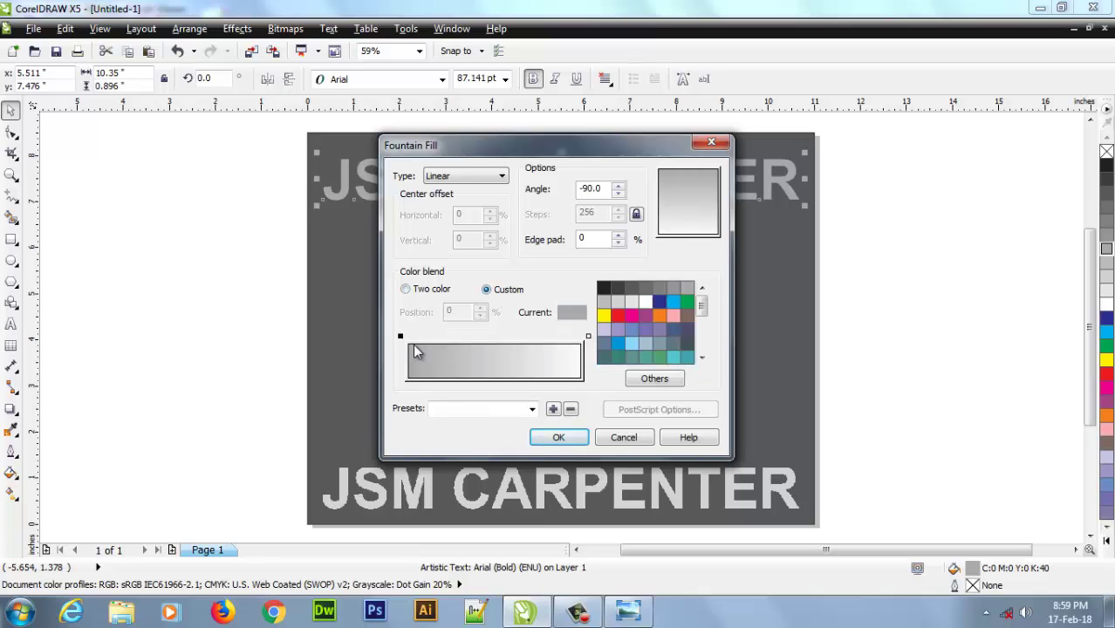
click(635, 287)
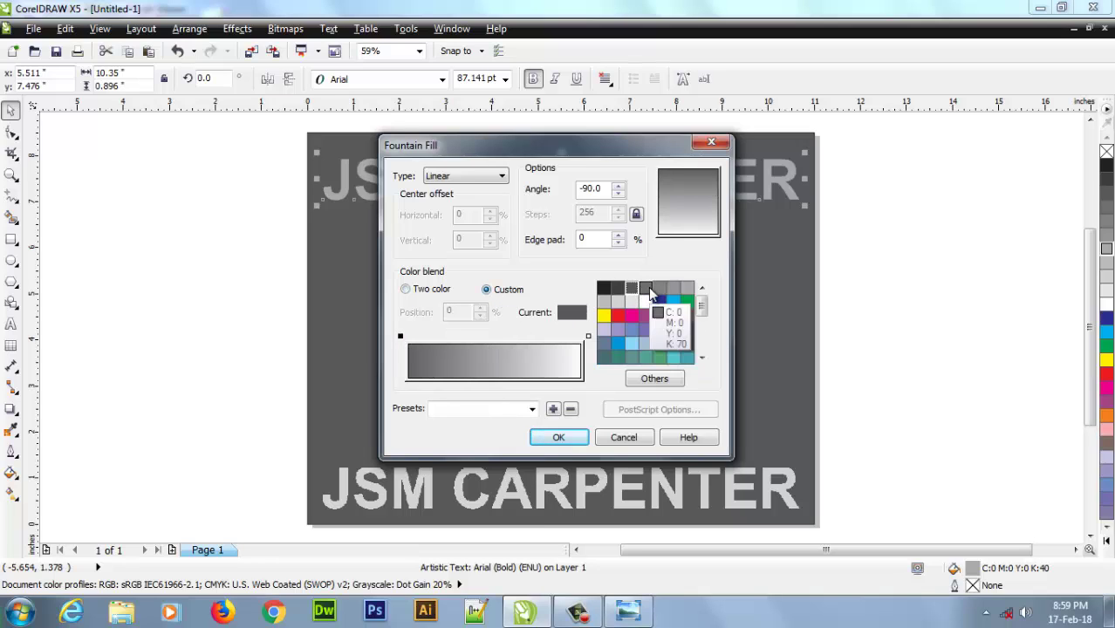
click(648, 287)
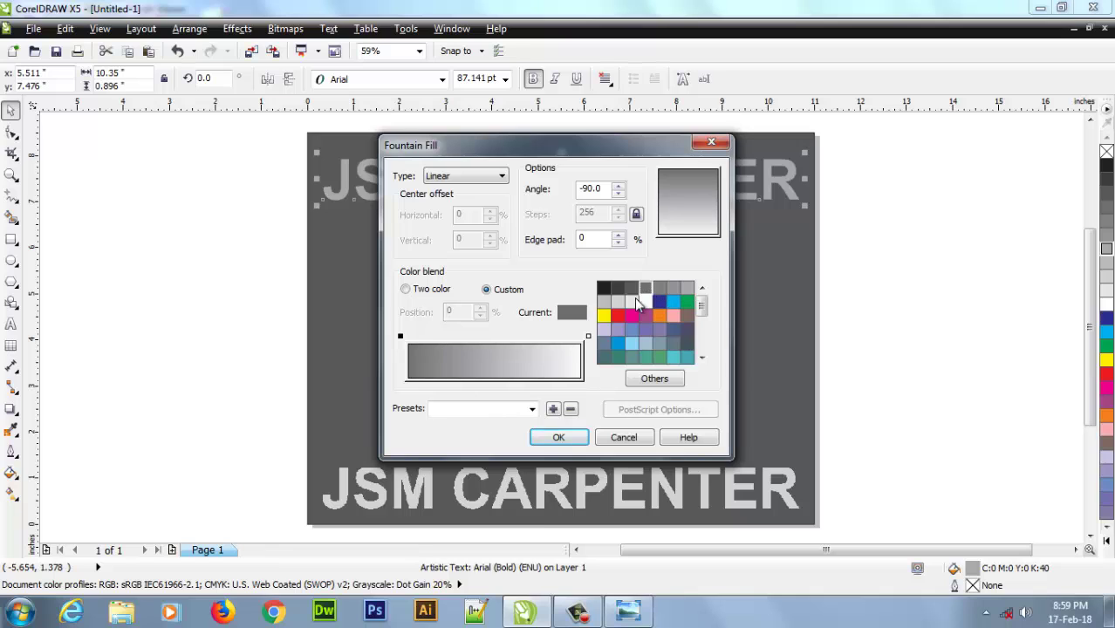
click(563, 438)
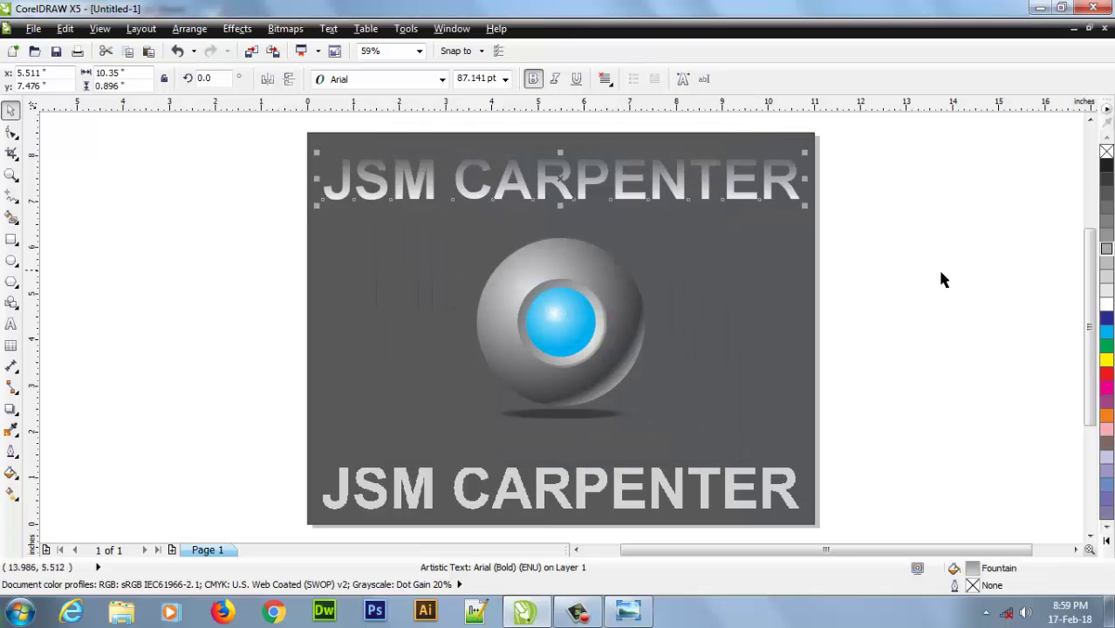
click(903, 315)
- Compare the artwork with the jsm carpenter reference image in Windows Photo Viewer and return to CorelDRAW
key(alt+Tab)
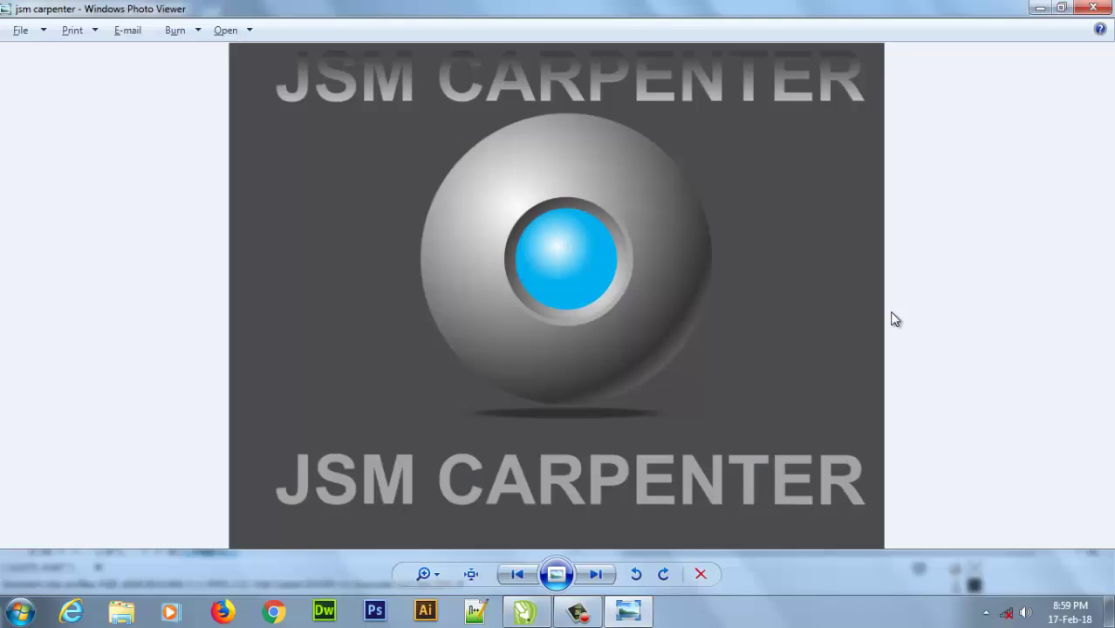
key(alt+Tab)
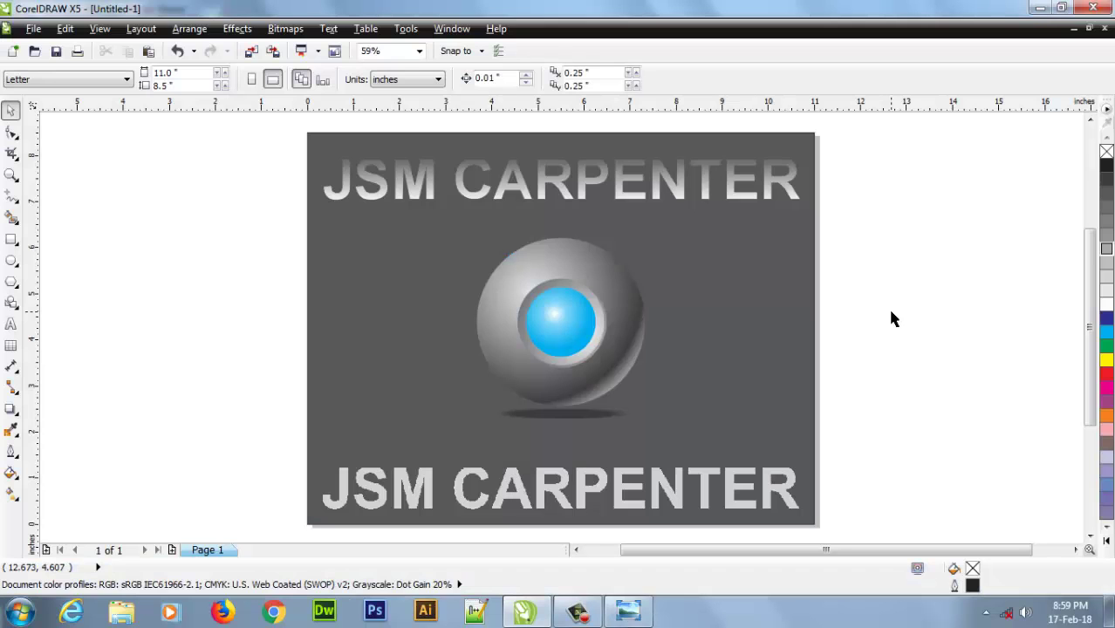
key(alt+Tab)
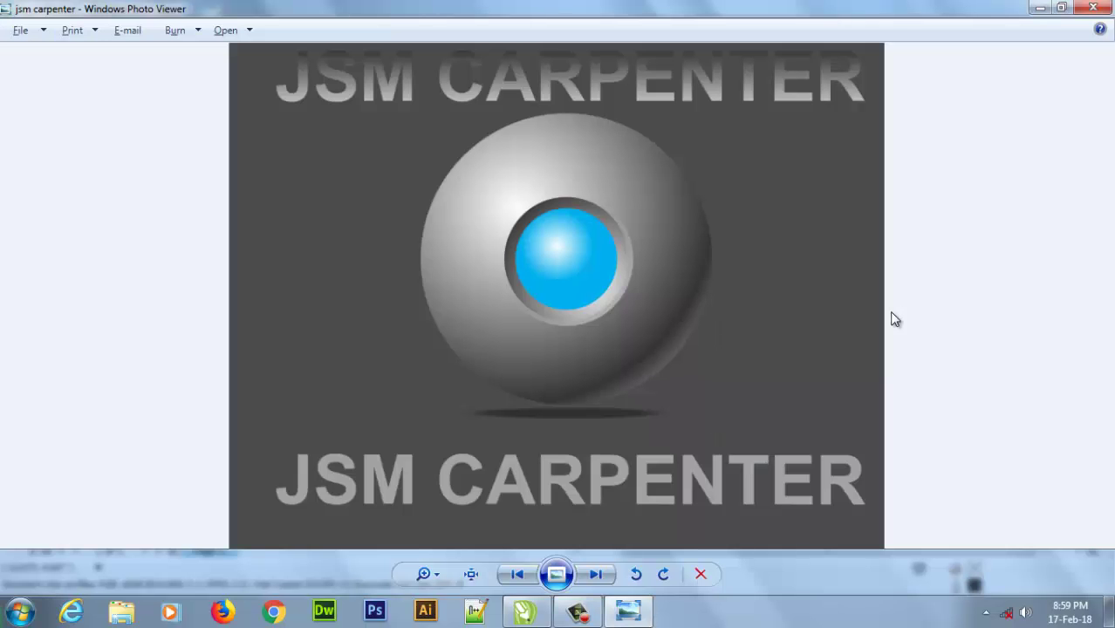
key(alt+Tab)
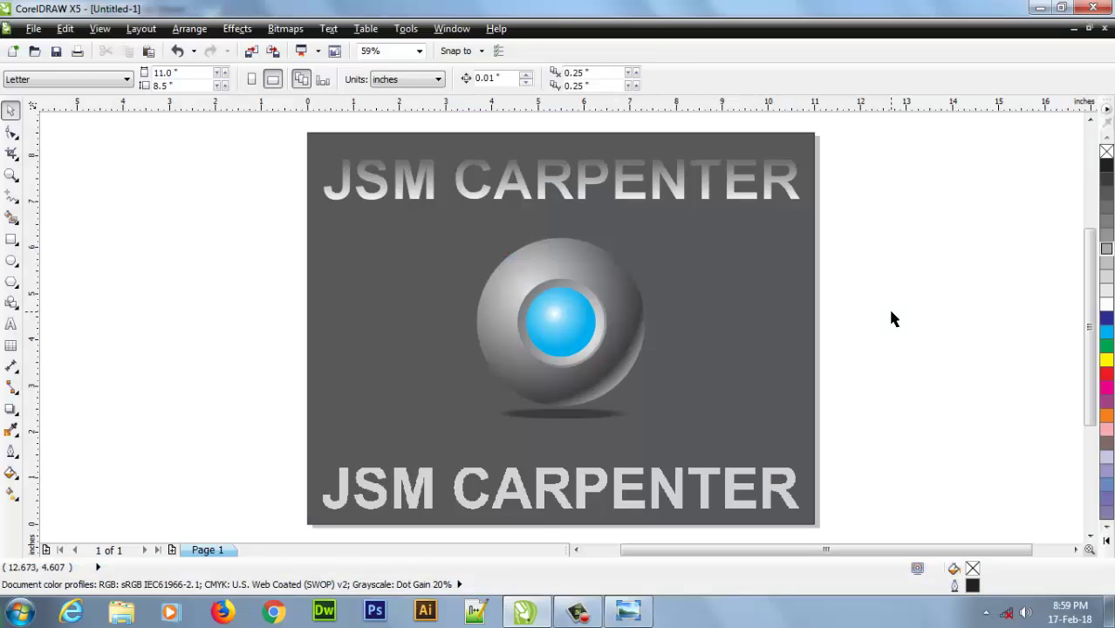